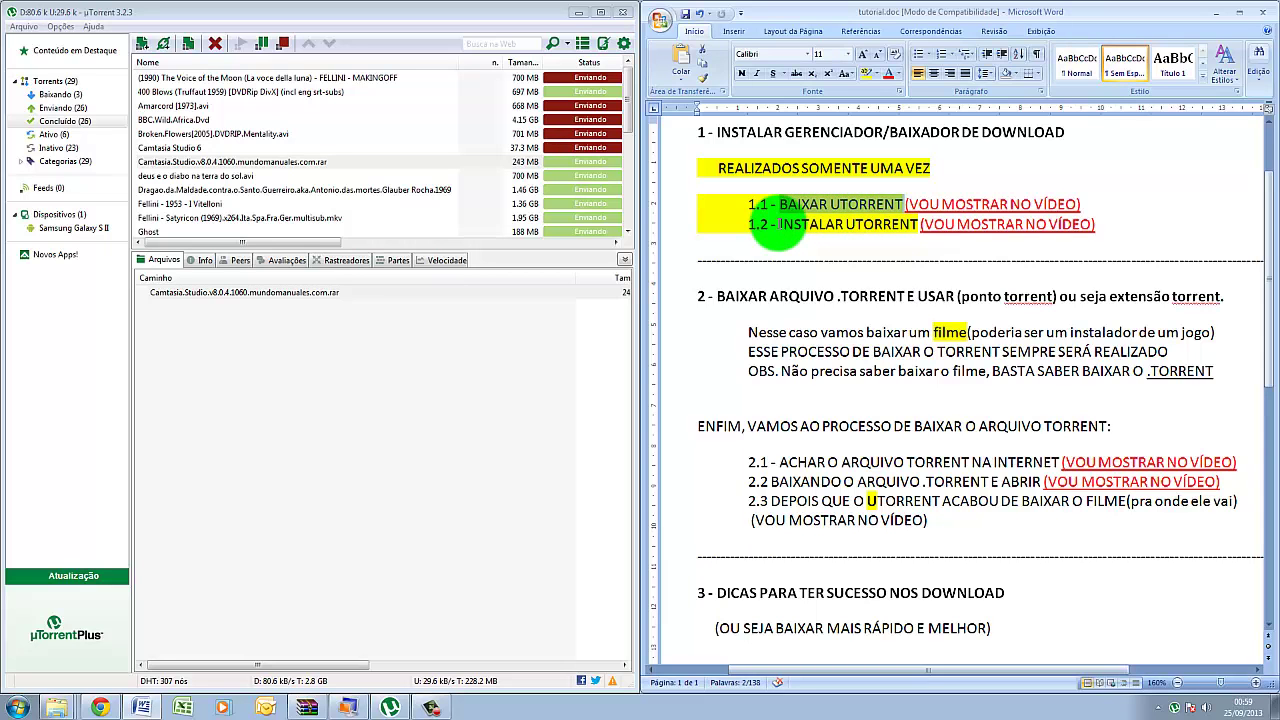
Step: Read through sections 1 and 2 of the tutorial outline, covering the uTorrent installation and the .torrent file download
{"action": "left_click_drag", "start_coordinate": [778, 225], "coordinate": [918, 225]}
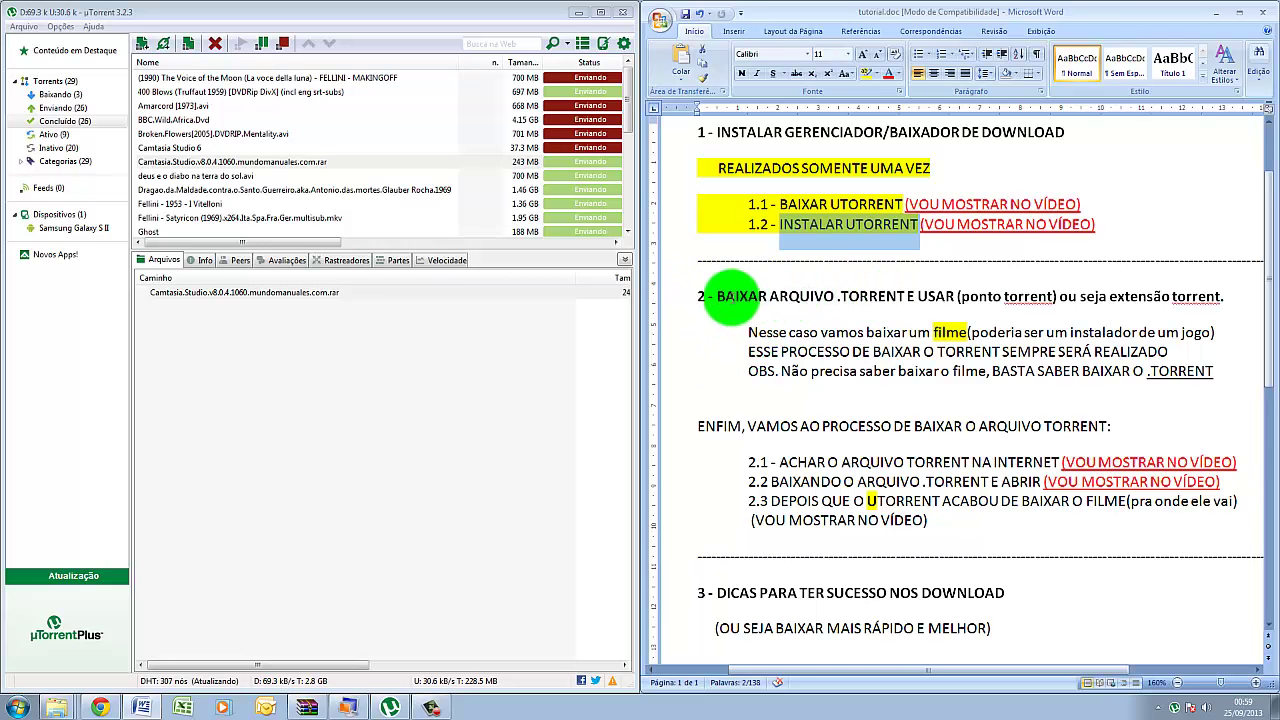
{"action": "left_click_drag", "start_coordinate": [717, 296], "coordinate": [915, 296]}
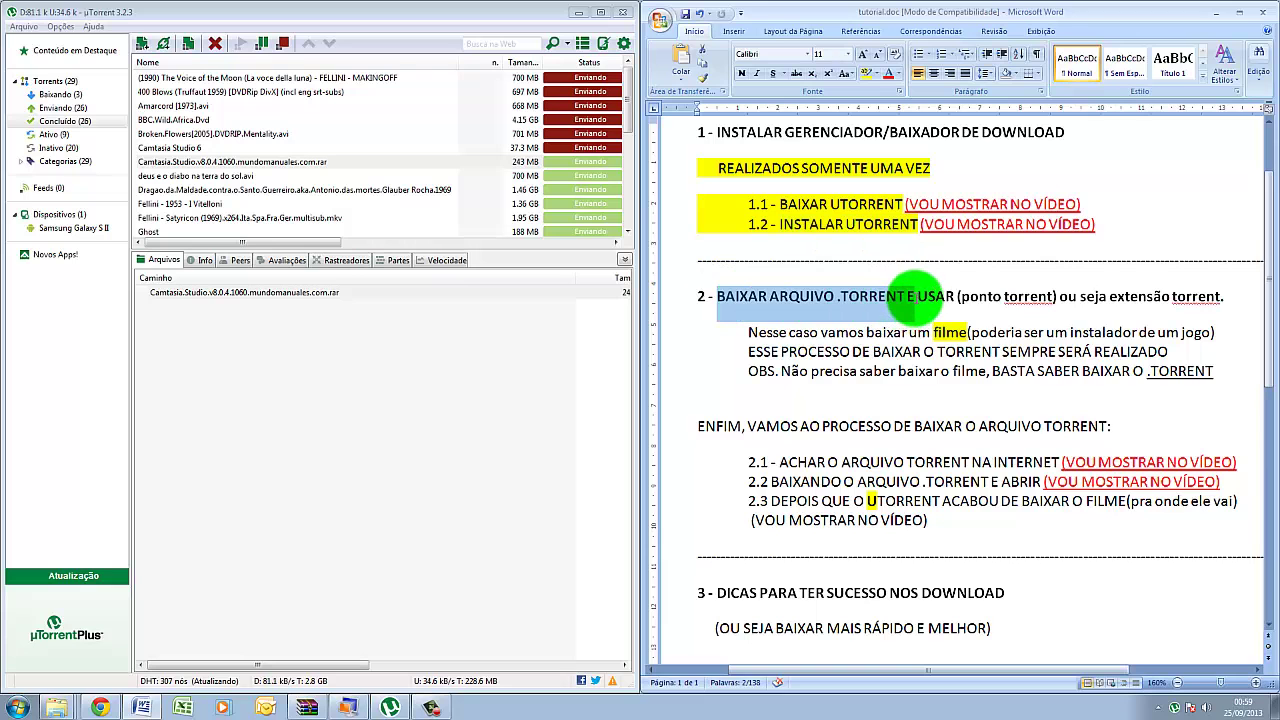
{"action": "left_click", "coordinate": [895, 300]}
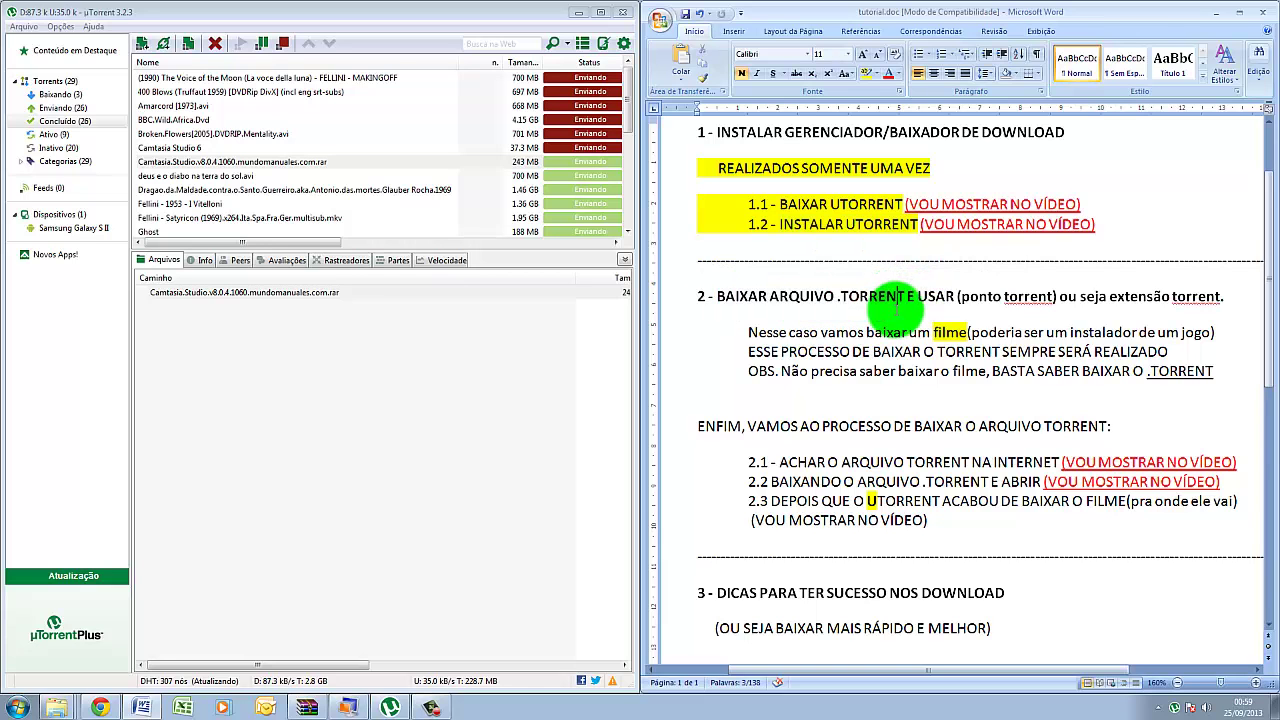
{"action": "double_click", "coordinate": [905, 297]}
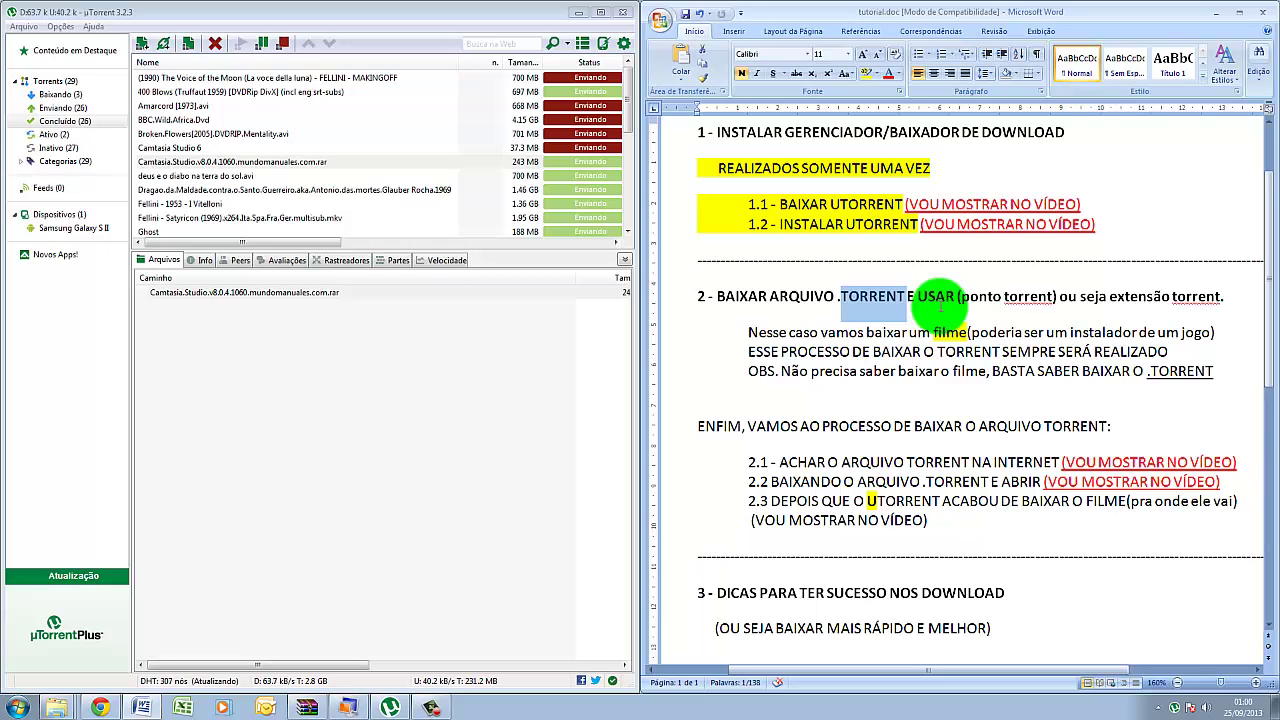
{"action": "left_click", "coordinate": [880, 305]}
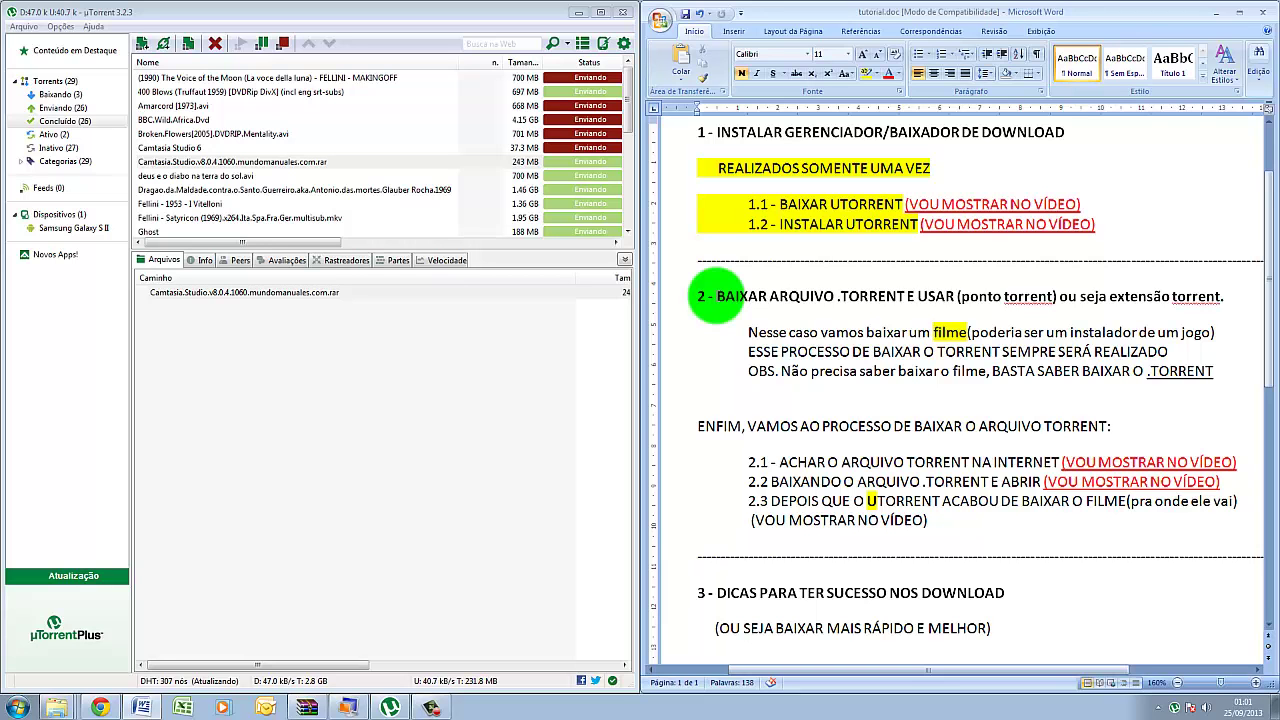
{"action": "left_click_drag", "start_coordinate": [697, 132], "coordinate": [953, 530]}
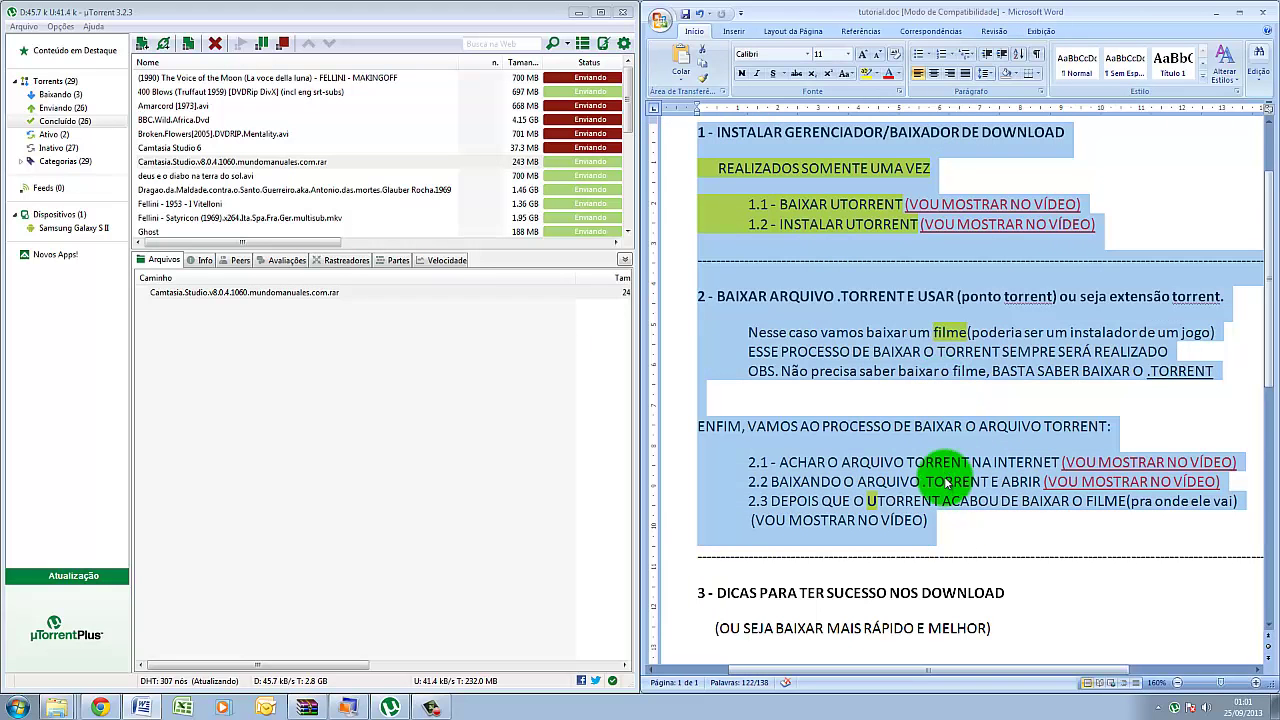
{"action": "left_click", "coordinate": [943, 405]}
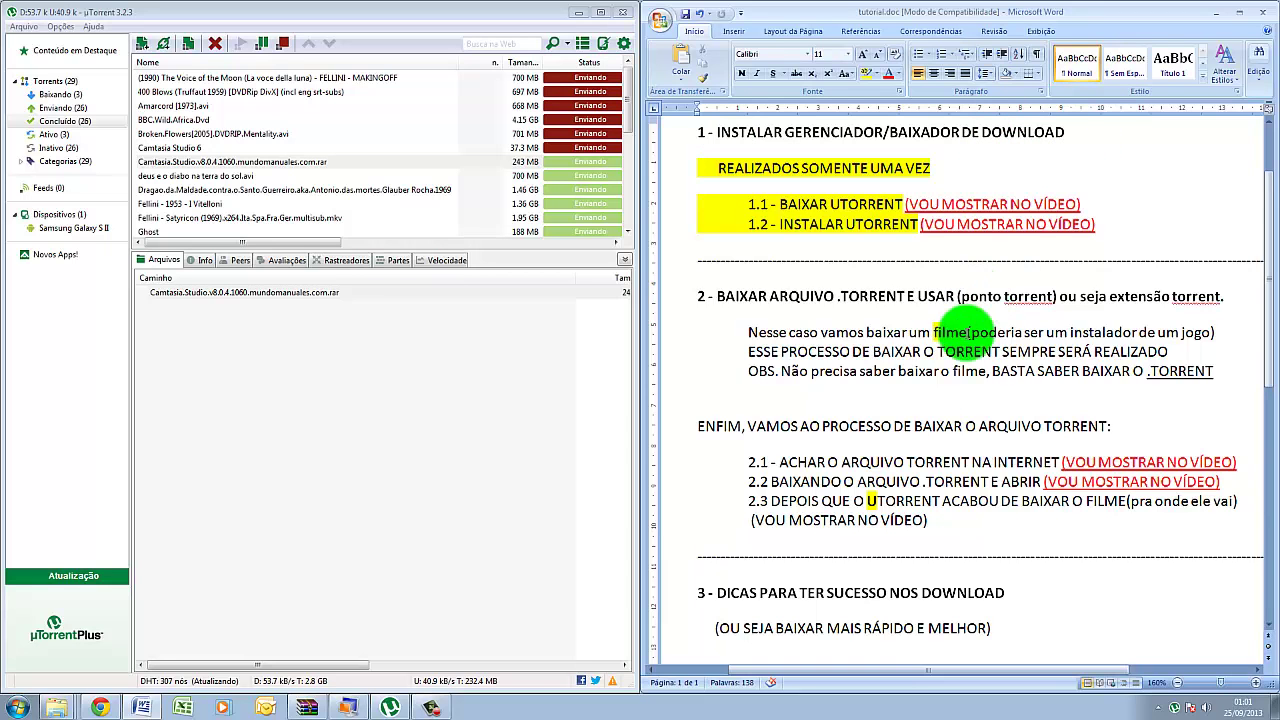
{"action": "left_click", "coordinate": [749, 332]}
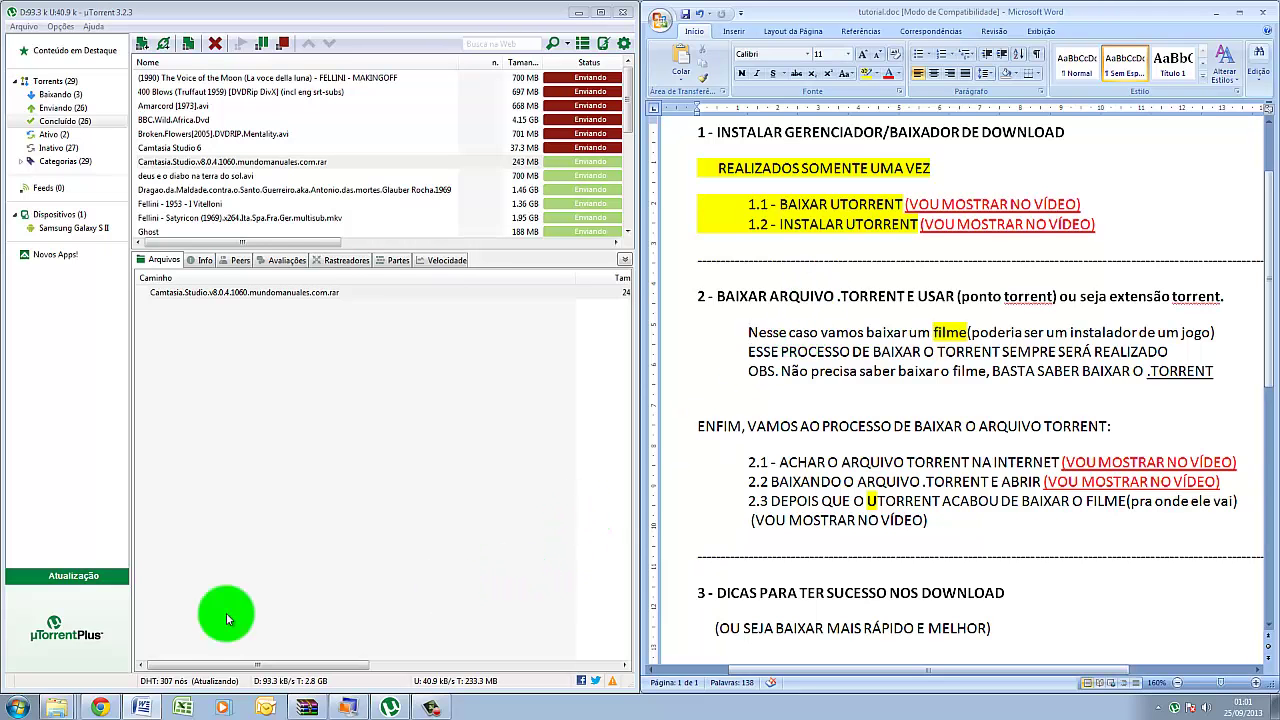
Step: Switch to the torrents folder in Windows Explorer and examine the file extension of Conta Comigo (Stand By Me) 1986 - Dublado.torrent
{"action": "mouse_move", "coordinate": [57, 712]}
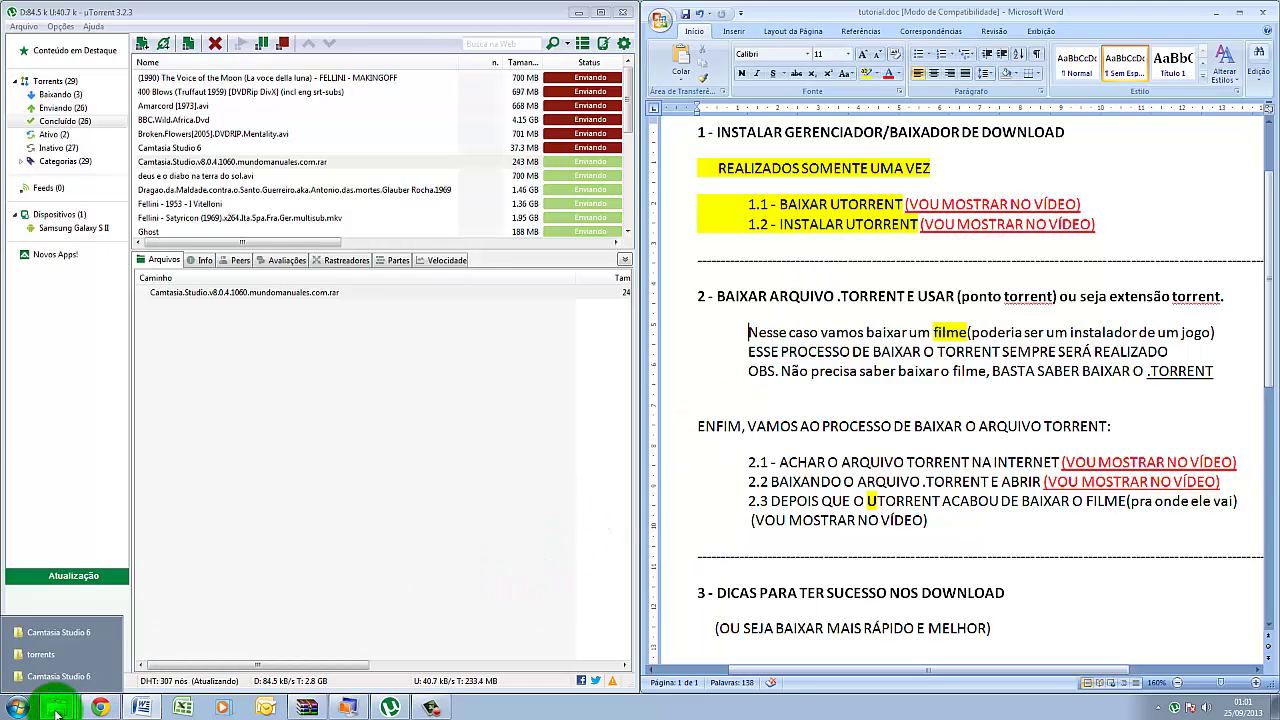
{"action": "left_click", "coordinate": [66, 655]}
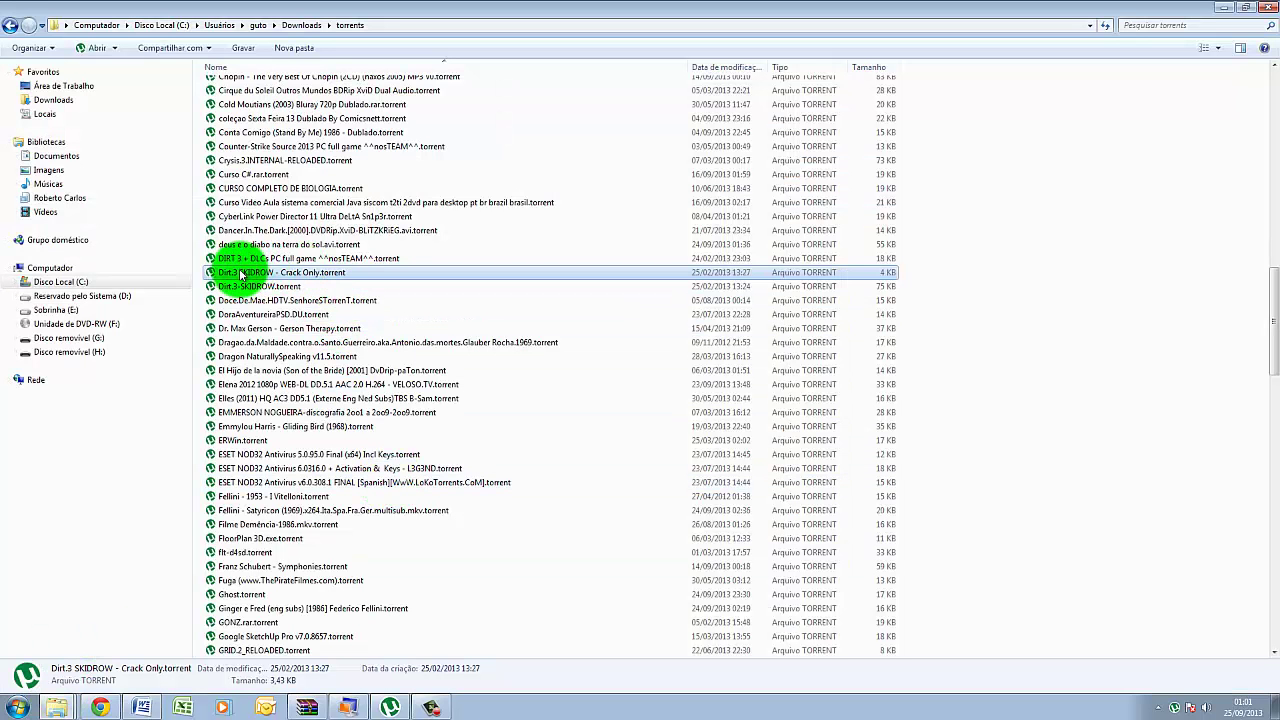
{"action": "scroll", "coordinate": [286, 272], "scroll_direction": "up", "scroll_amount": 2}
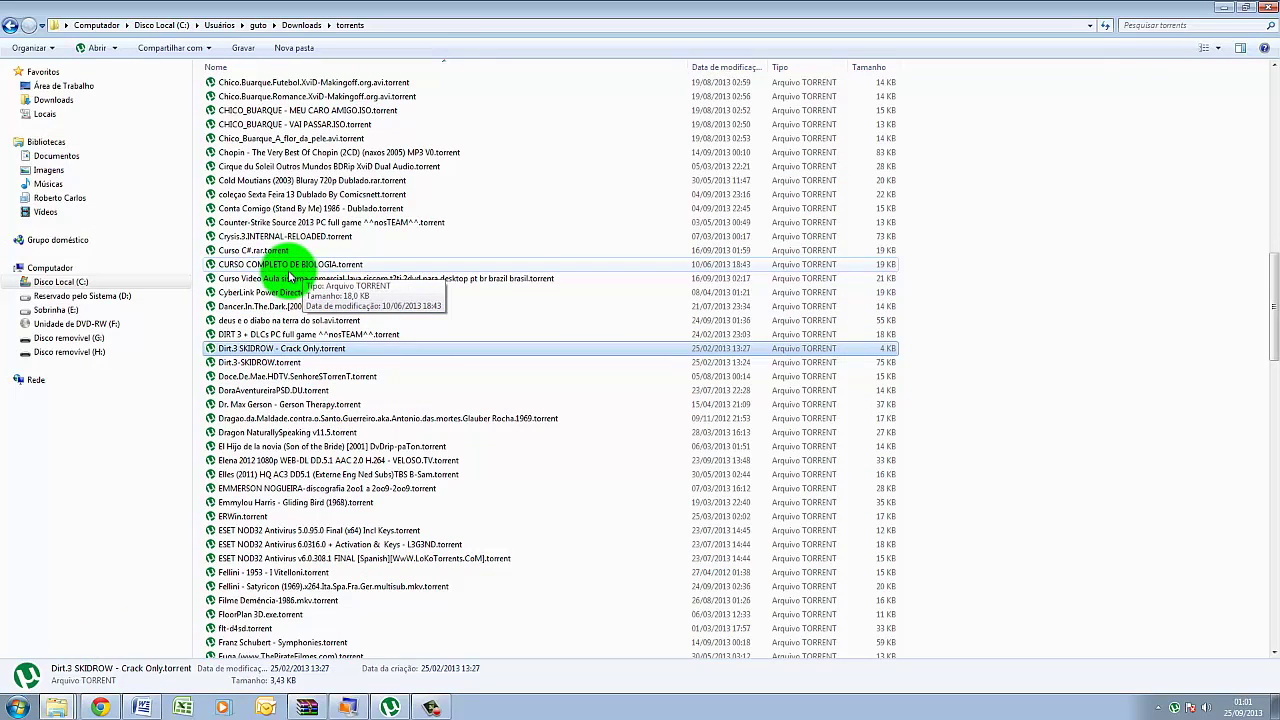
{"action": "left_click", "coordinate": [265, 208]}
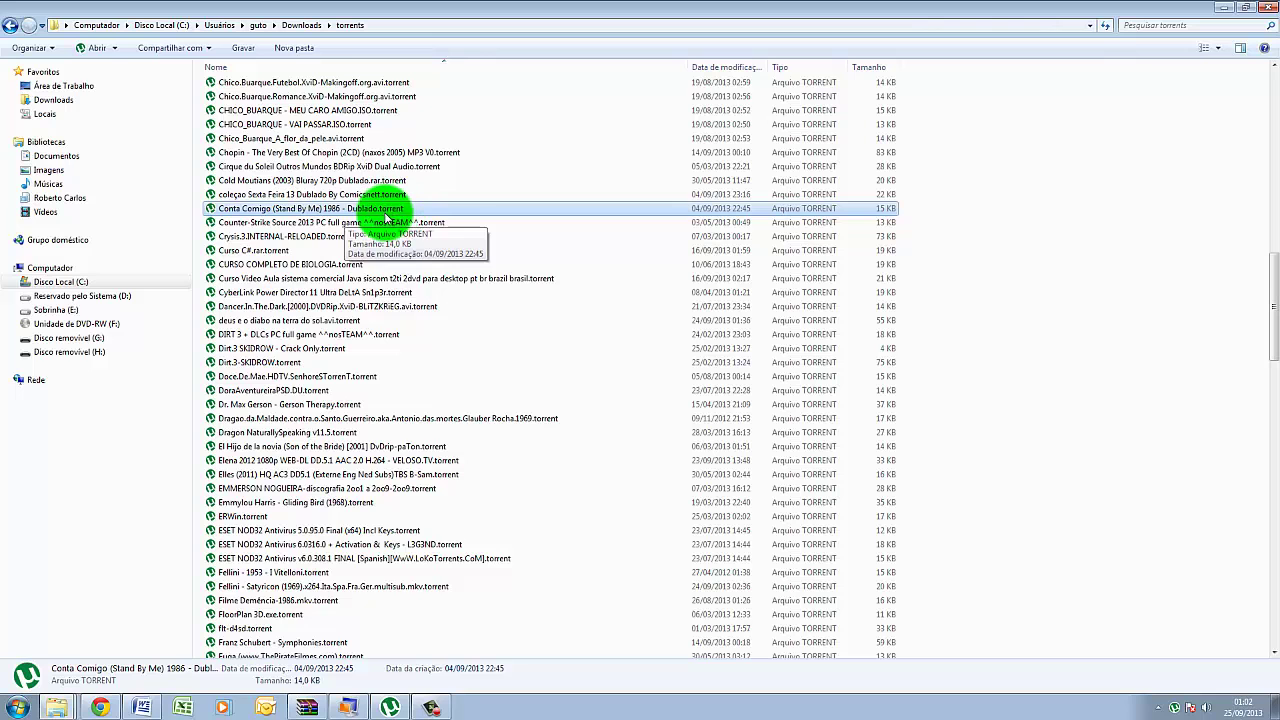
{"action": "left_click", "coordinate": [386, 210]}
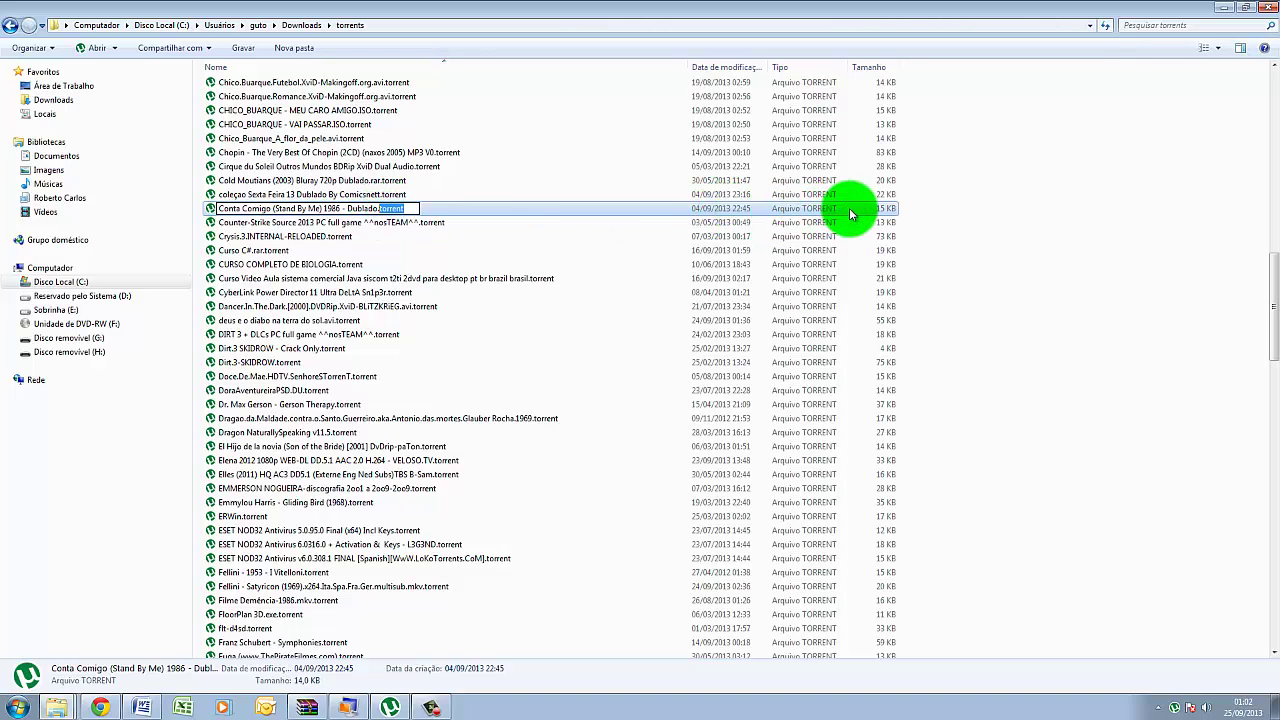
{"action": "key", "text": "Escape"}
Step: Check the file size of Conta Comigo (Stand By Me) 1986 - Dublado.torrent in its properties and close them
{"action": "right_click", "coordinate": [444, 208]}
{"action": "left_click", "coordinate": [529, 487]}
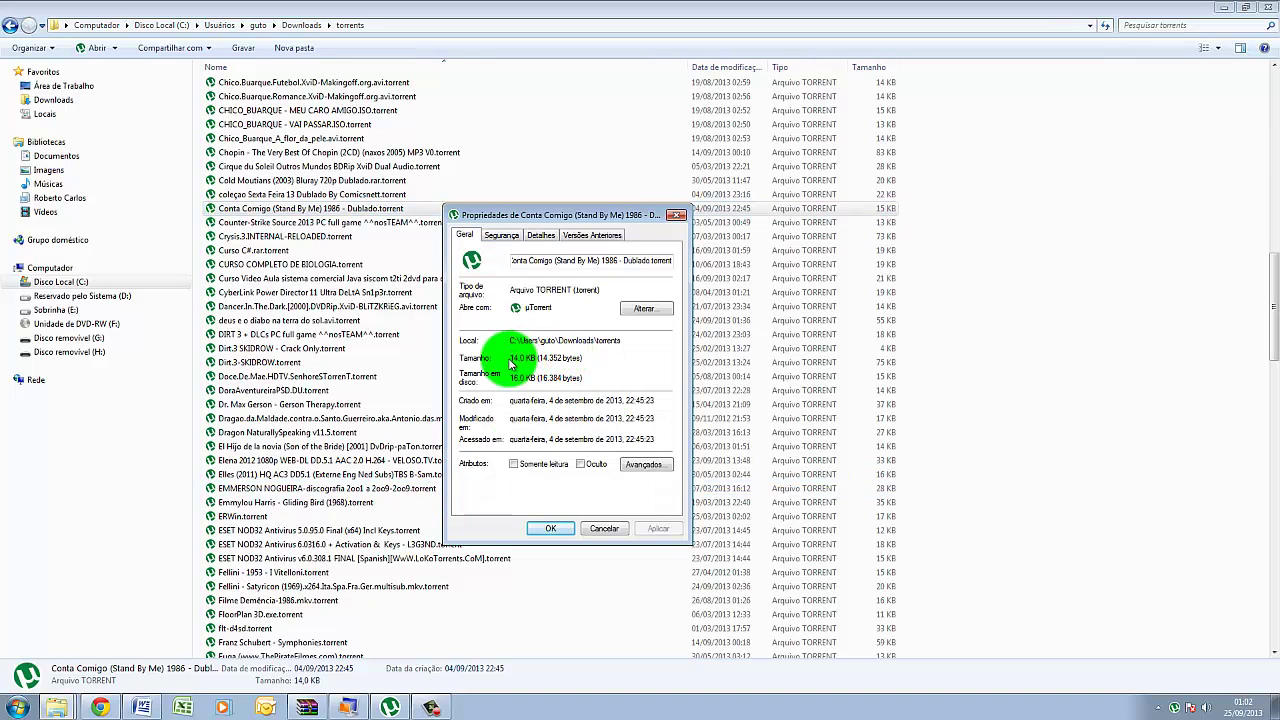
{"action": "left_click_drag", "start_coordinate": [510, 358], "coordinate": [586, 358]}
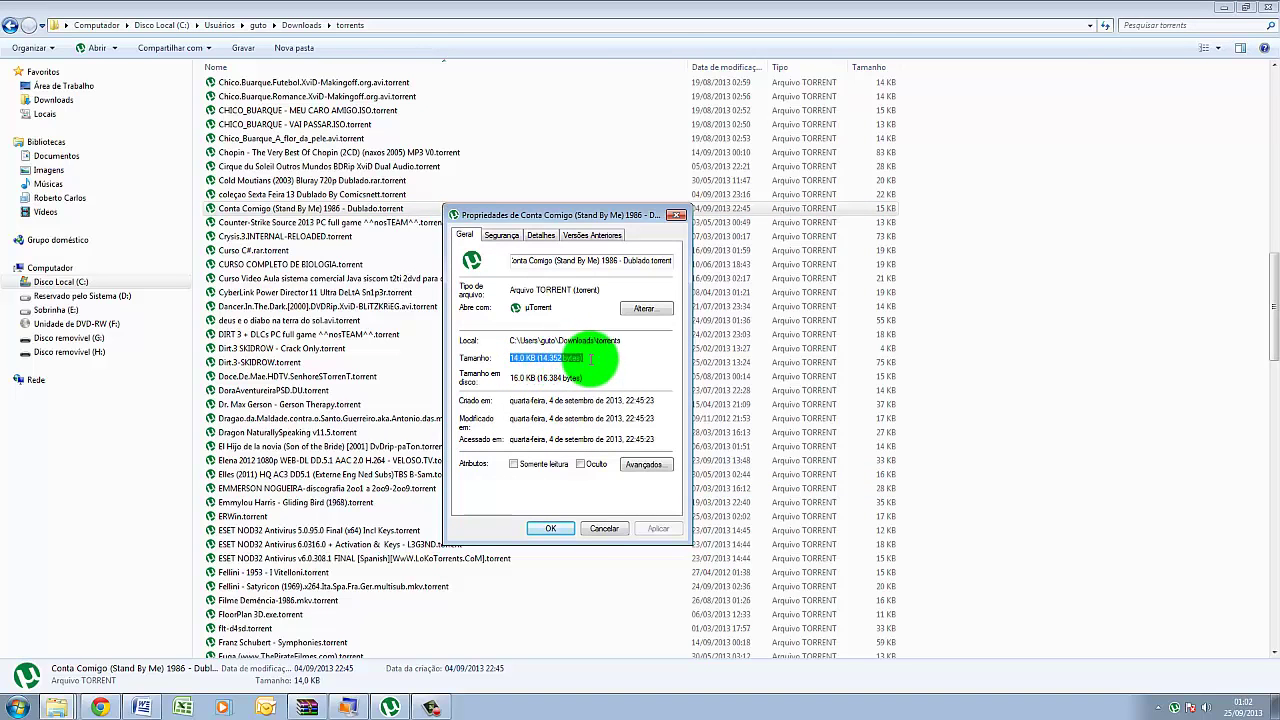
{"action": "left_click", "coordinate": [604, 529]}
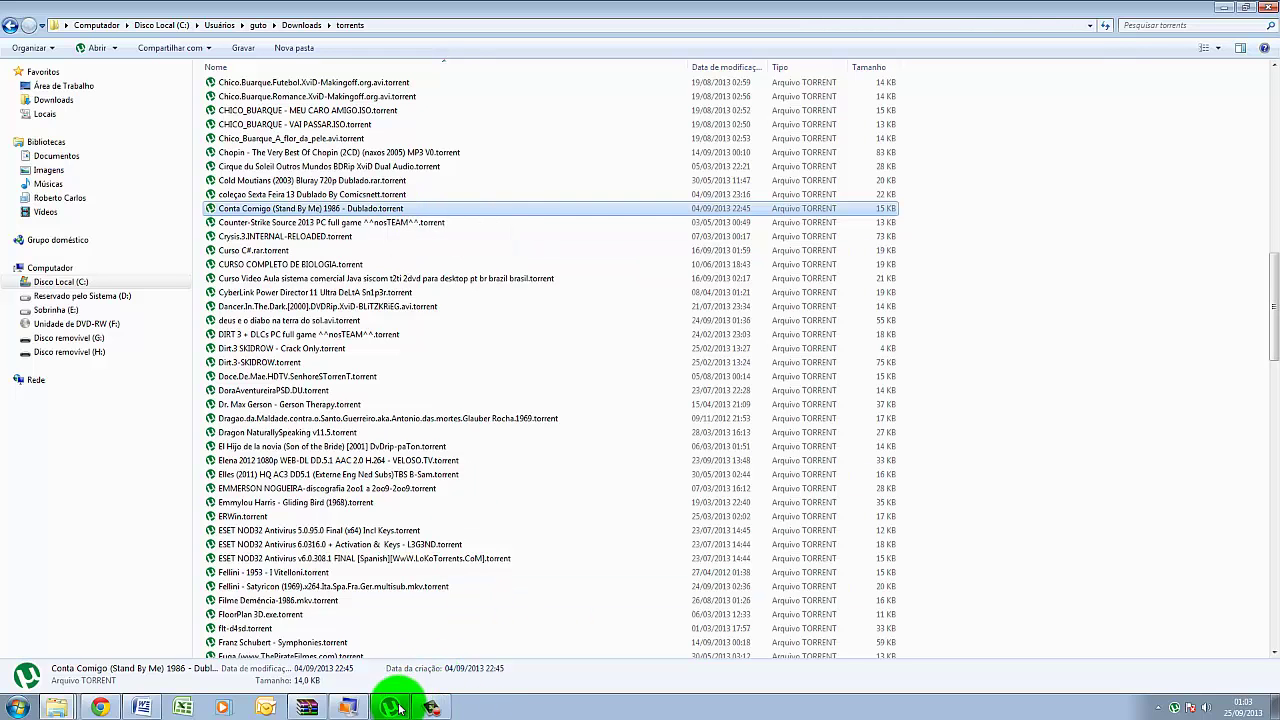
Step: Switch to uTorrent to view its torrent list, and return to the torrents folder in Windows Explorer
{"action": "mouse_move", "coordinate": [391, 709]}
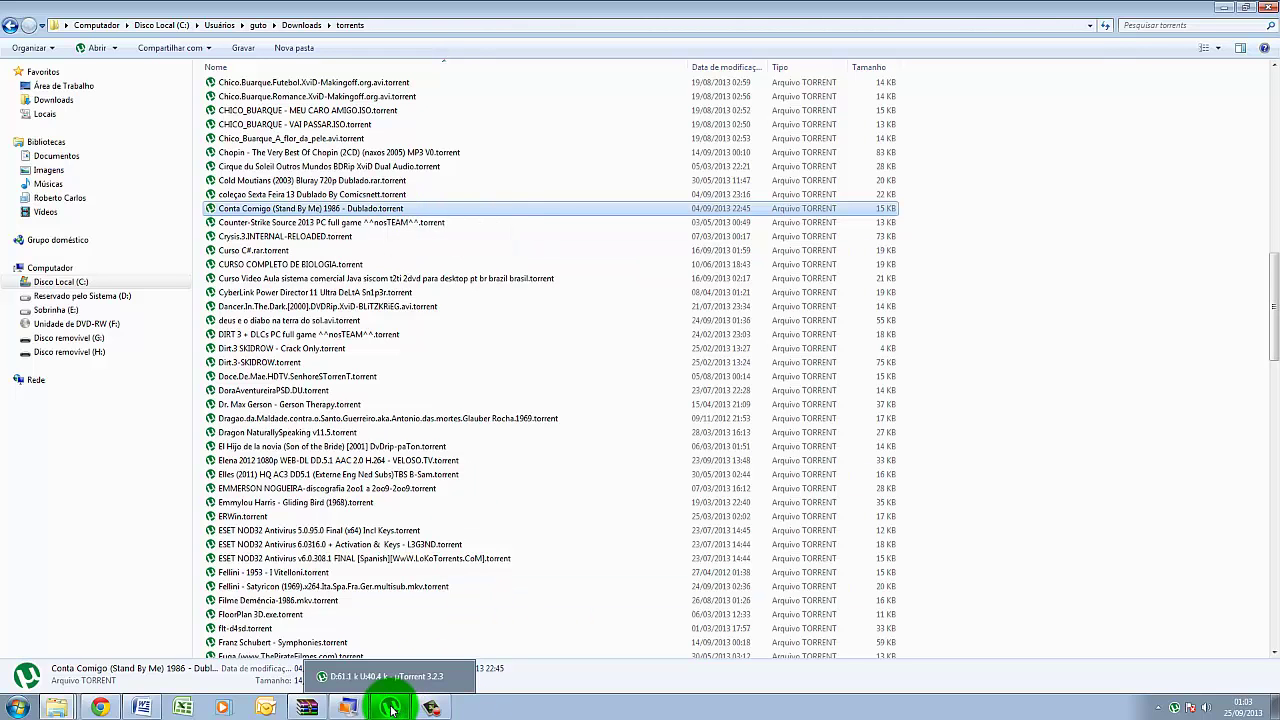
{"action": "left_click", "coordinate": [391, 709]}
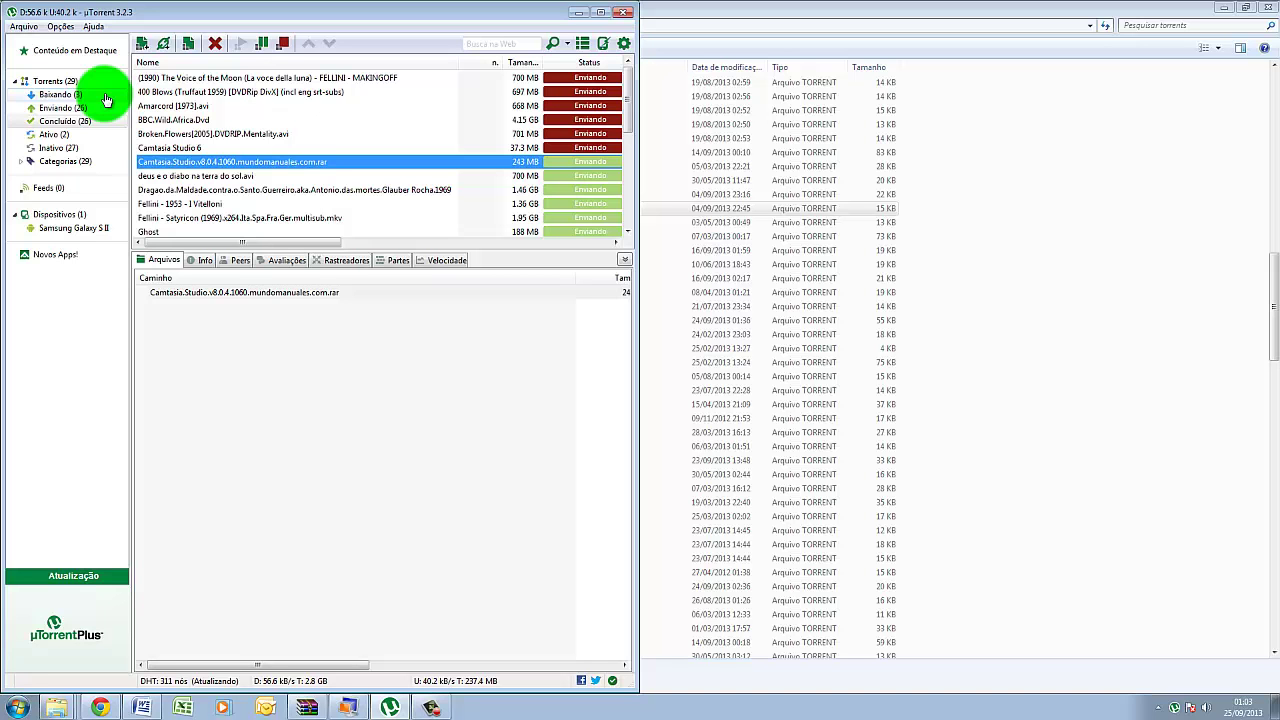
{"action": "left_click", "coordinate": [890, 10]}
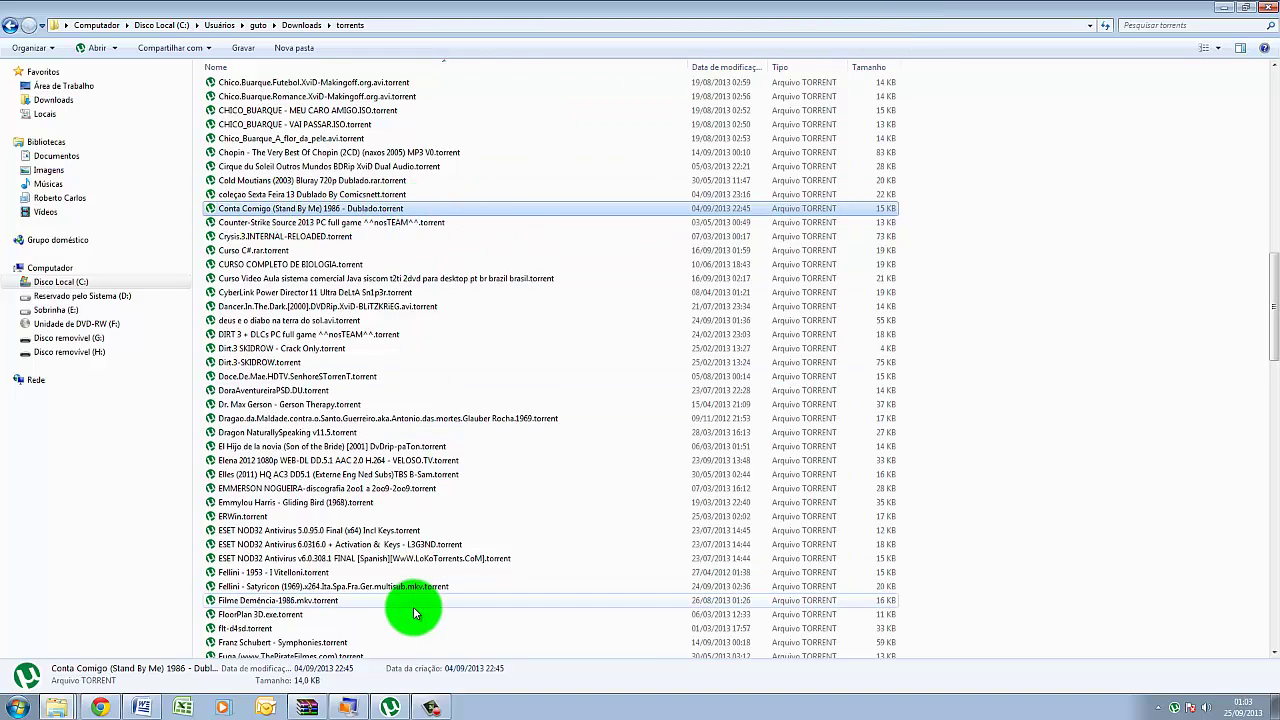
Step: Switch to the tutorial outline in Word and review the one-time download manager installation steps and the section on .torrent files
{"action": "left_click", "coordinate": [103, 709]}
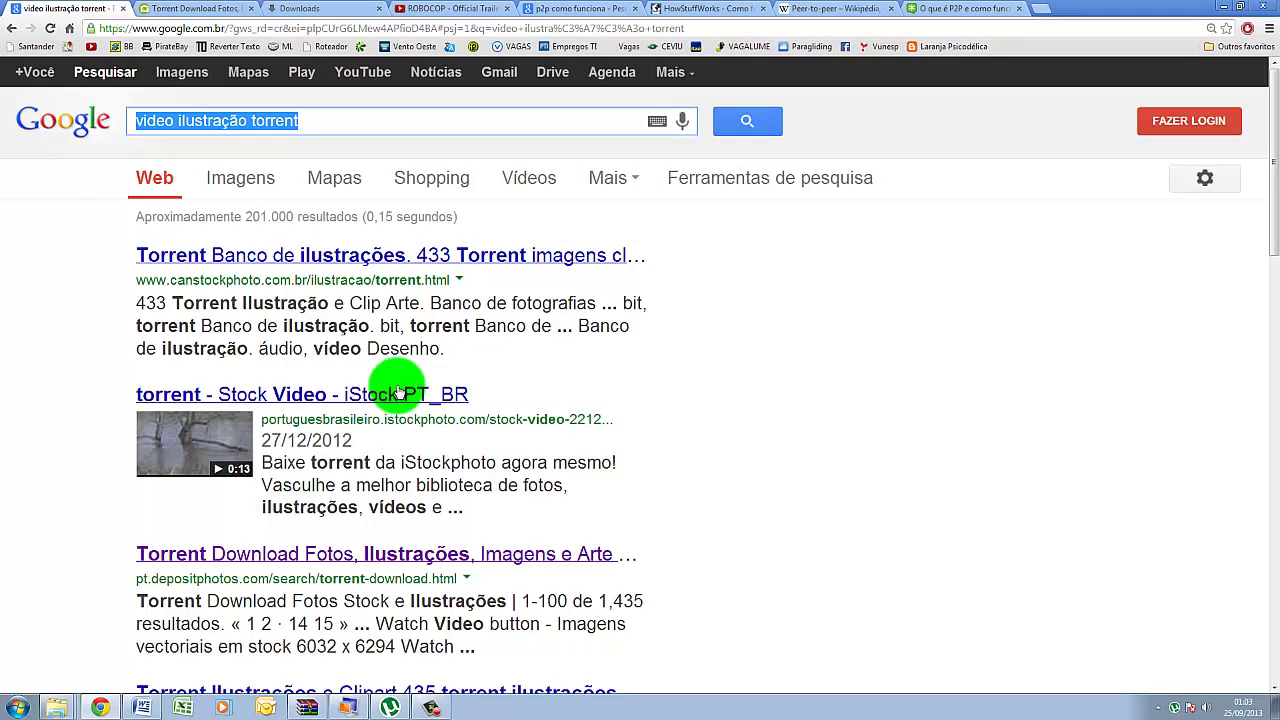
{"action": "left_click", "coordinate": [142, 707]}
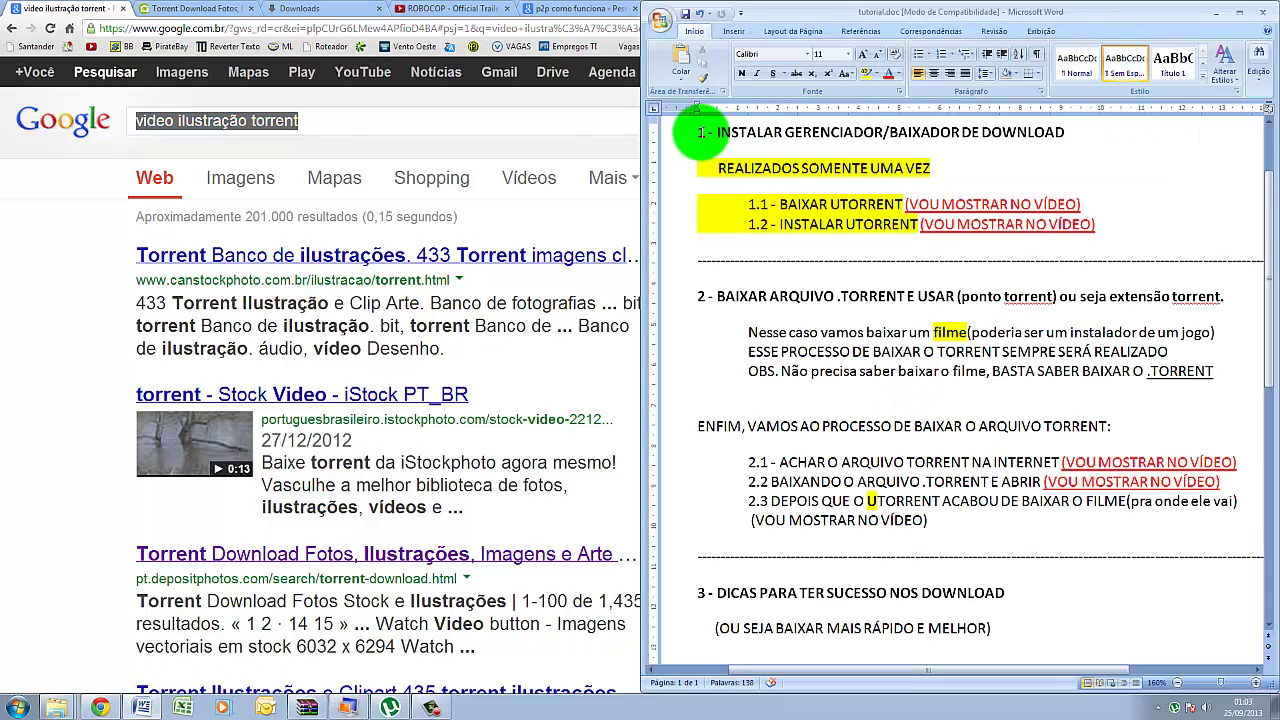
{"action": "left_click_drag", "start_coordinate": [698, 133], "coordinate": [875, 140]}
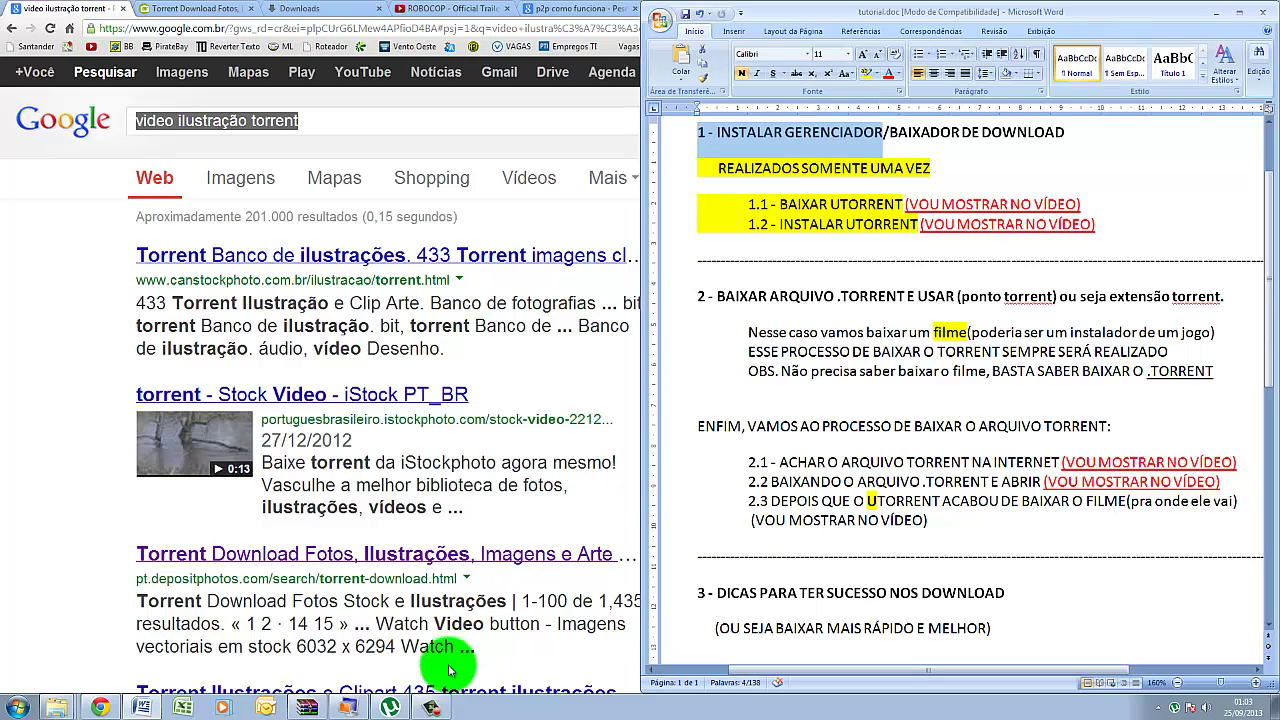
{"action": "mouse_move", "coordinate": [388, 710]}
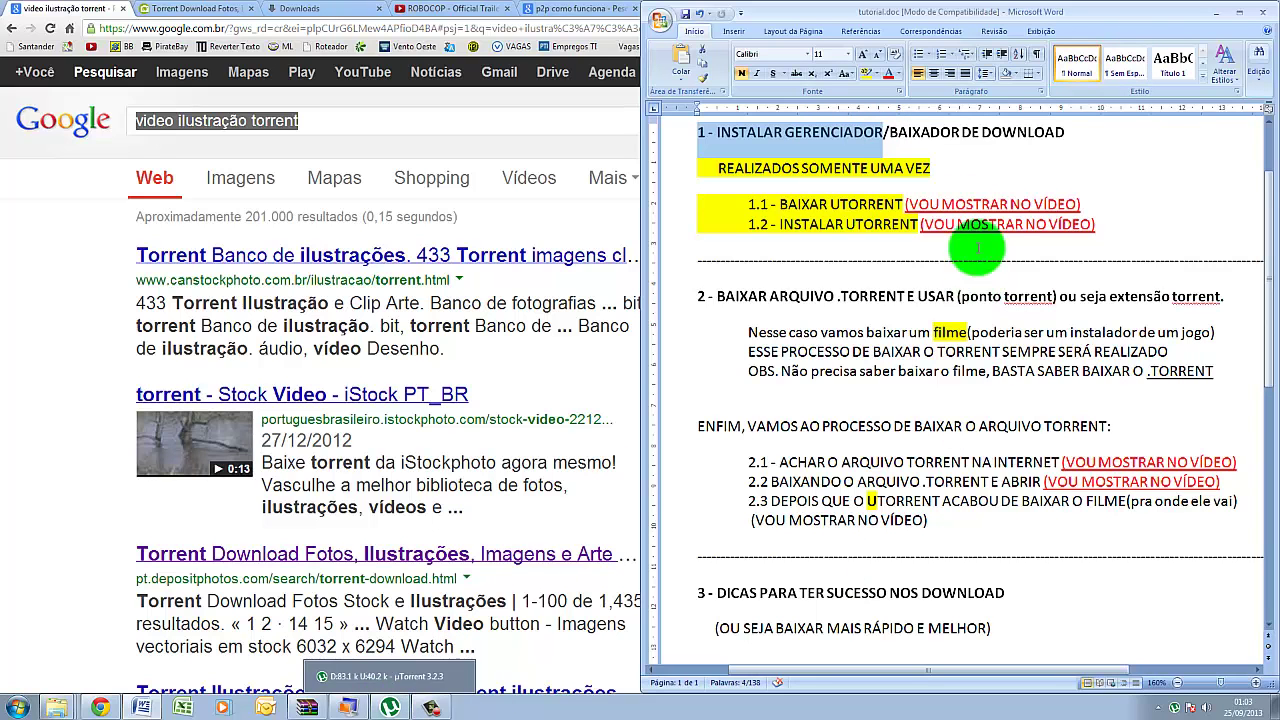
{"action": "left_click_drag", "start_coordinate": [890, 133], "coordinate": [1064, 134]}
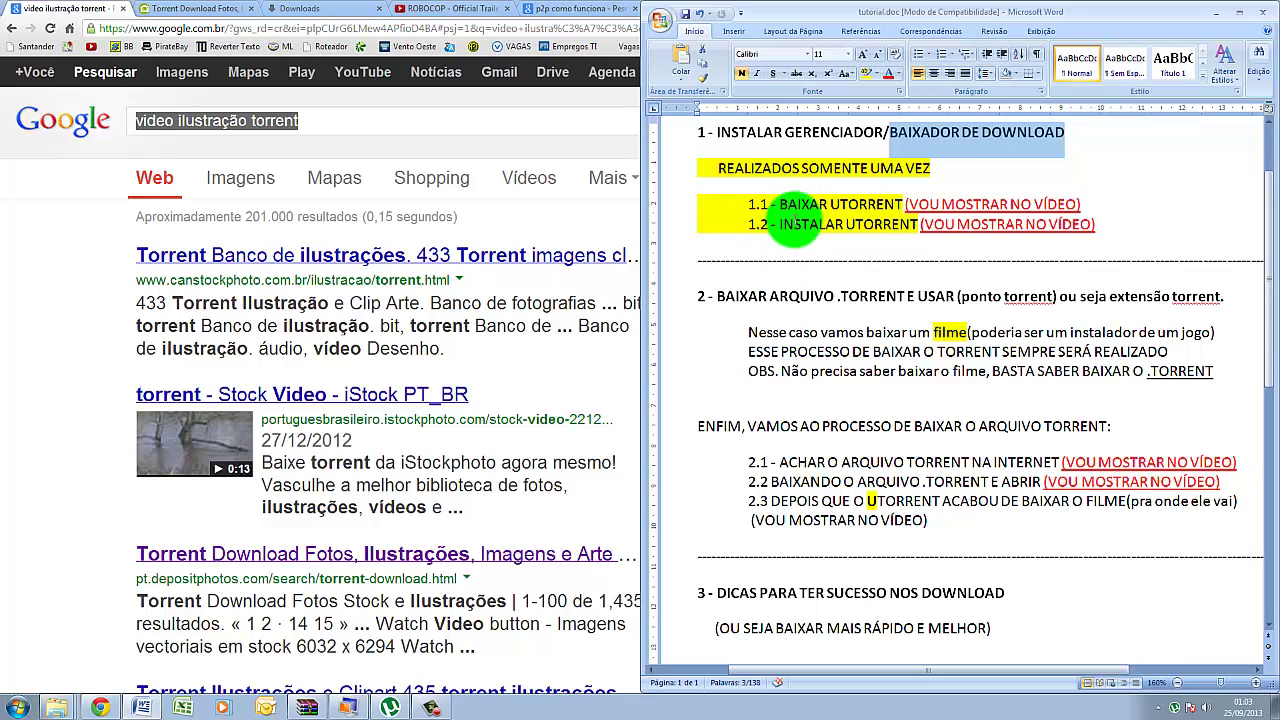
{"action": "left_click_drag", "start_coordinate": [830, 205], "coordinate": [882, 202]}
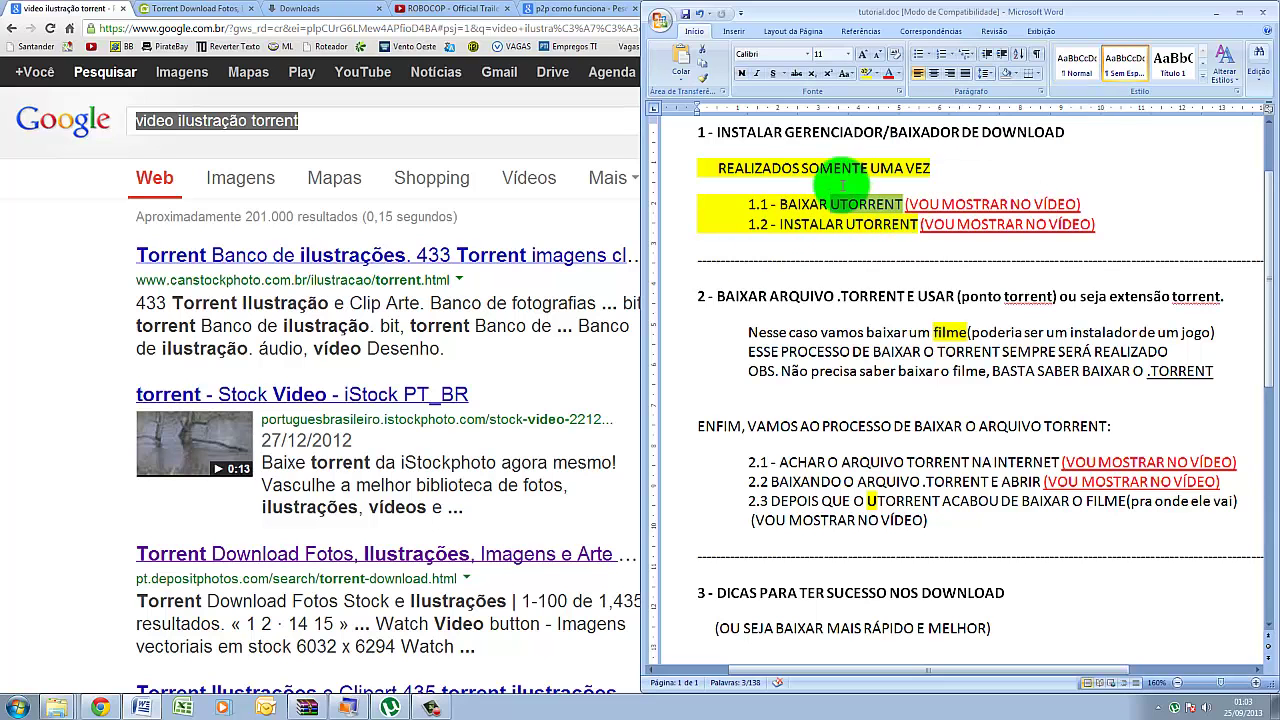
{"action": "left_click_drag", "start_coordinate": [717, 170], "coordinate": [965, 172]}
{"action": "left_click_drag", "start_coordinate": [700, 292], "coordinate": [955, 527]}
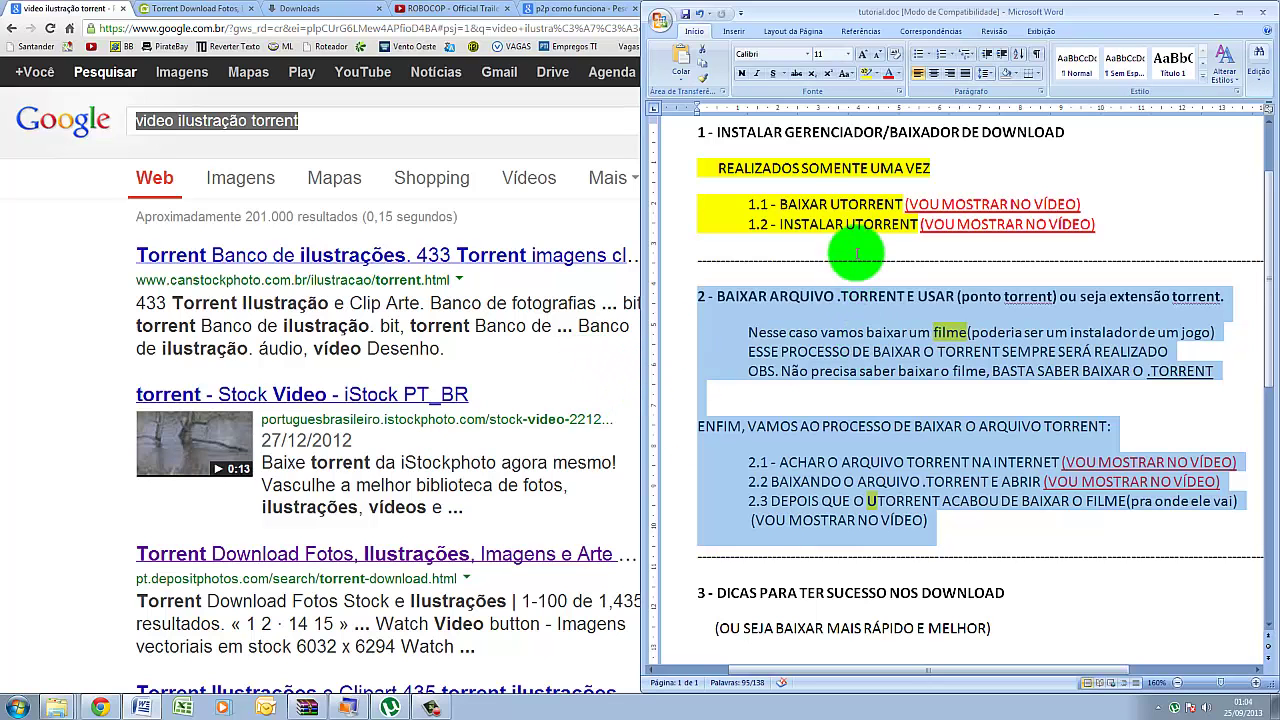
{"action": "left_click", "coordinate": [779, 204]}
{"action": "left_click_drag", "start_coordinate": [779, 204], "coordinate": [902, 204]}
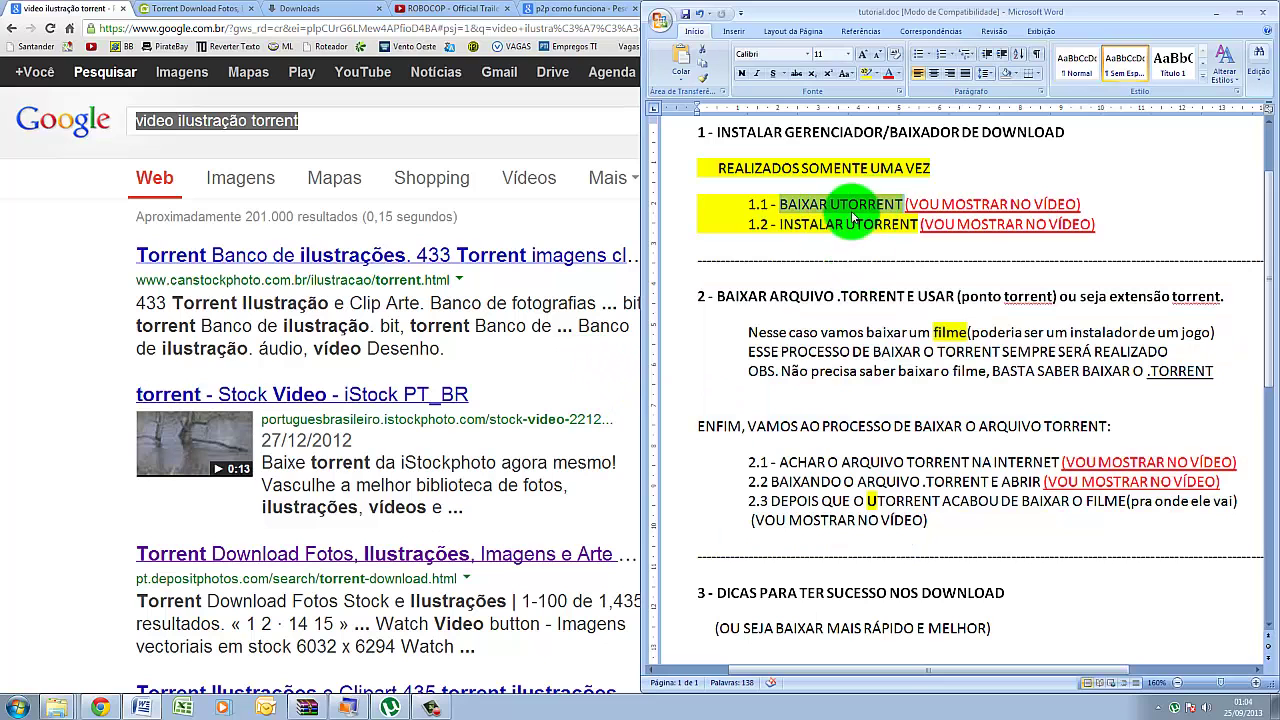
Step: Switch to Chrome and search Google for "utorrent download"
{"action": "left_click", "coordinate": [352, 119]}
{"action": "left_click_drag", "start_coordinate": [309, 117], "coordinate": [63, 117]}
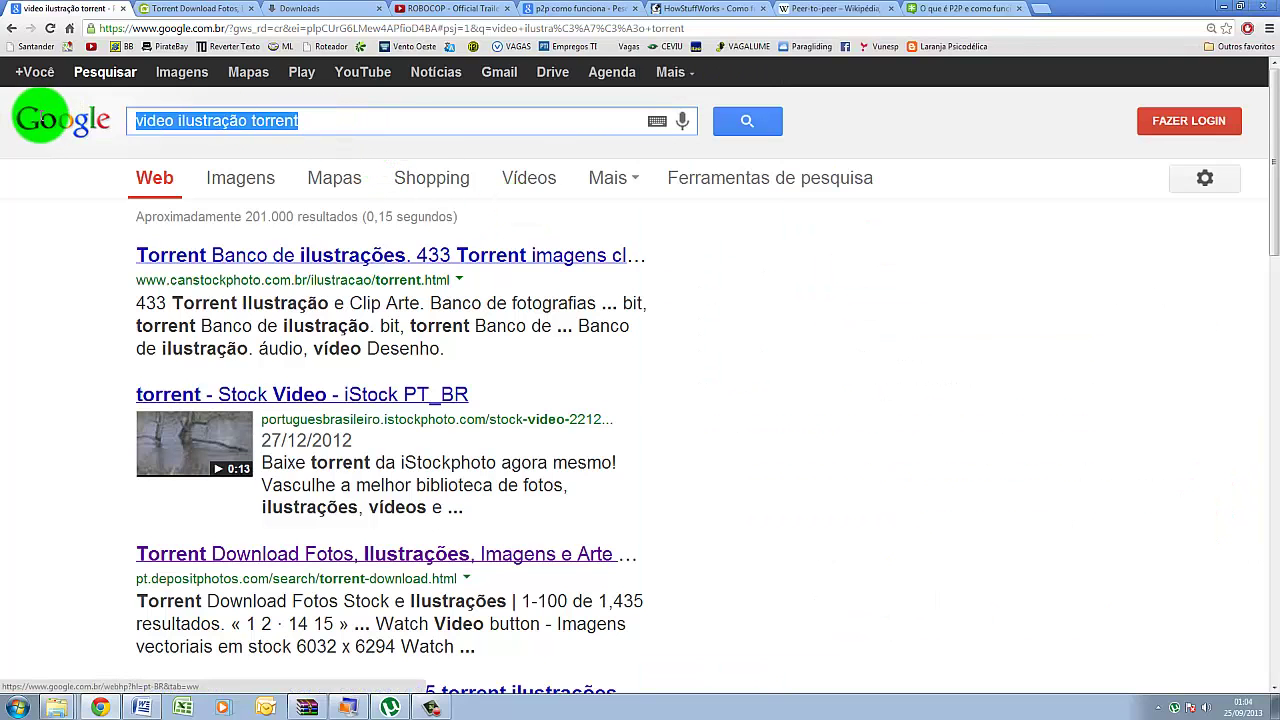
{"action": "type", "text": "tor"}
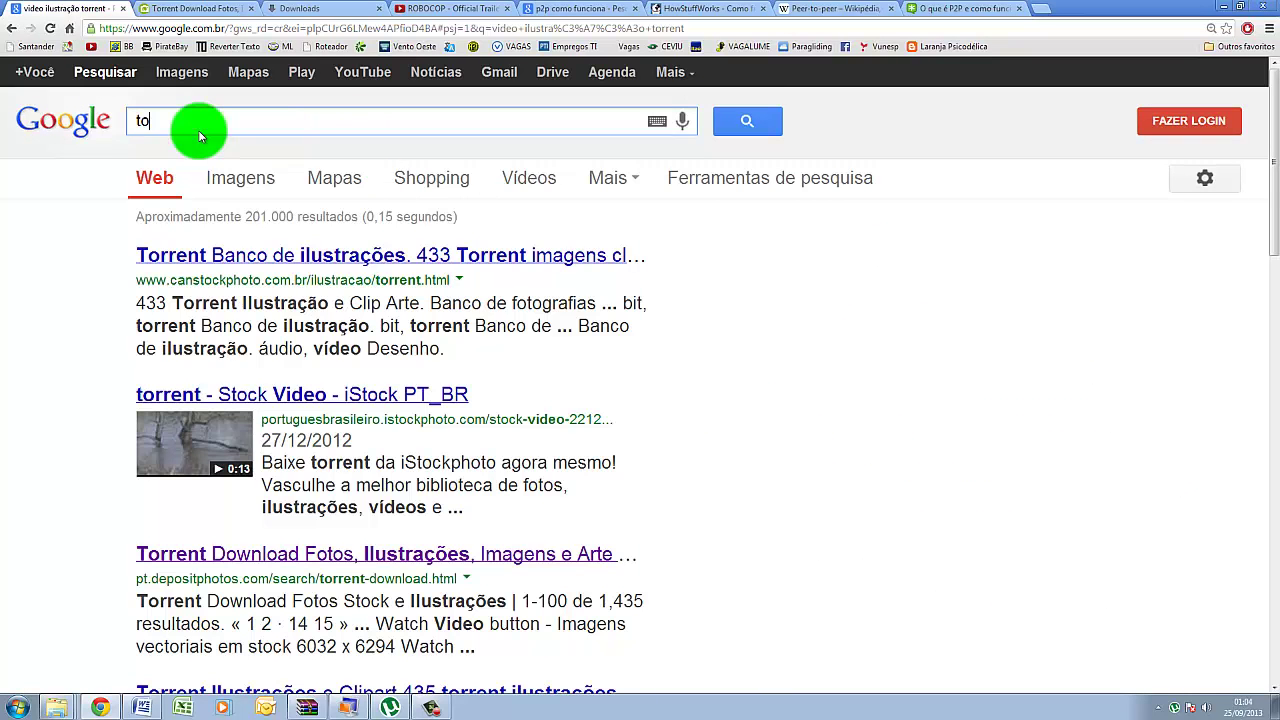
{"action": "key", "text": "BackSpace"}
{"action": "key", "text": "BackSpace"}
{"action": "key", "text": "BackSpace"}
{"action": "type", "text": "ut"}
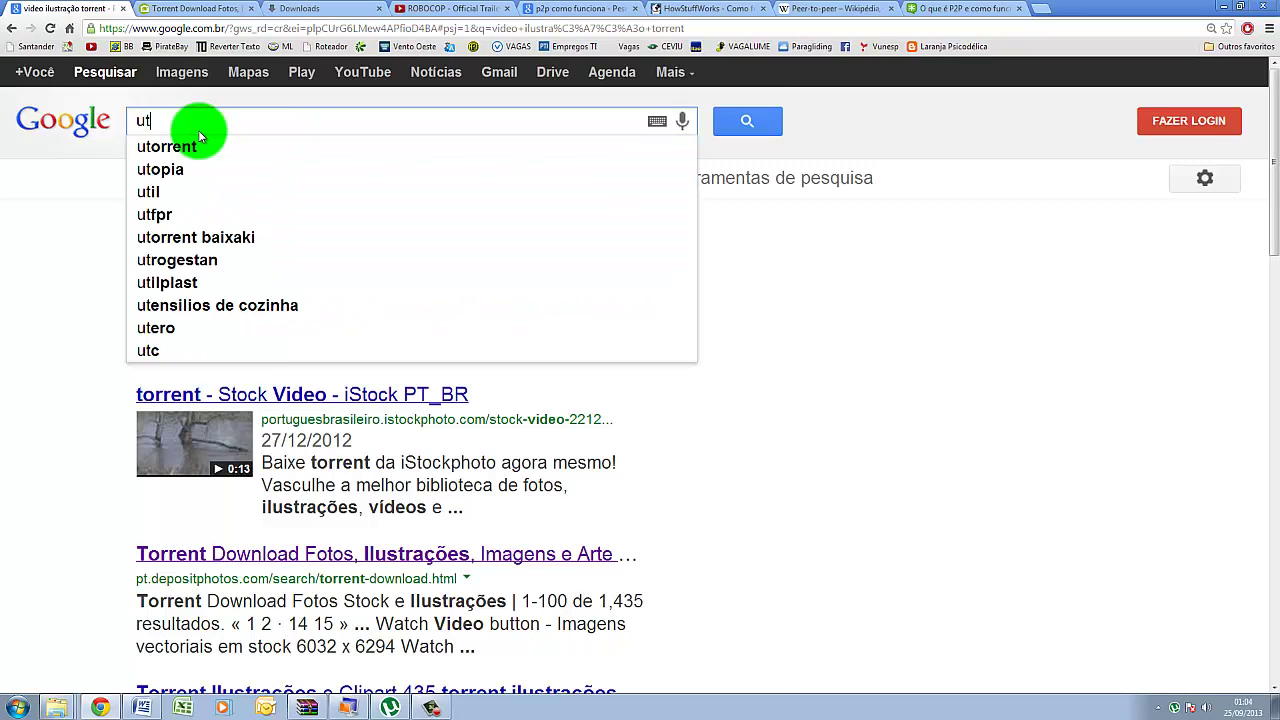
{"action": "key", "text": "Down"}
{"action": "type", "text": "d"}
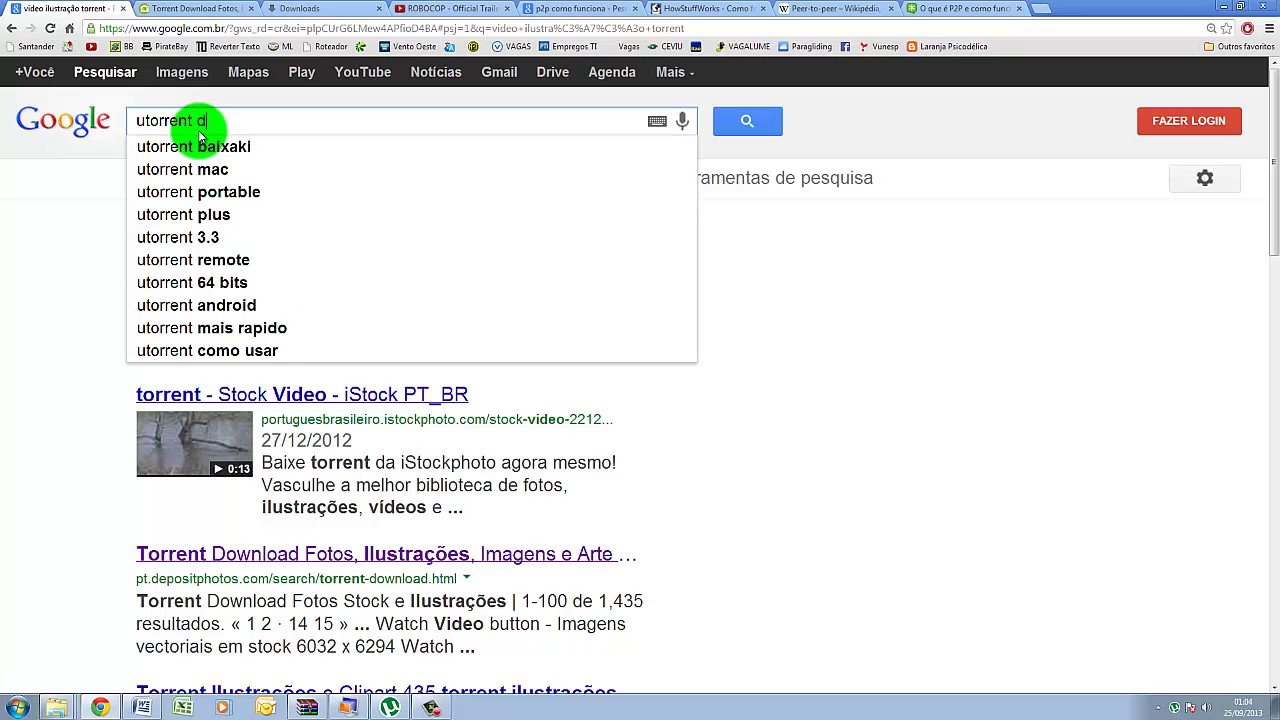
{"action": "type", "text": "ow"}
{"action": "left_click", "coordinate": [199, 138]}
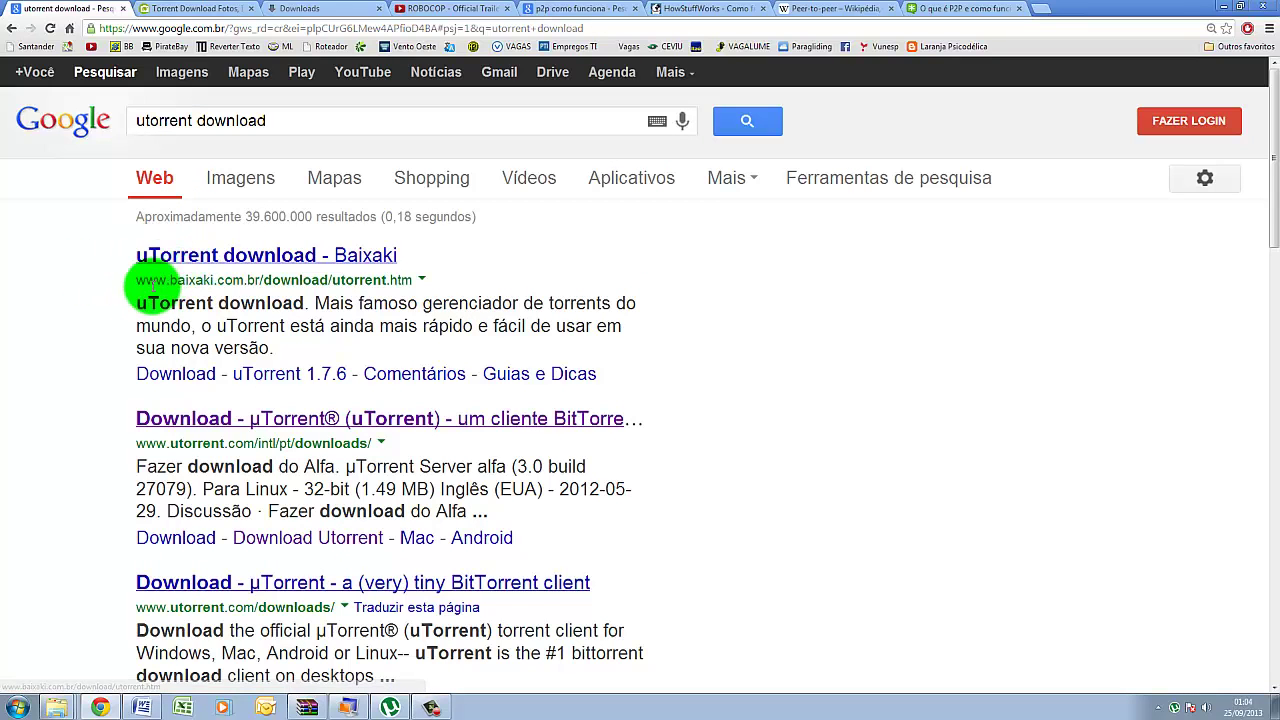
Step: Examine the web address of the Baixaki result for uTorrent in the search results
{"action": "left_click_drag", "start_coordinate": [171, 279], "coordinate": [213, 279]}
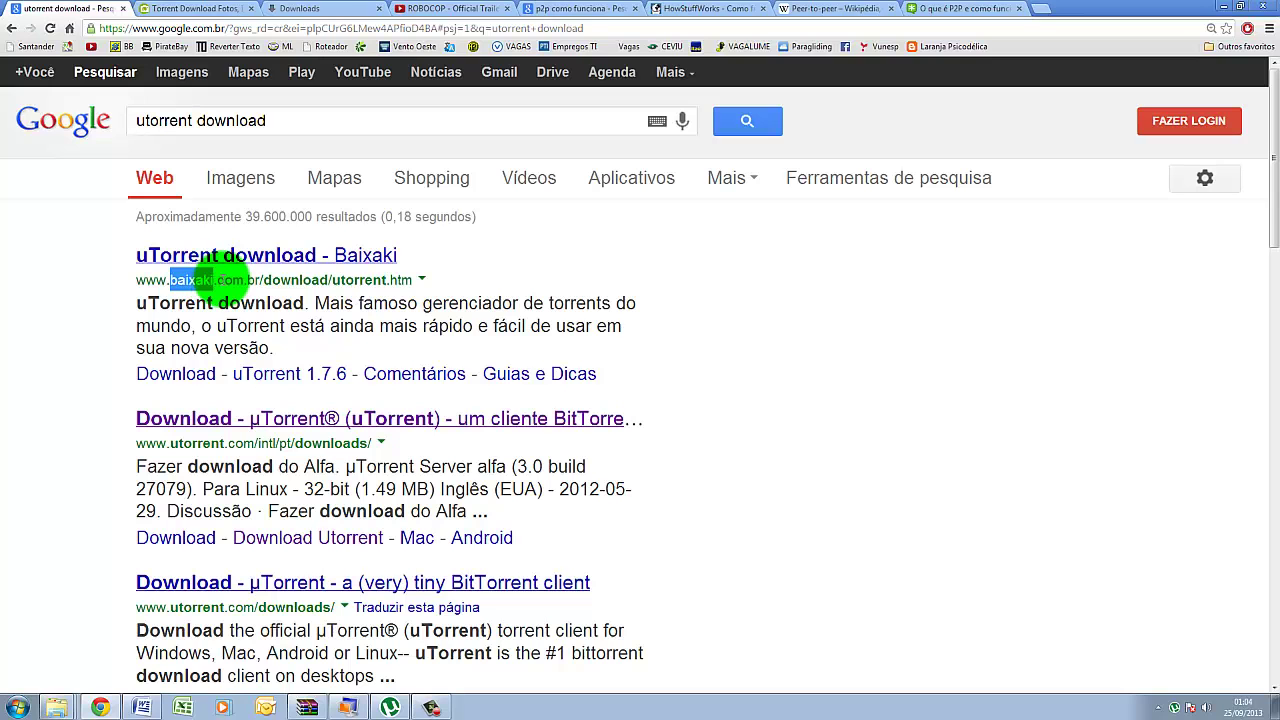
{"action": "left_click_drag", "start_coordinate": [216, 279], "coordinate": [259, 279]}
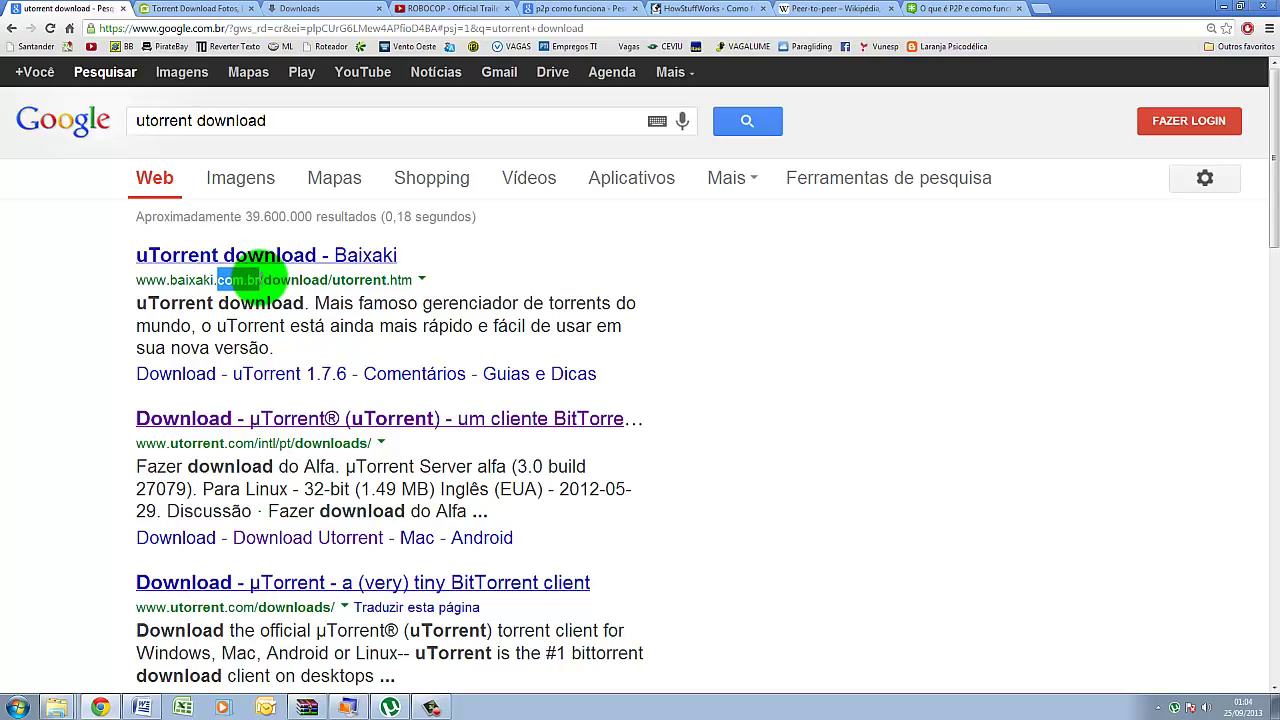
{"action": "left_click_drag", "start_coordinate": [258, 279], "coordinate": [271, 280]}
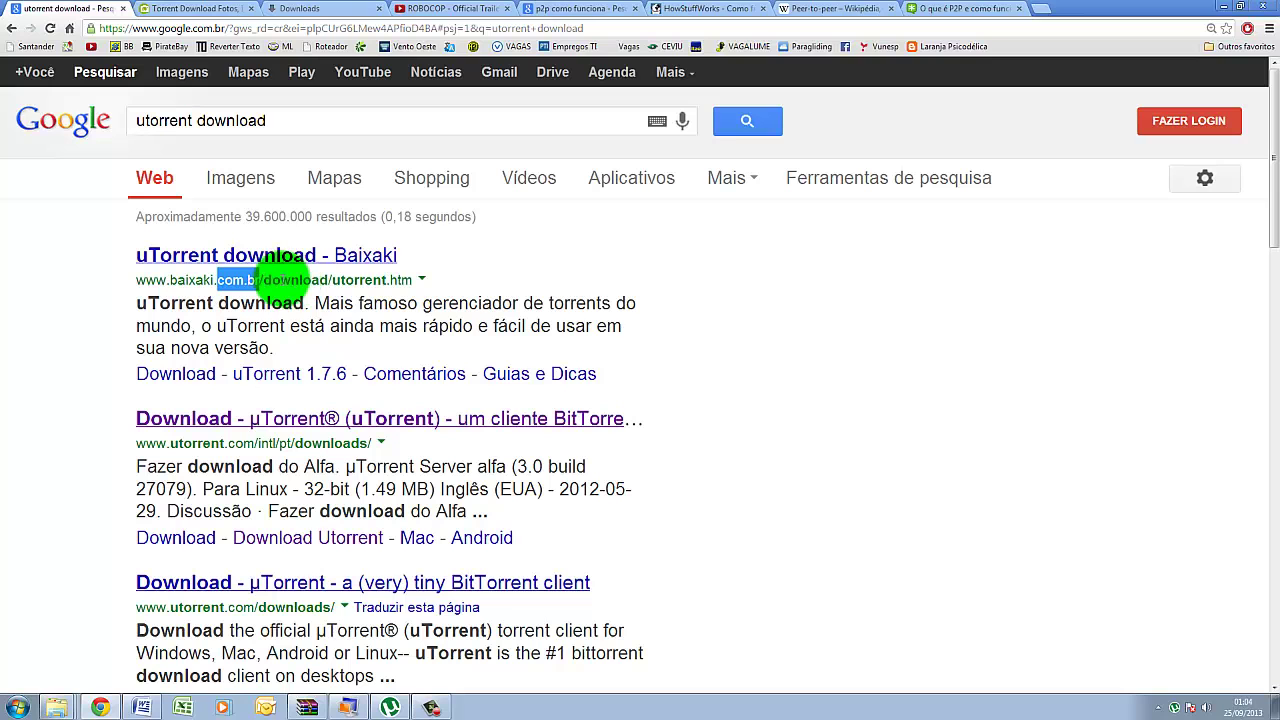
Step: Compare the web addresses of the Baixaki and official utorrent.com results, and open the official Portuguese downloads page
{"action": "left_click_drag", "start_coordinate": [264, 280], "coordinate": [410, 280]}
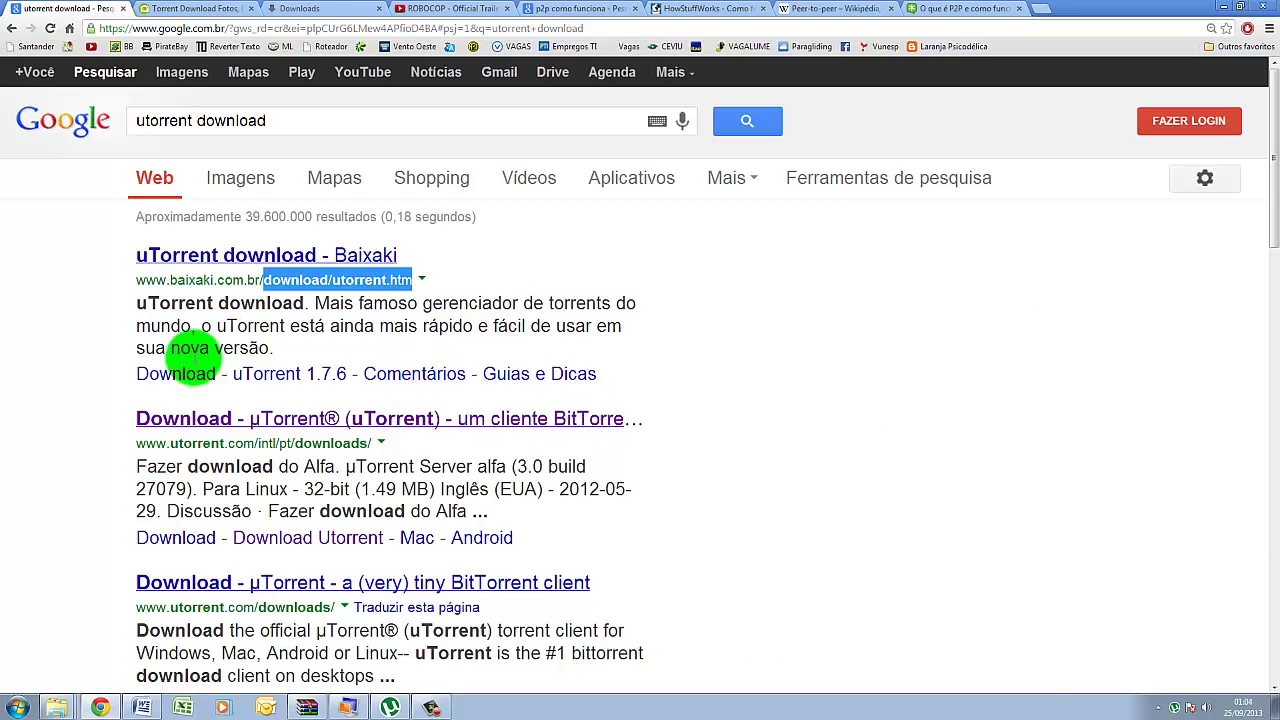
{"action": "left_click_drag", "start_coordinate": [135, 280], "coordinate": [410, 280]}
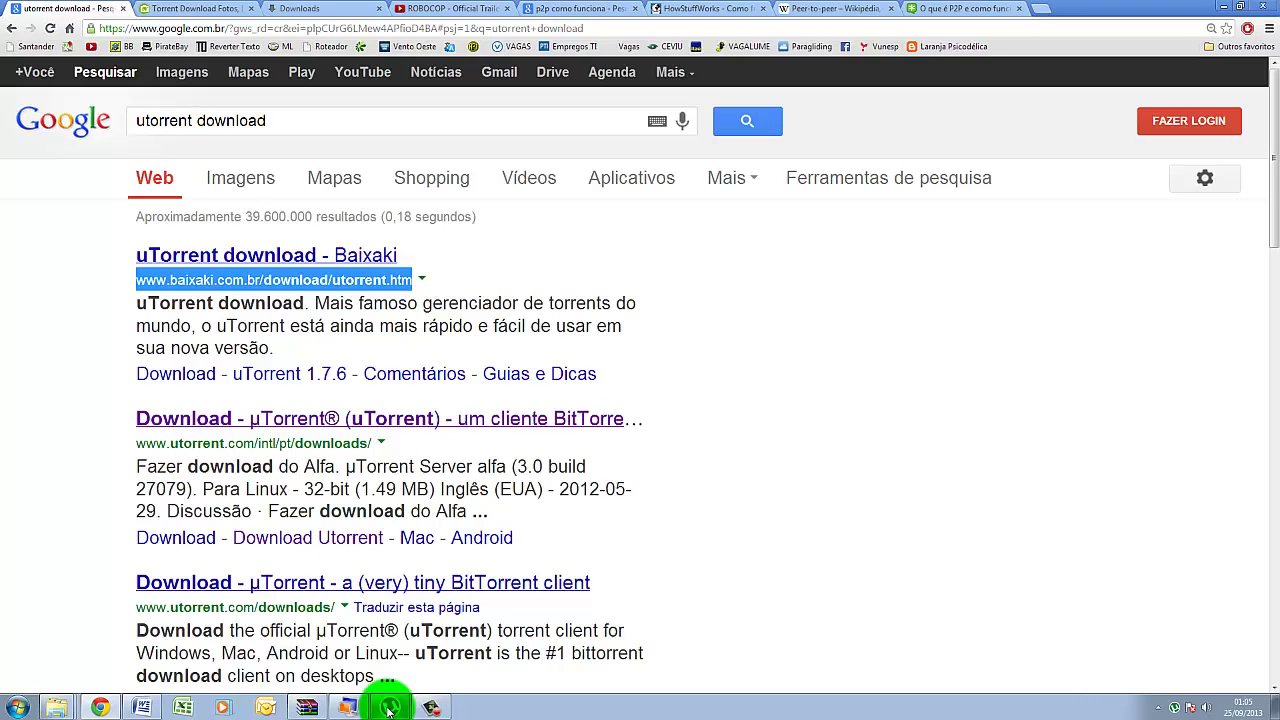
{"action": "left_click_drag", "start_coordinate": [170, 443], "coordinate": [207, 441]}
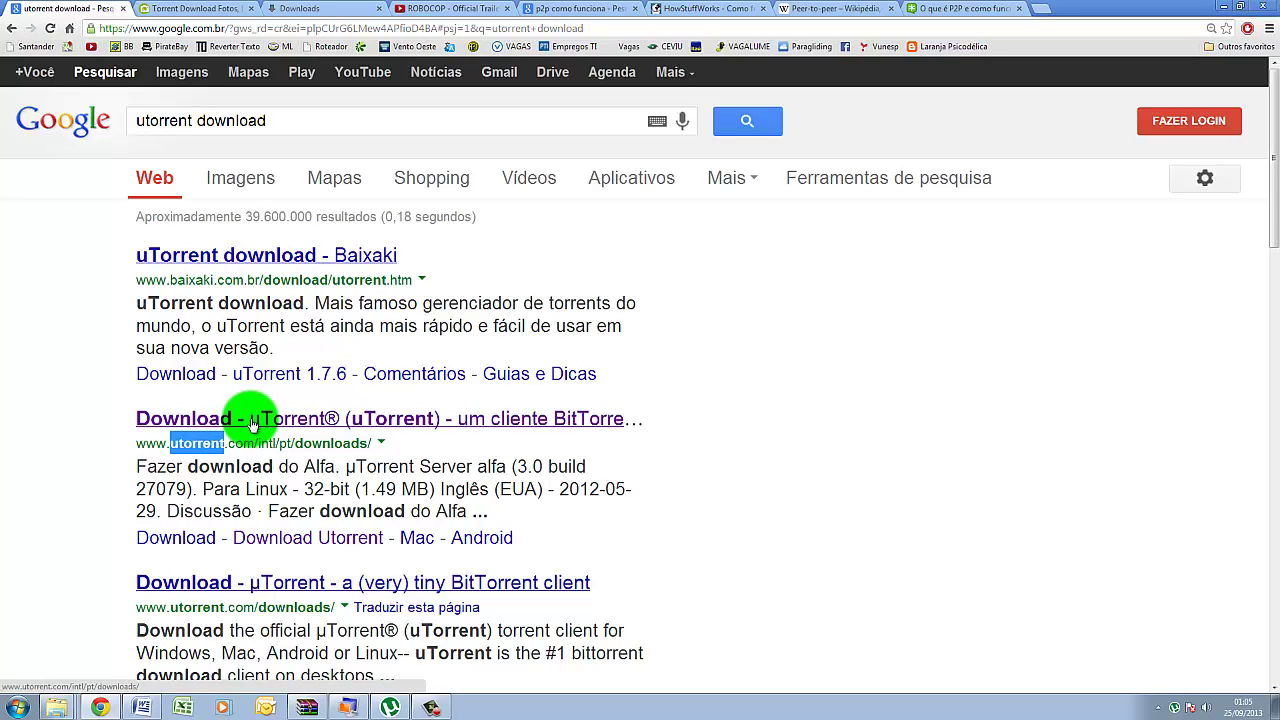
{"action": "left_click", "coordinate": [250, 423]}
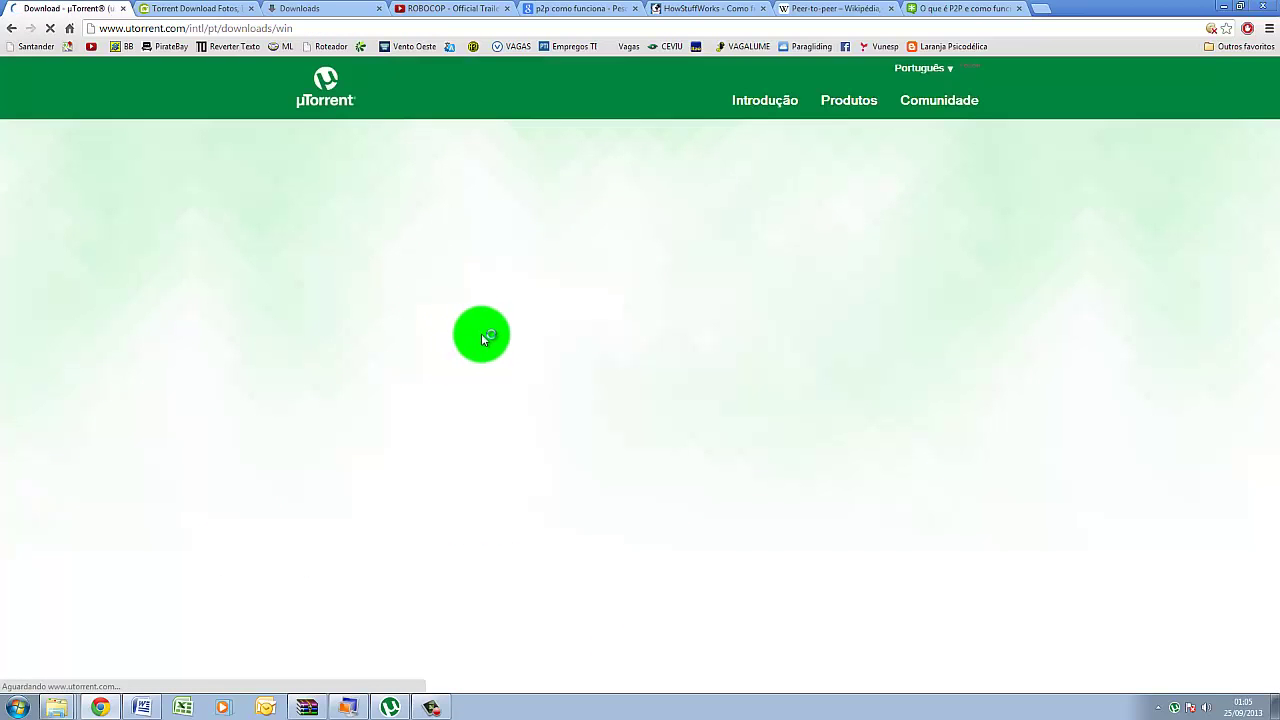
Step: Review the µTorrent versions offered for Windows and examine the stable release, 3.3.1 build 30017
{"action": "scroll", "coordinate": [502, 354], "scroll_direction": "down", "scroll_amount": 5}
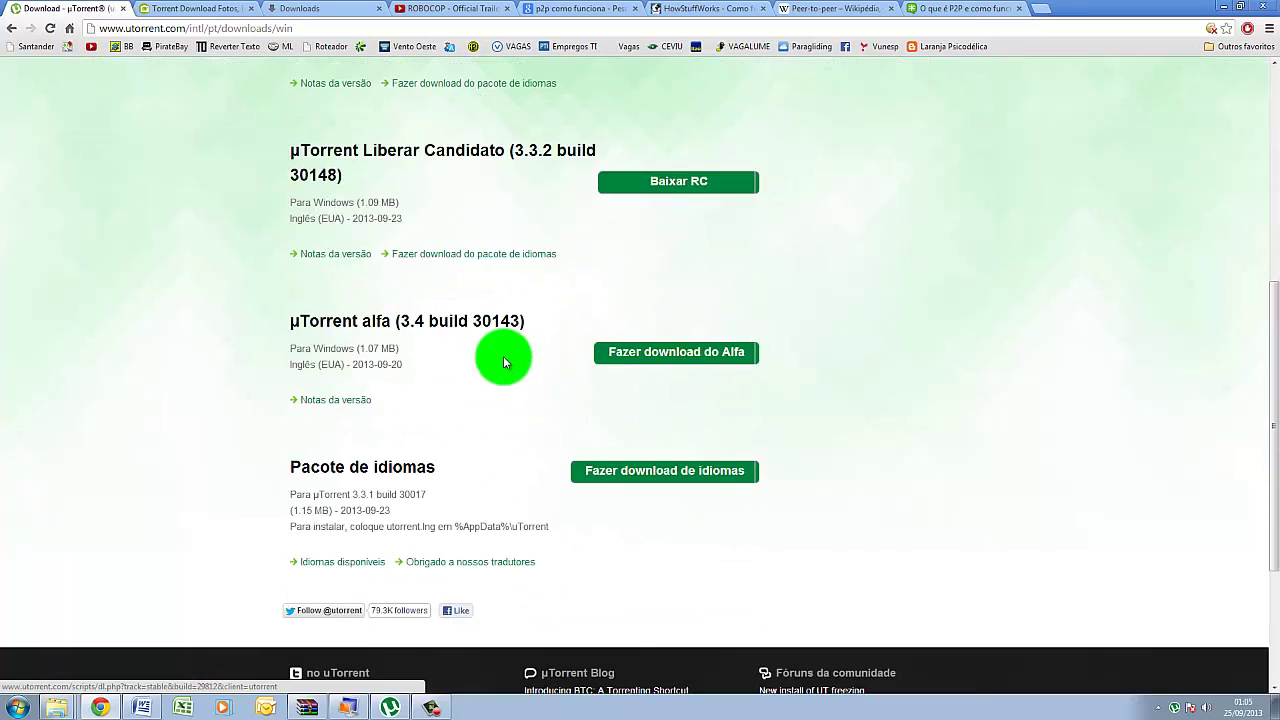
{"action": "scroll", "coordinate": [504, 361], "scroll_direction": "up", "scroll_amount": 2}
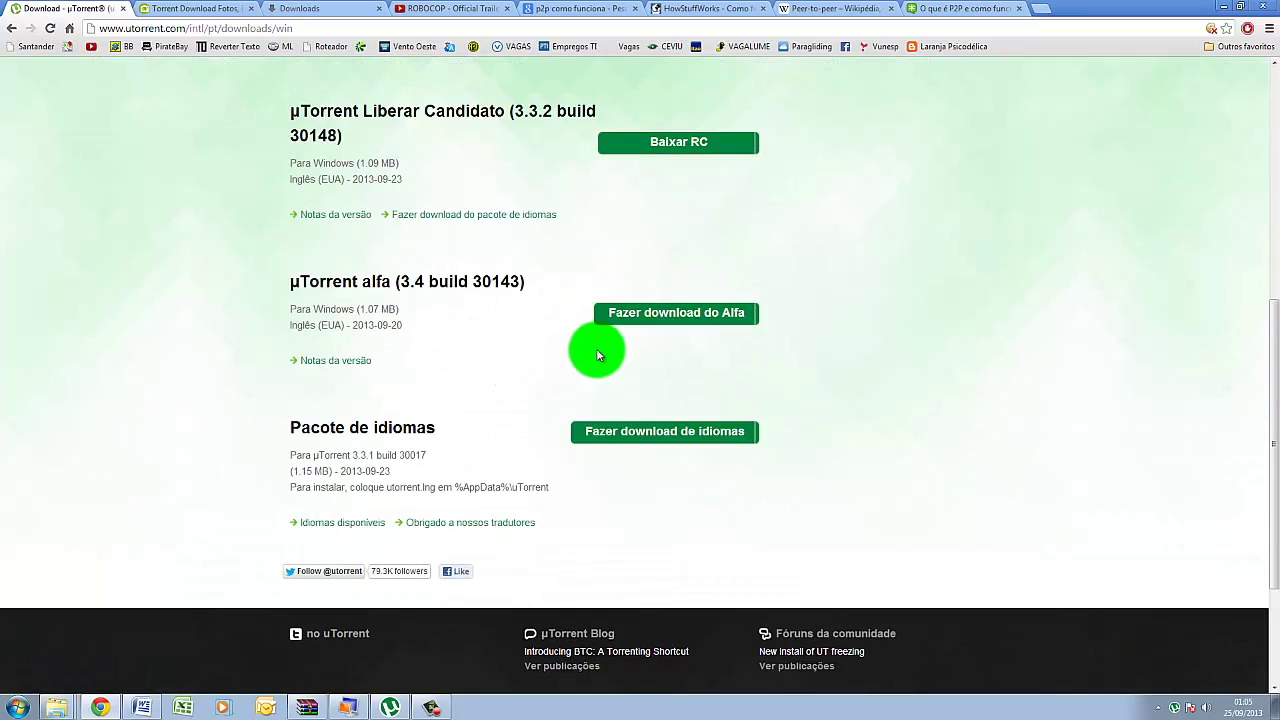
{"action": "scroll", "coordinate": [480, 380], "scroll_direction": "up", "scroll_amount": 5}
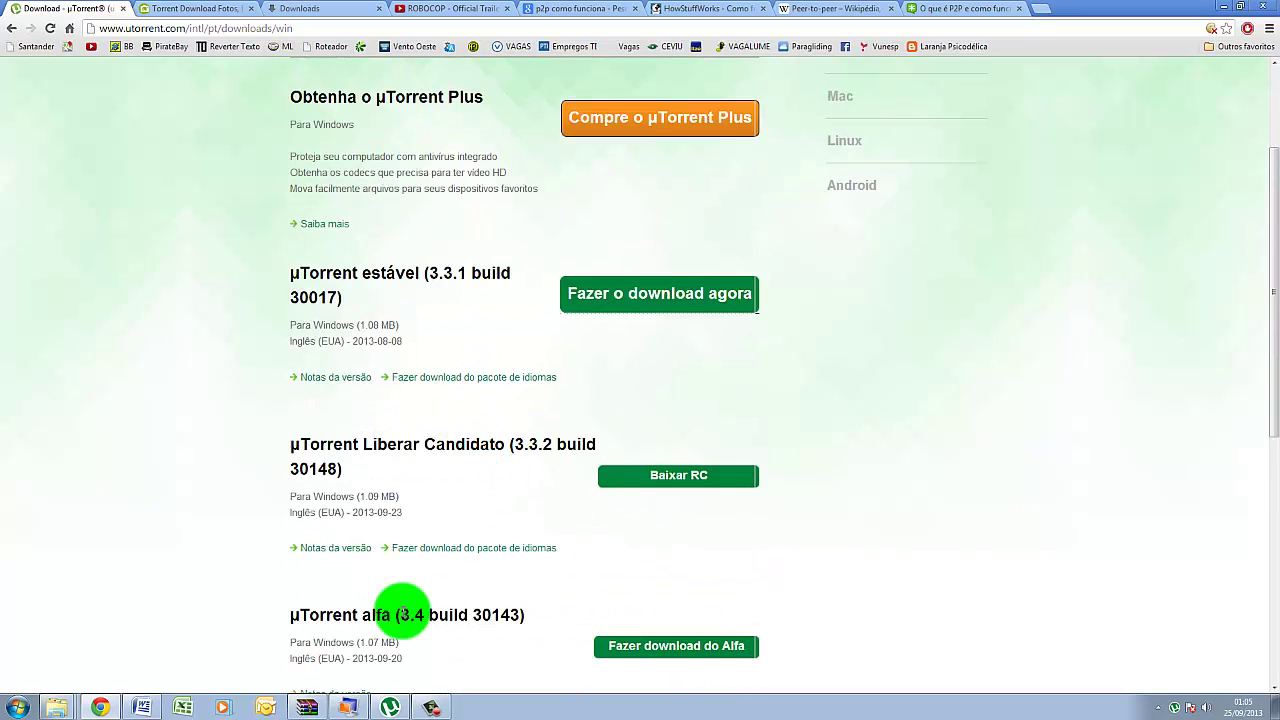
{"action": "scroll", "coordinate": [497, 403], "scroll_direction": "up", "scroll_amount": 1}
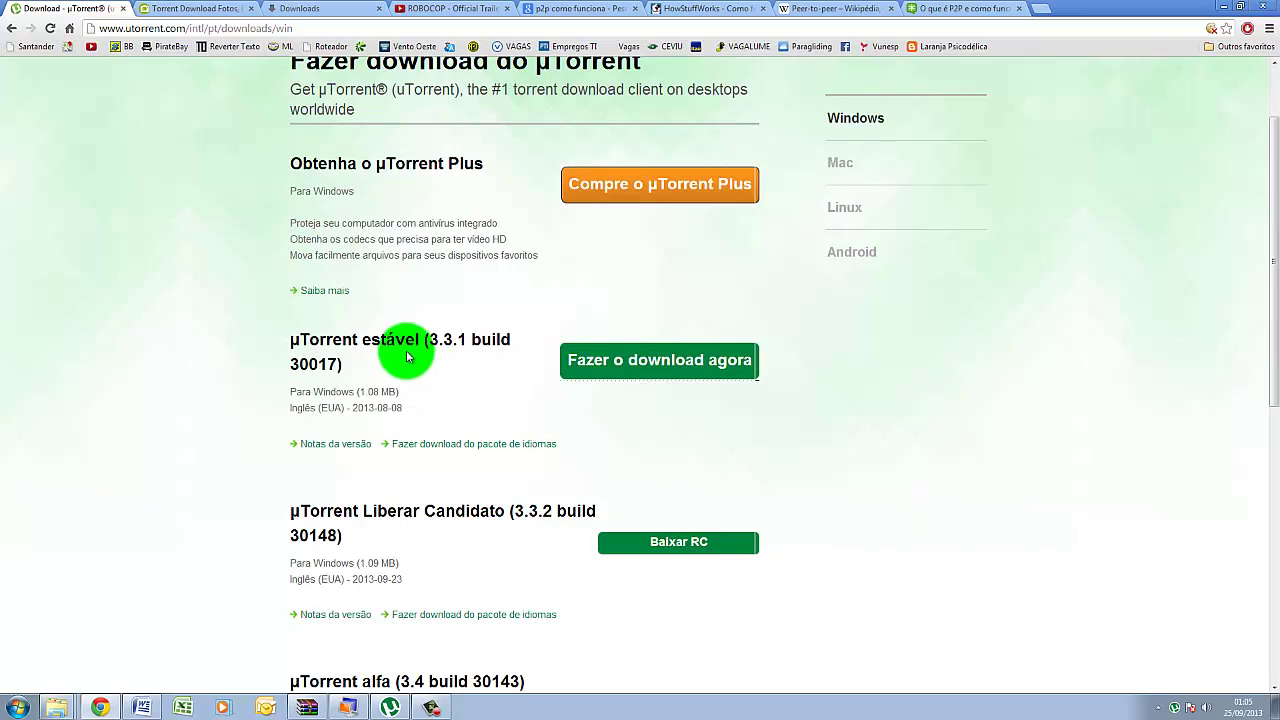
{"action": "left_click_drag", "start_coordinate": [362, 340], "coordinate": [414, 341]}
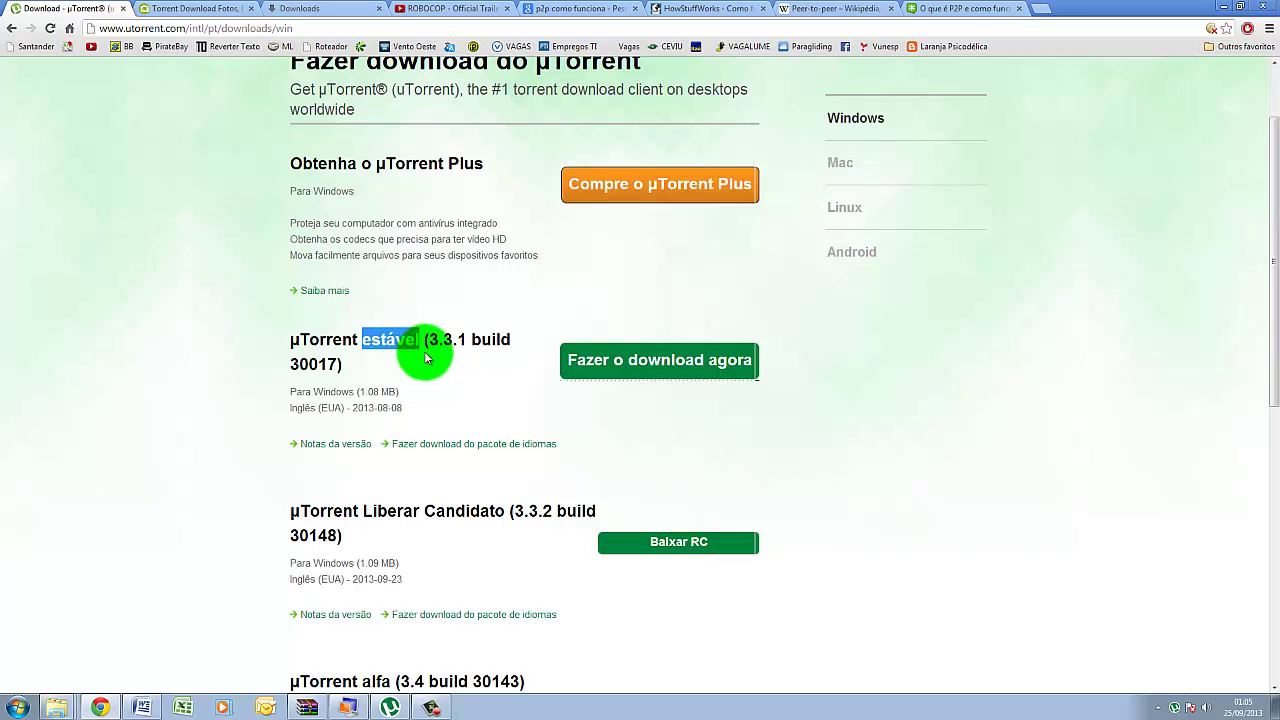
{"action": "left_click", "coordinate": [462, 341]}
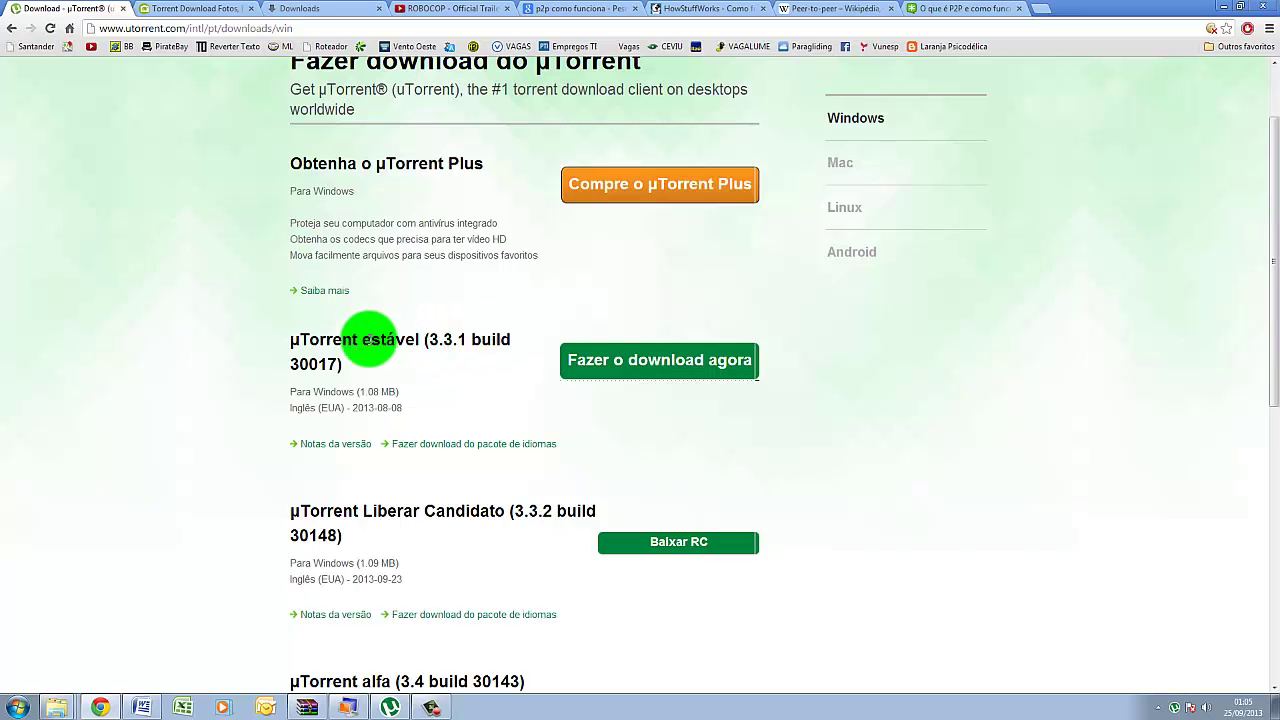
{"action": "left_click_drag", "start_coordinate": [383, 340], "coordinate": [422, 340]}
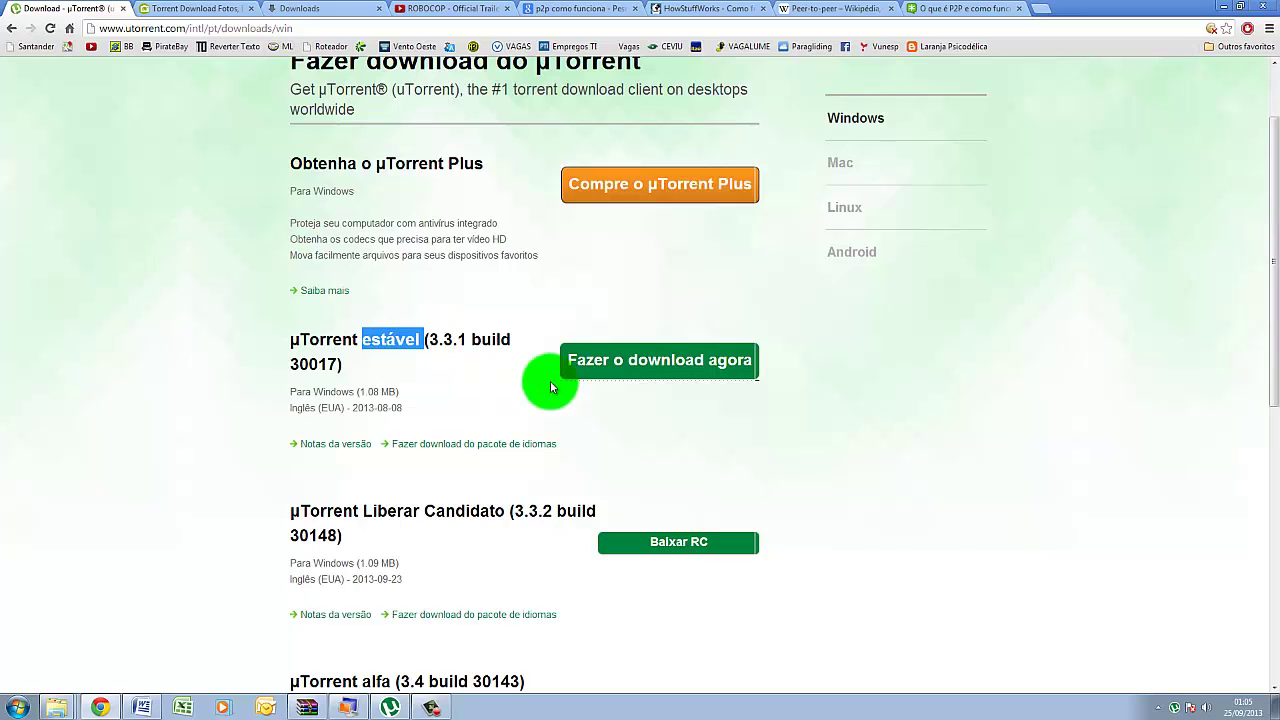
Step: Download the stable µTorrent version and save utorrent.exe to the desktop, replacing the existing file
{"action": "left_click", "coordinate": [632, 370]}
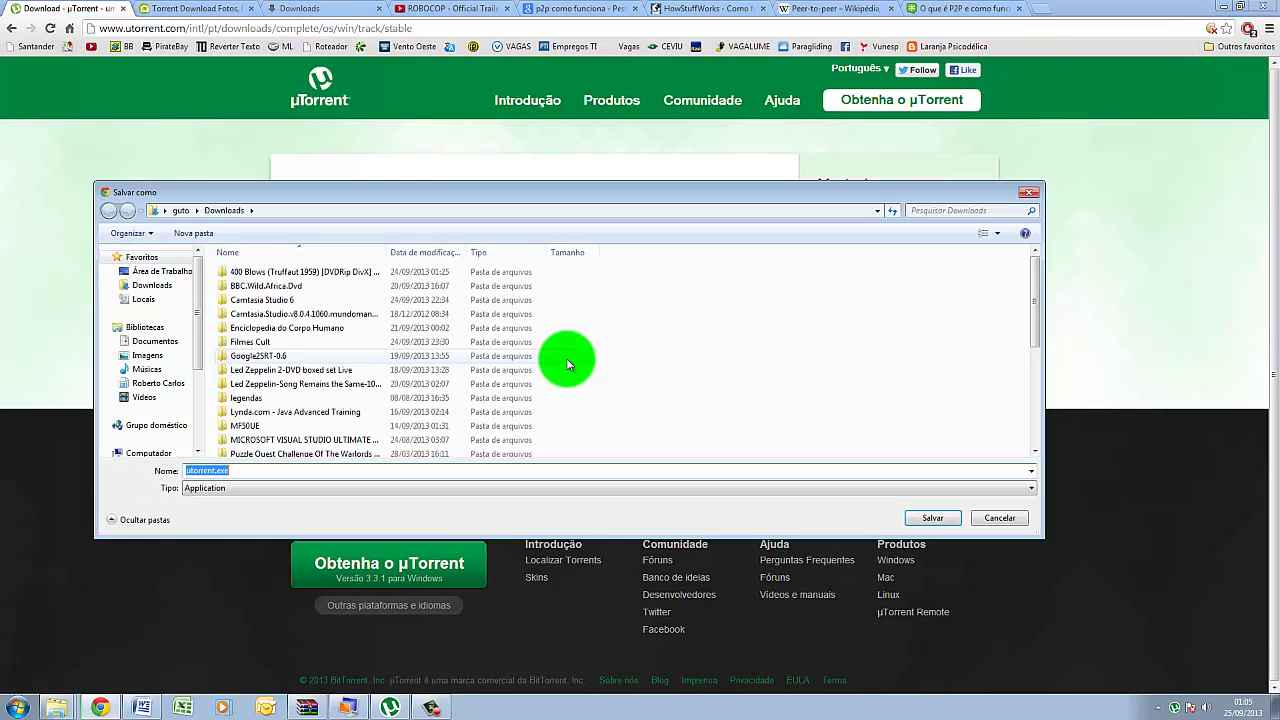
{"action": "left_click", "coordinate": [180, 274]}
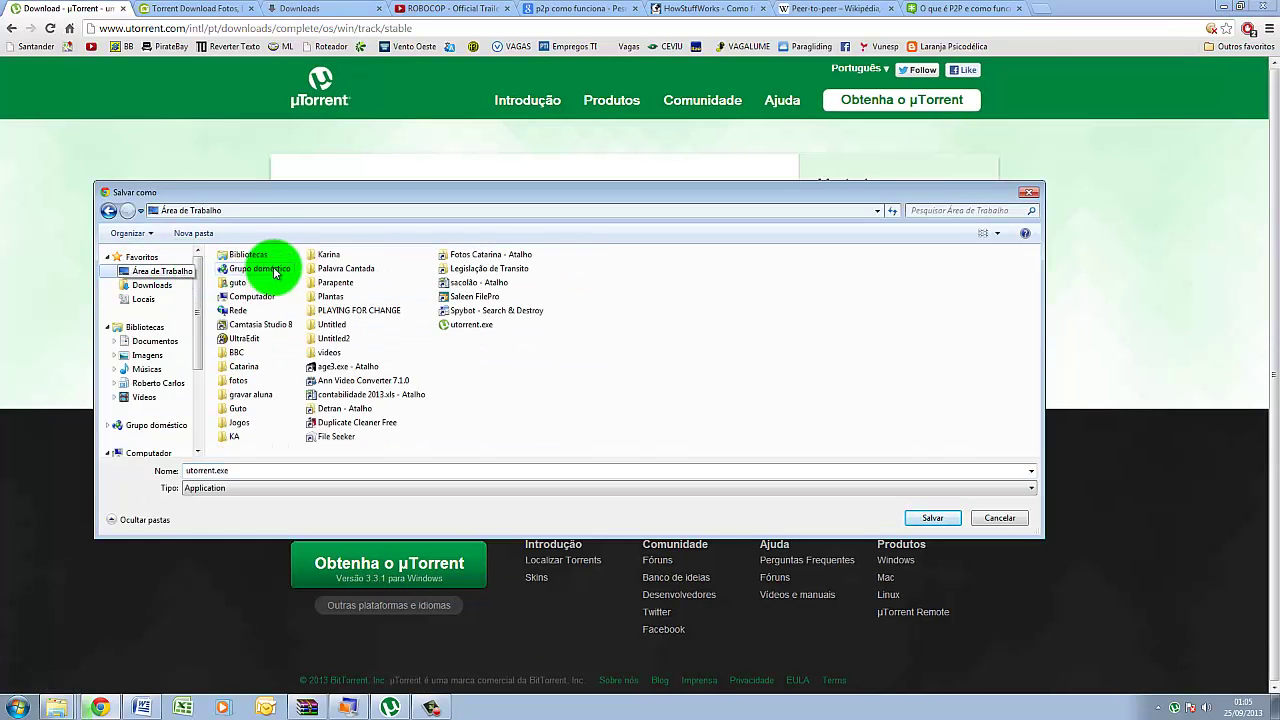
{"action": "left_click", "coordinate": [466, 325]}
{"action": "left_click", "coordinate": [928, 518]}
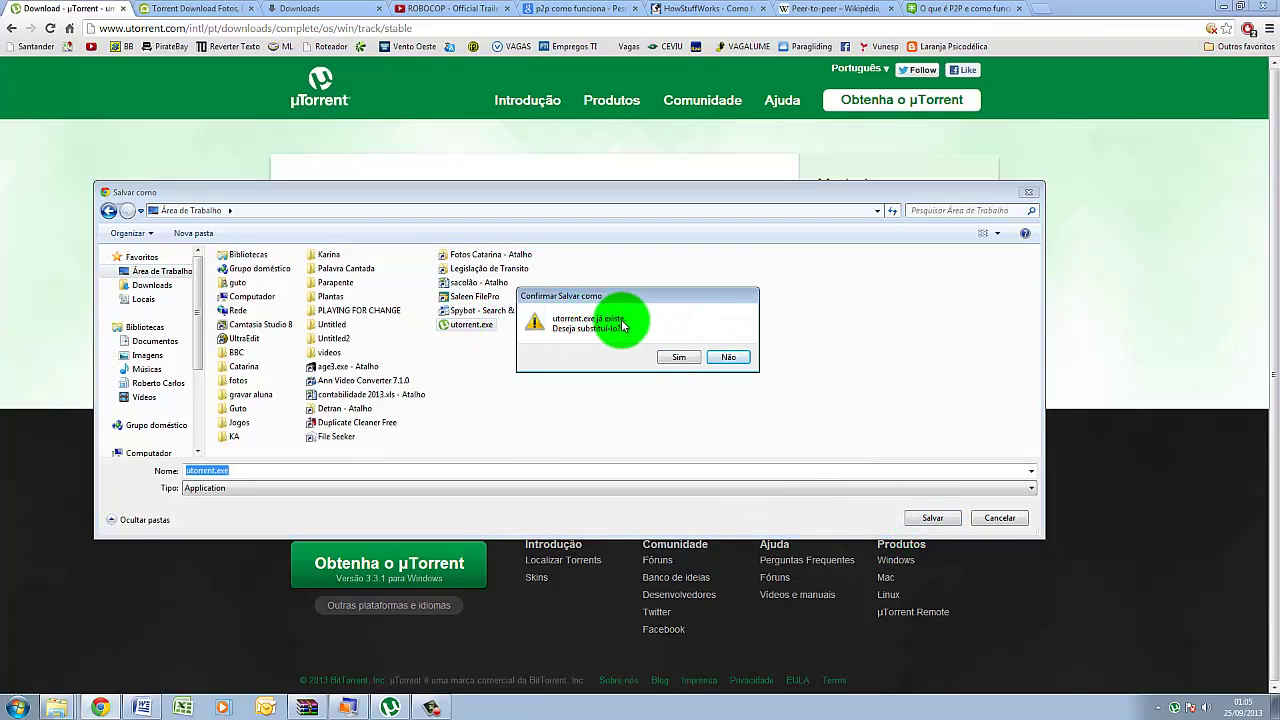
{"action": "left_click", "coordinate": [686, 359]}
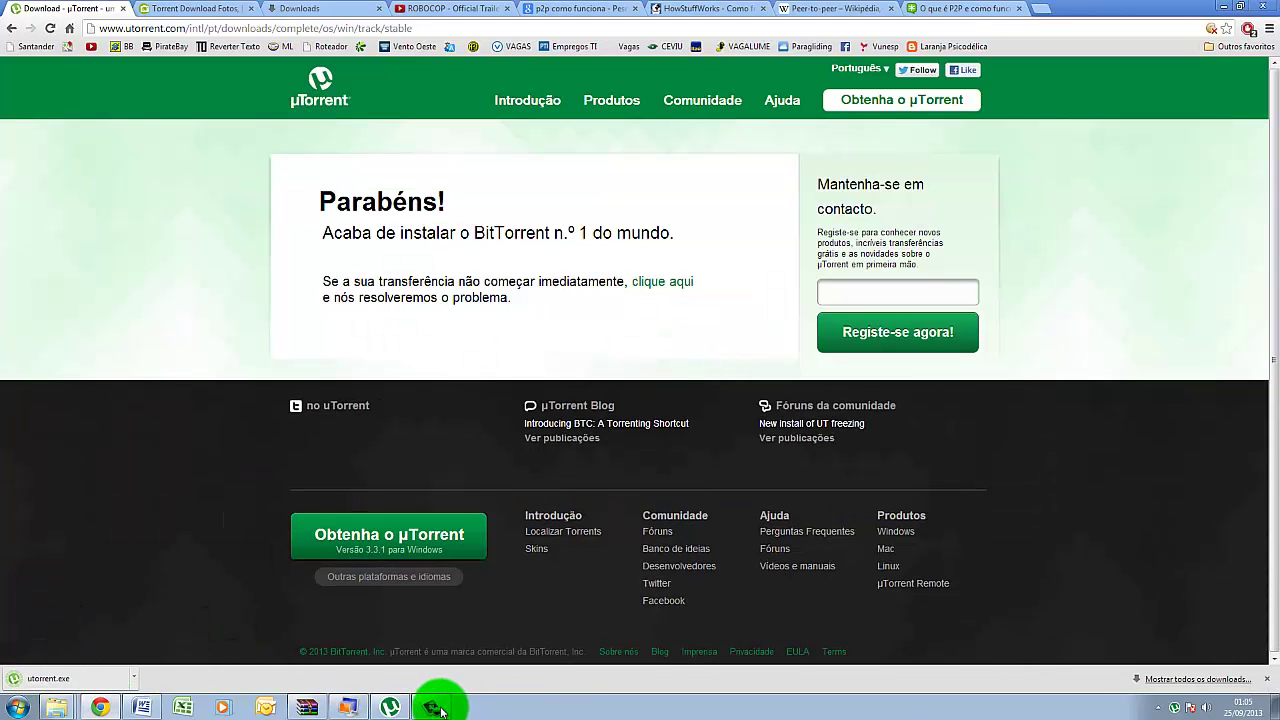
Step: Bring up the installed uTorrent, and switch to the Windows XP Mode virtual machine in full screen
{"action": "left_click", "coordinate": [390, 708]}
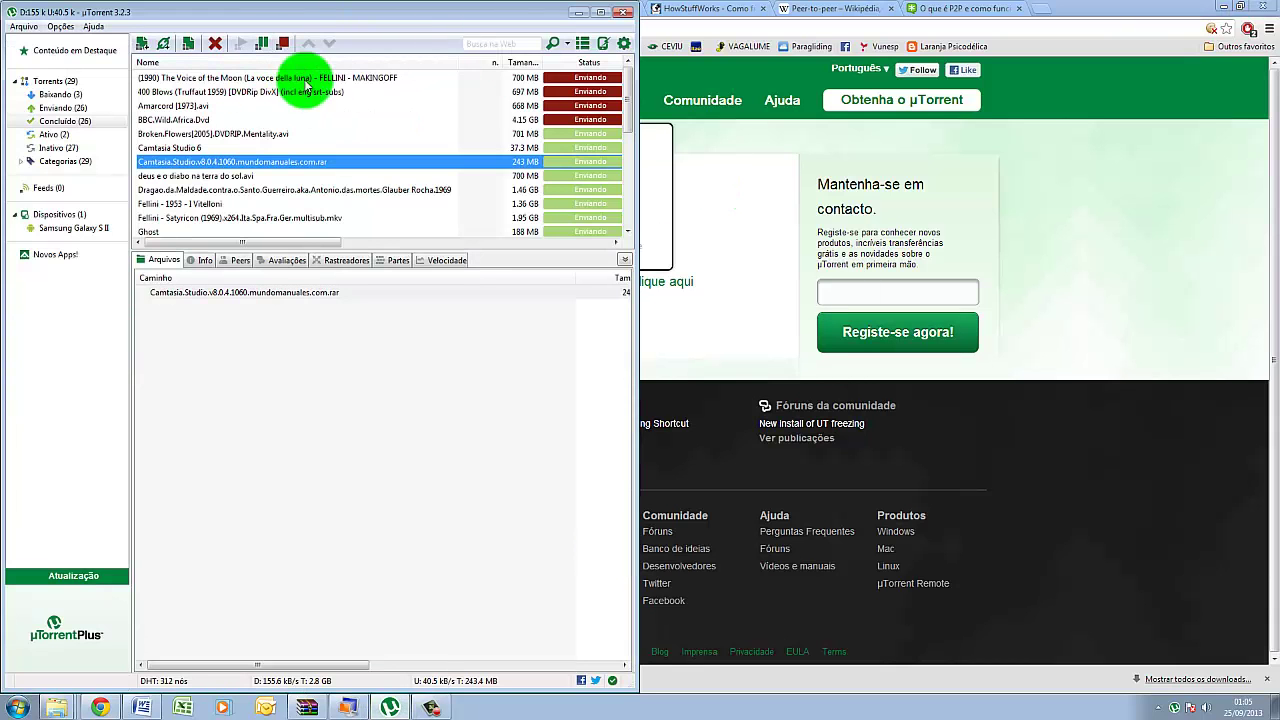
{"action": "left_click", "coordinate": [348, 708]}
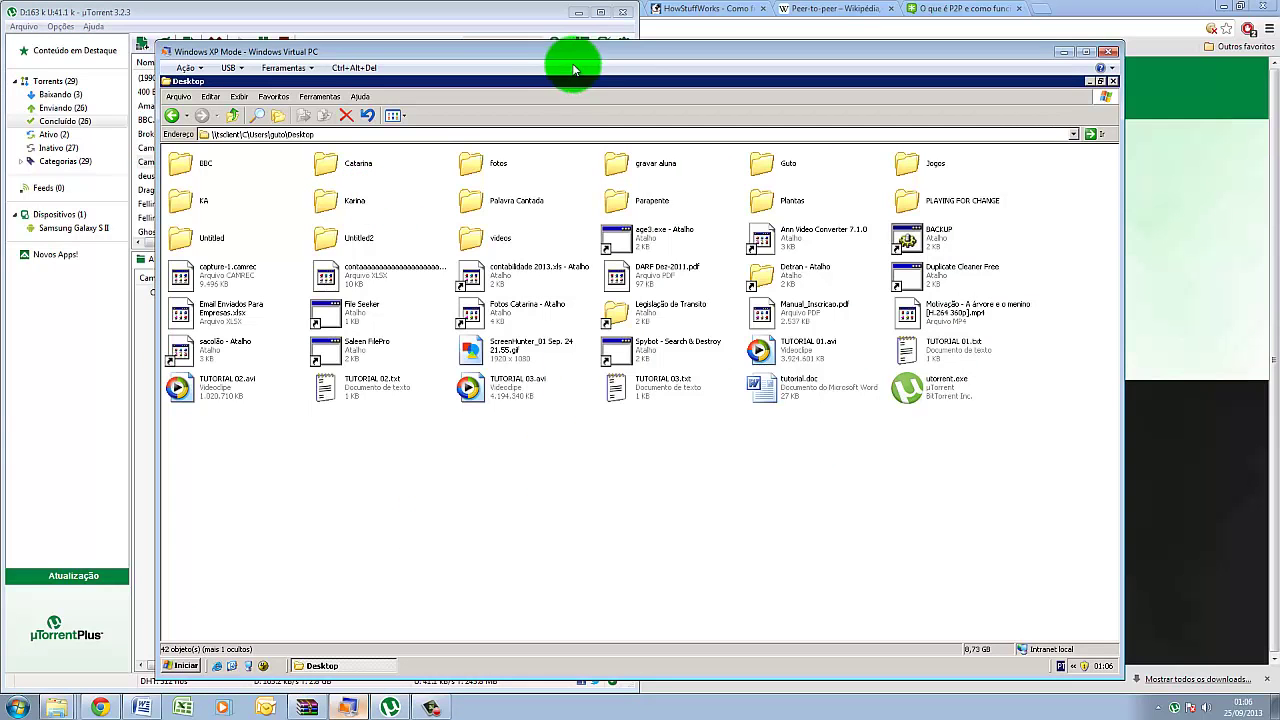
{"action": "left_click_drag", "start_coordinate": [580, 50], "coordinate": [582, 1]}
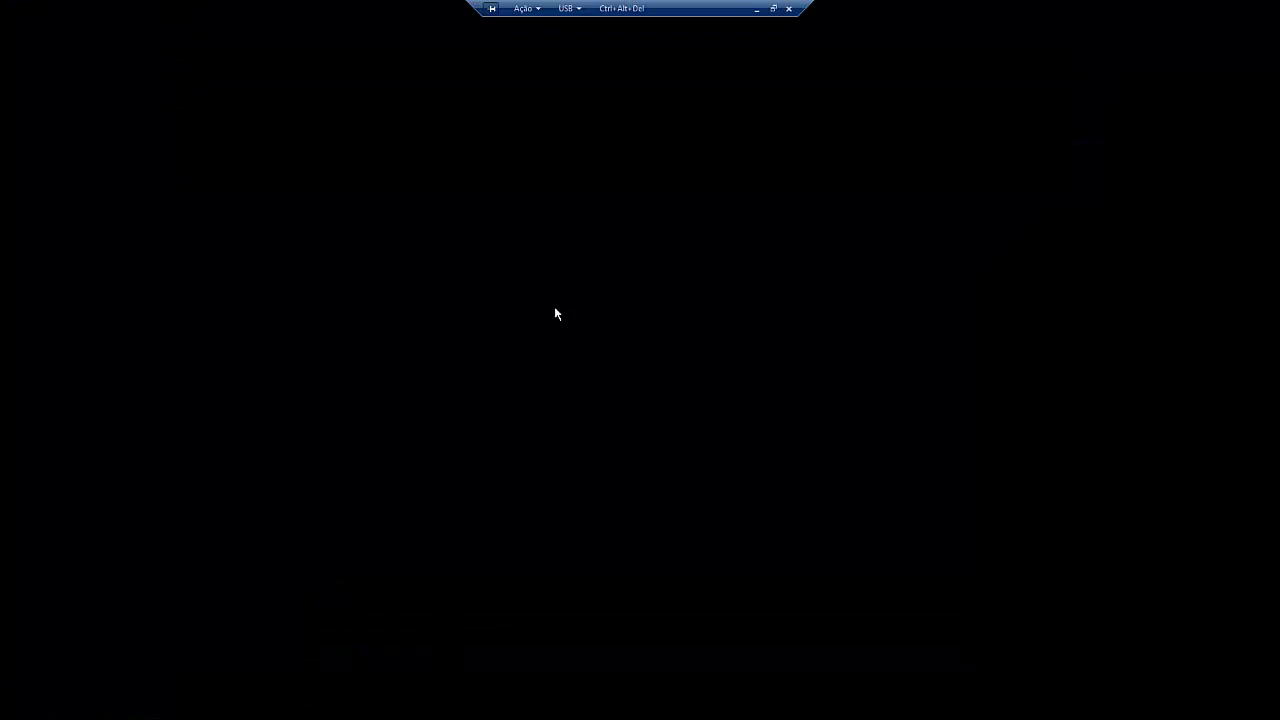
{"action": "left_click", "coordinate": [578, 337]}
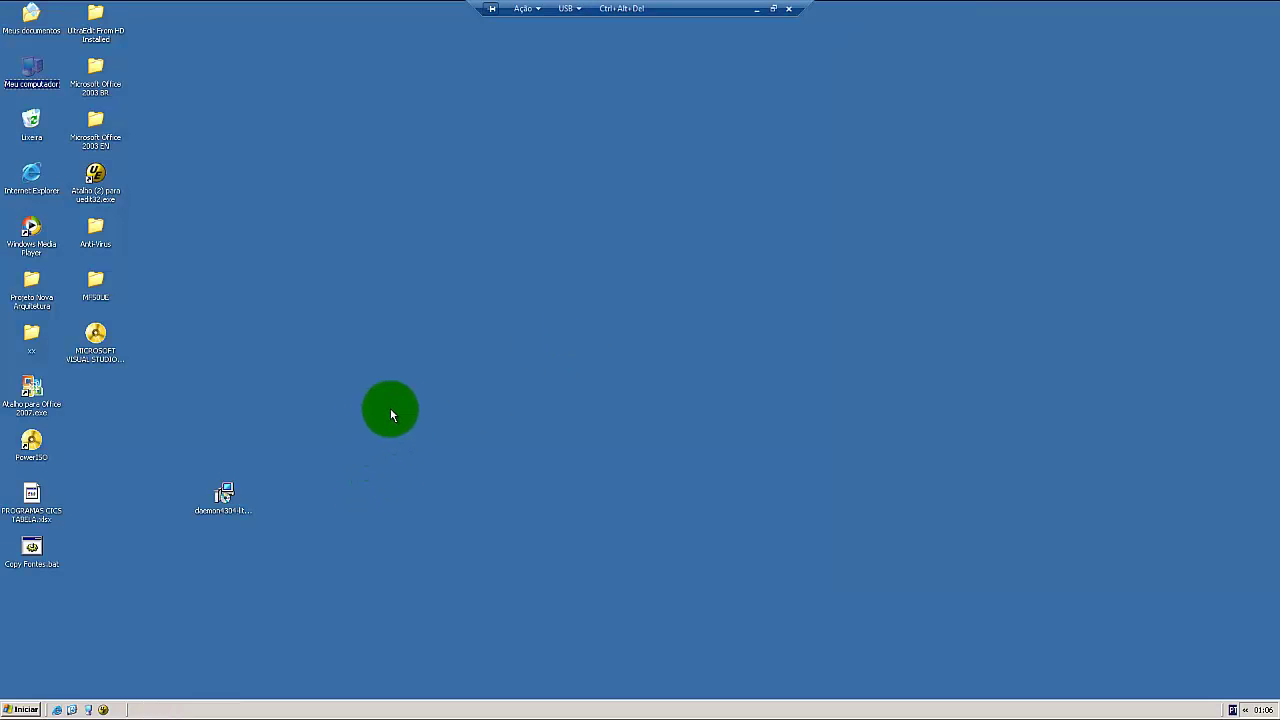
Step: Browse from My Computer through the host's C drive and Users folder to the user's Desktop folder
{"action": "left_click", "coordinate": [88, 710]}
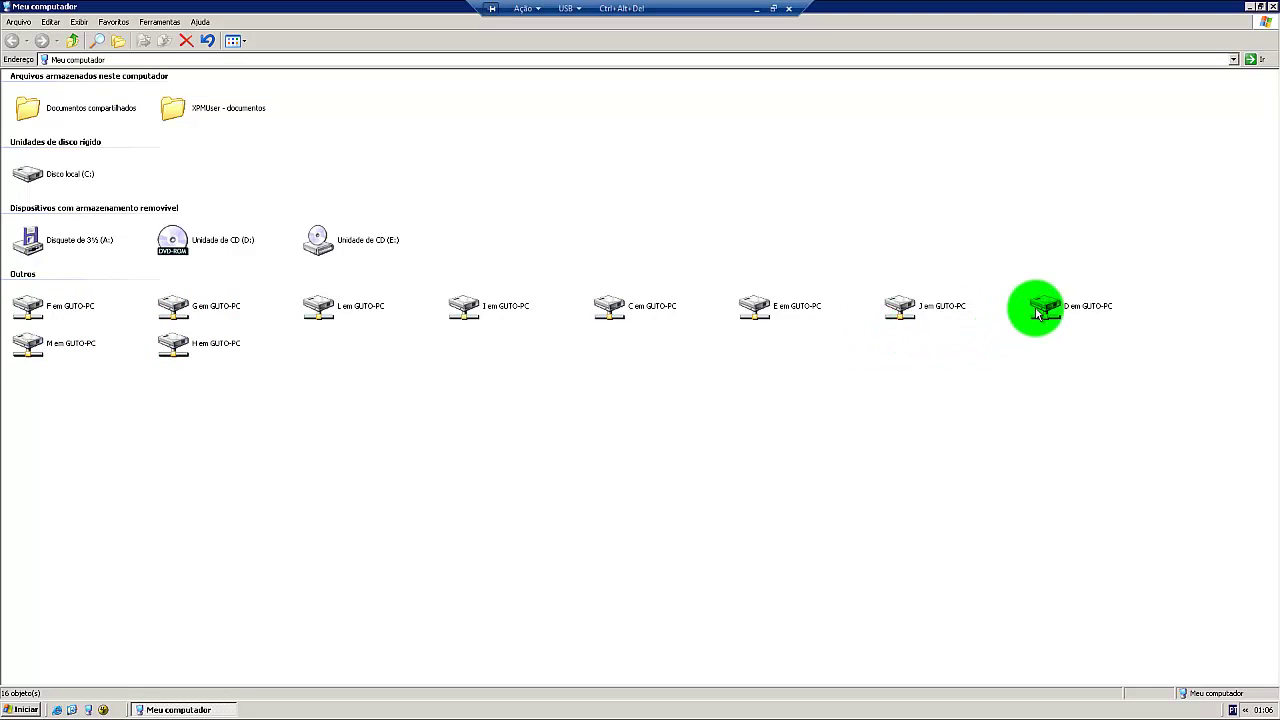
{"action": "double_click", "coordinate": [660, 305]}
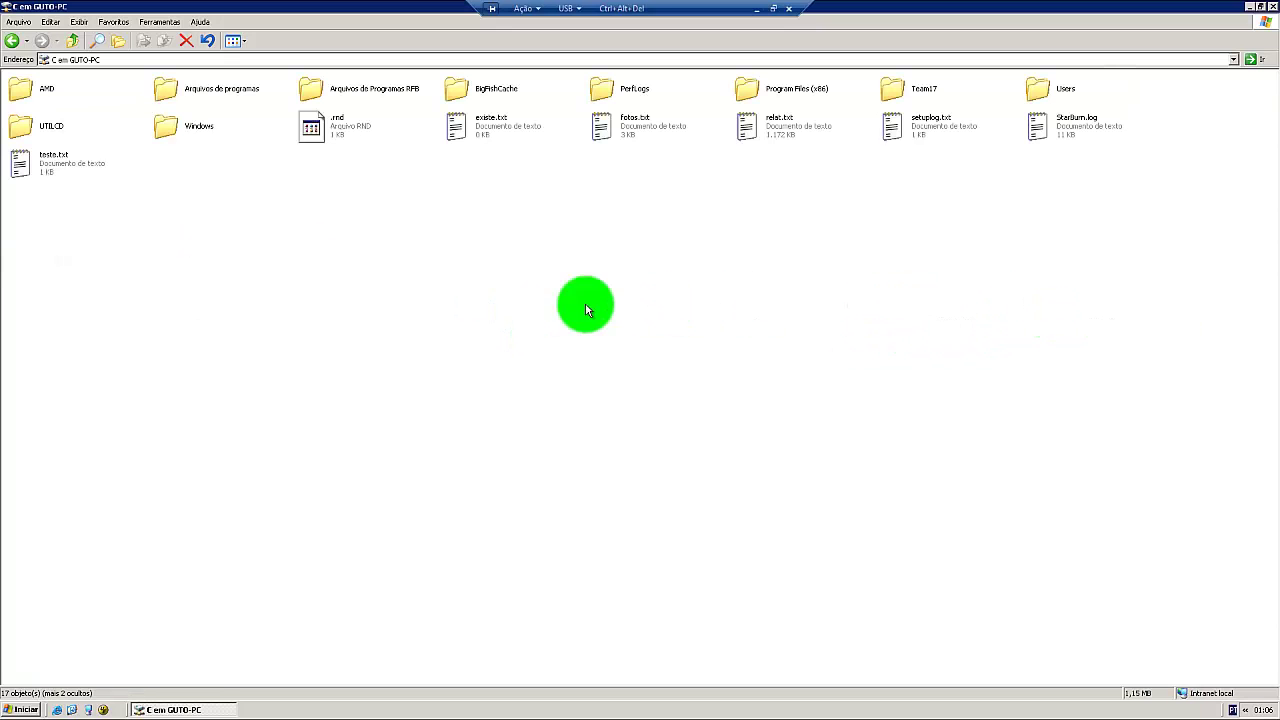
{"action": "double_click", "coordinate": [1038, 90]}
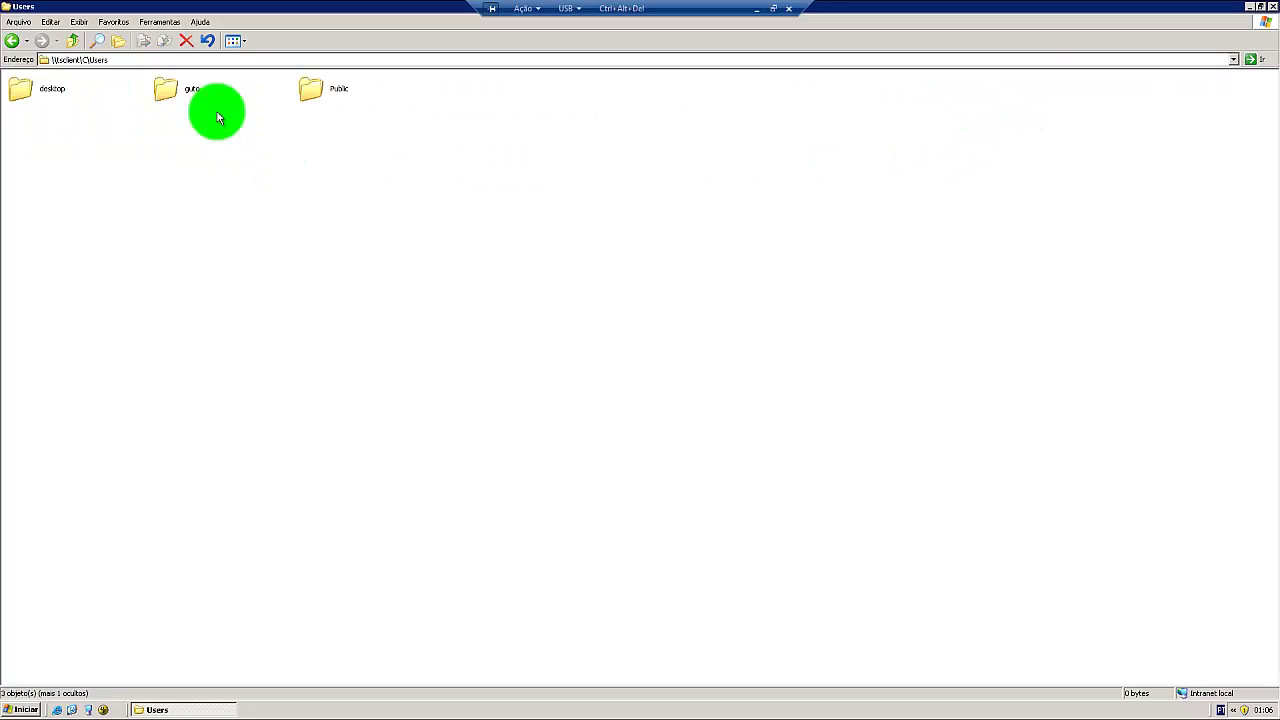
{"action": "double_click", "coordinate": [184, 91]}
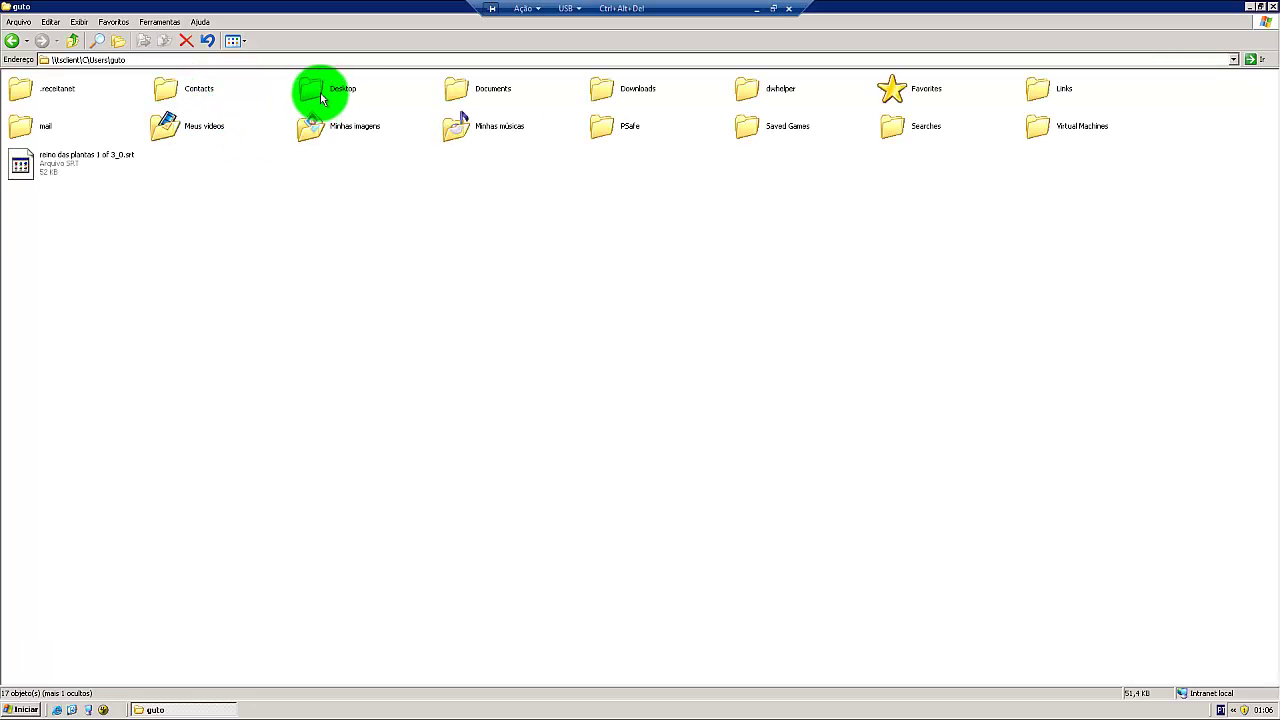
{"action": "double_click", "coordinate": [316, 91]}
Step: Run utorrent.exe from the Desktop folder, allow it to execute, and accept Portuguese (Brazil) as the installation language
{"action": "left_click", "coordinate": [215, 277]}
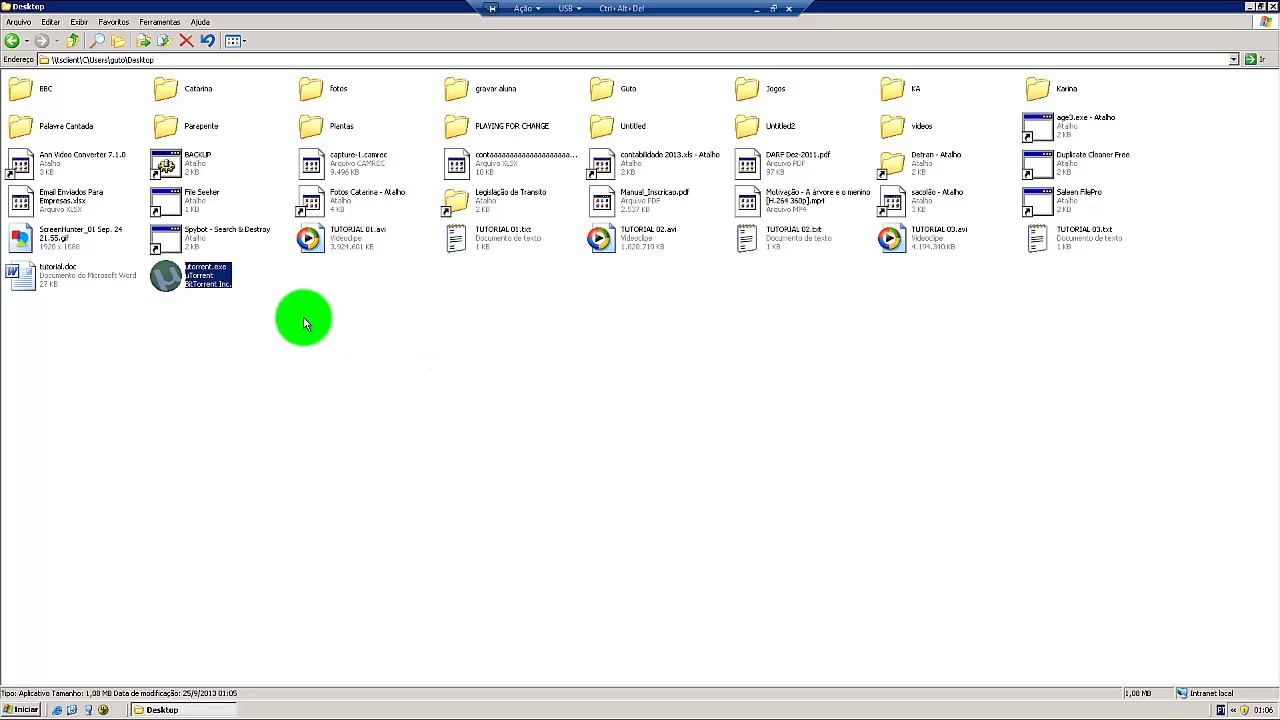
{"action": "double_click", "coordinate": [218, 277]}
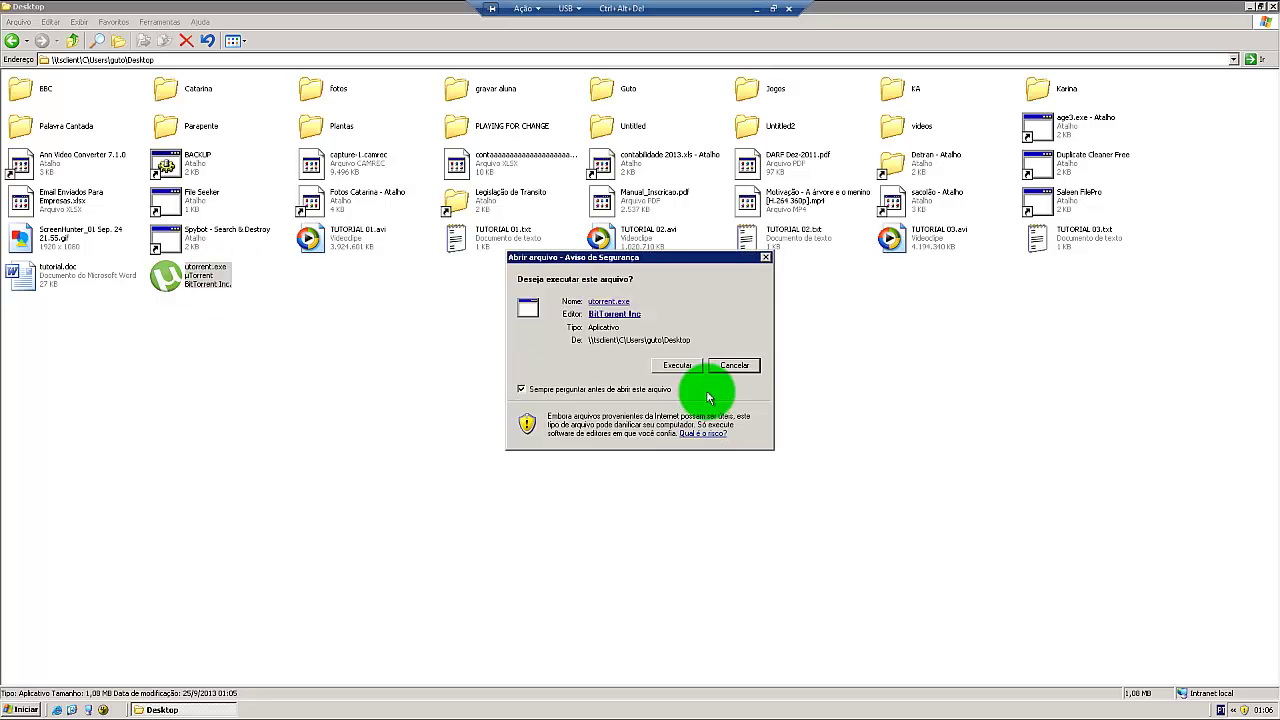
{"action": "left_click", "coordinate": [685, 367]}
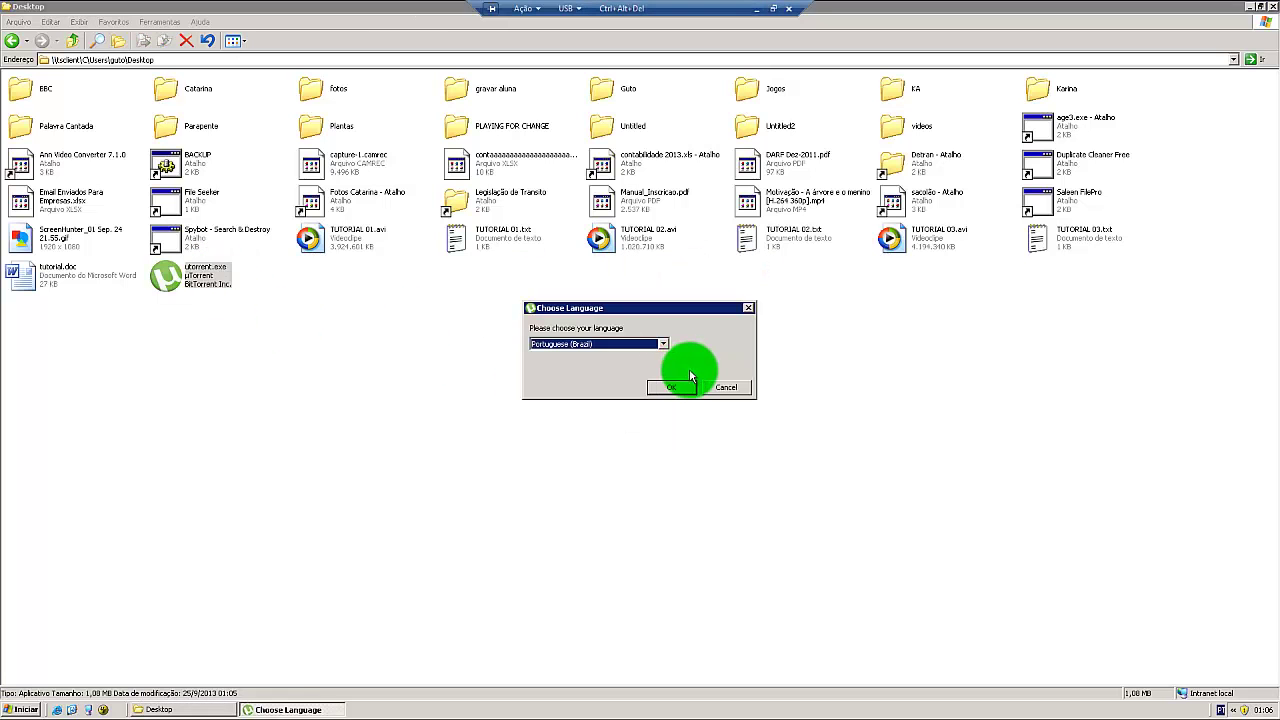
{"action": "left_click", "coordinate": [676, 392]}
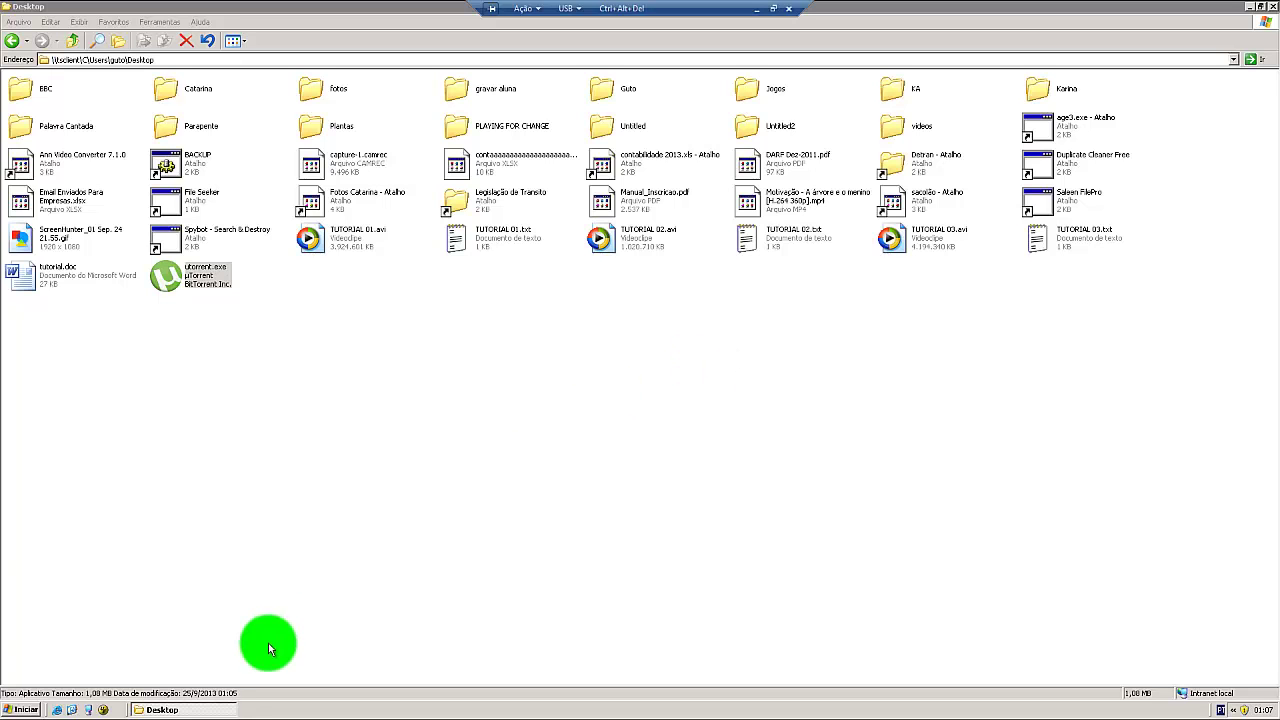
Step: Reveal the µTorrent installation wizard, return the virtual machine to a window, and proceed through the license agreement by accepting it
{"action": "left_click", "coordinate": [1259, 10]}
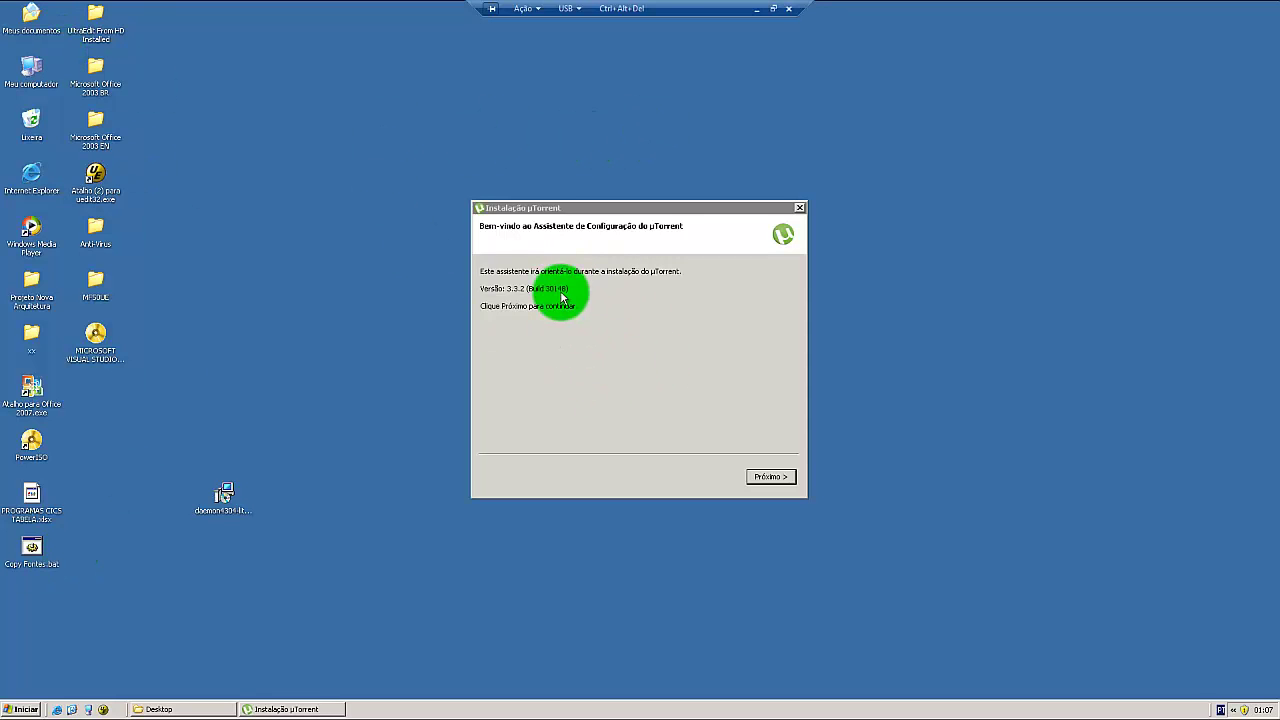
{"action": "left_click", "coordinate": [772, 9]}
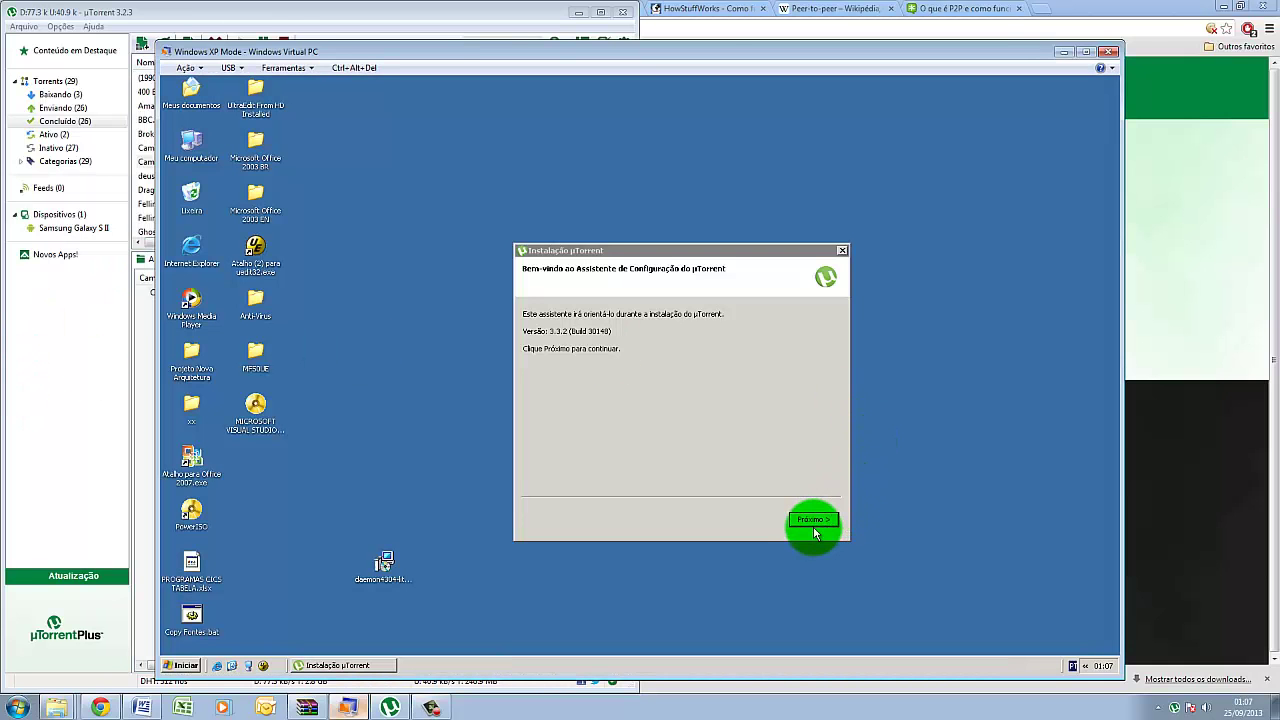
{"action": "left_click", "coordinate": [810, 520]}
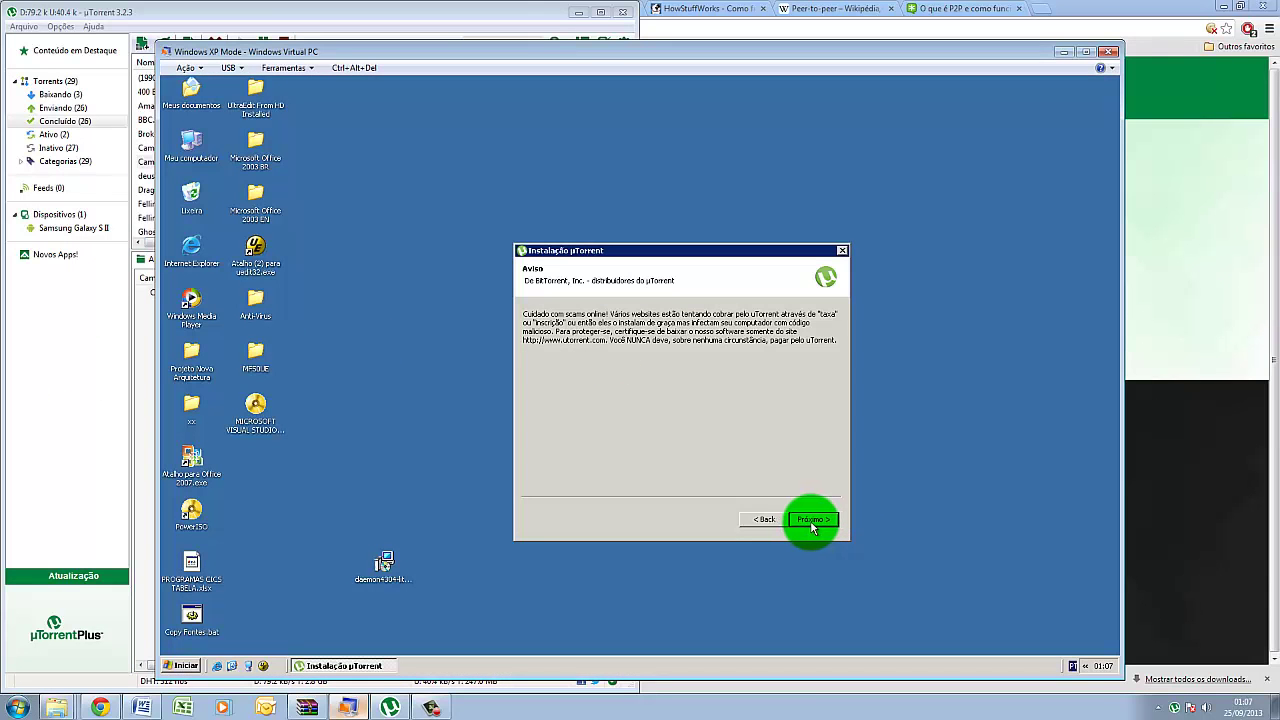
{"action": "left_click", "coordinate": [813, 520]}
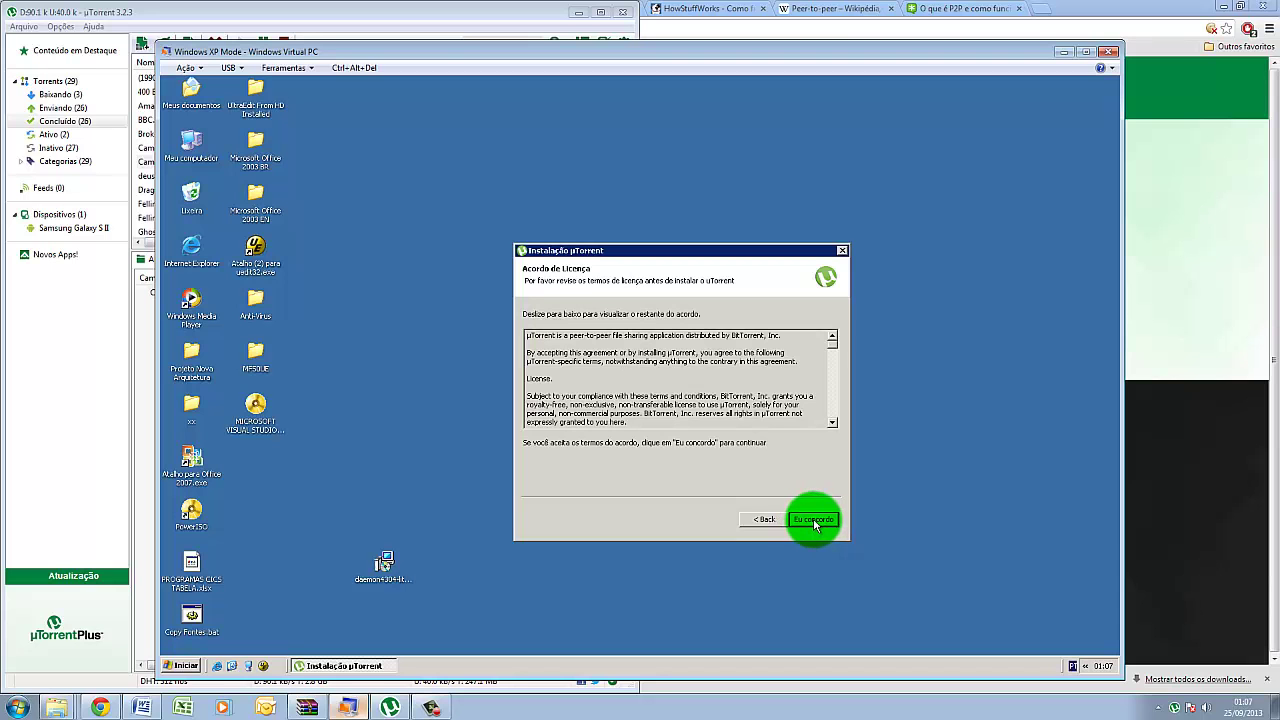
{"action": "left_click", "coordinate": [814, 521]}
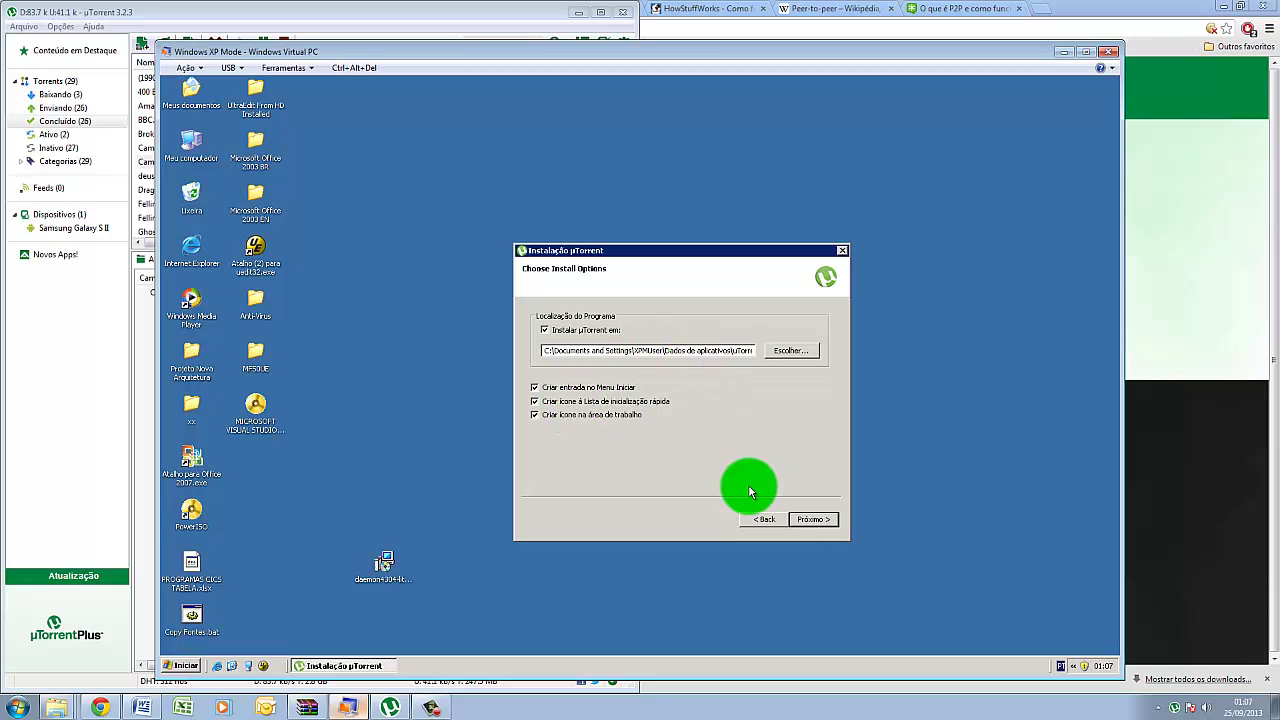
Step: Accept the default install location, shortcuts, firewall exception and Windows startup options, and exclude the Toolbar from the custom installation
{"action": "left_click", "coordinate": [812, 520]}
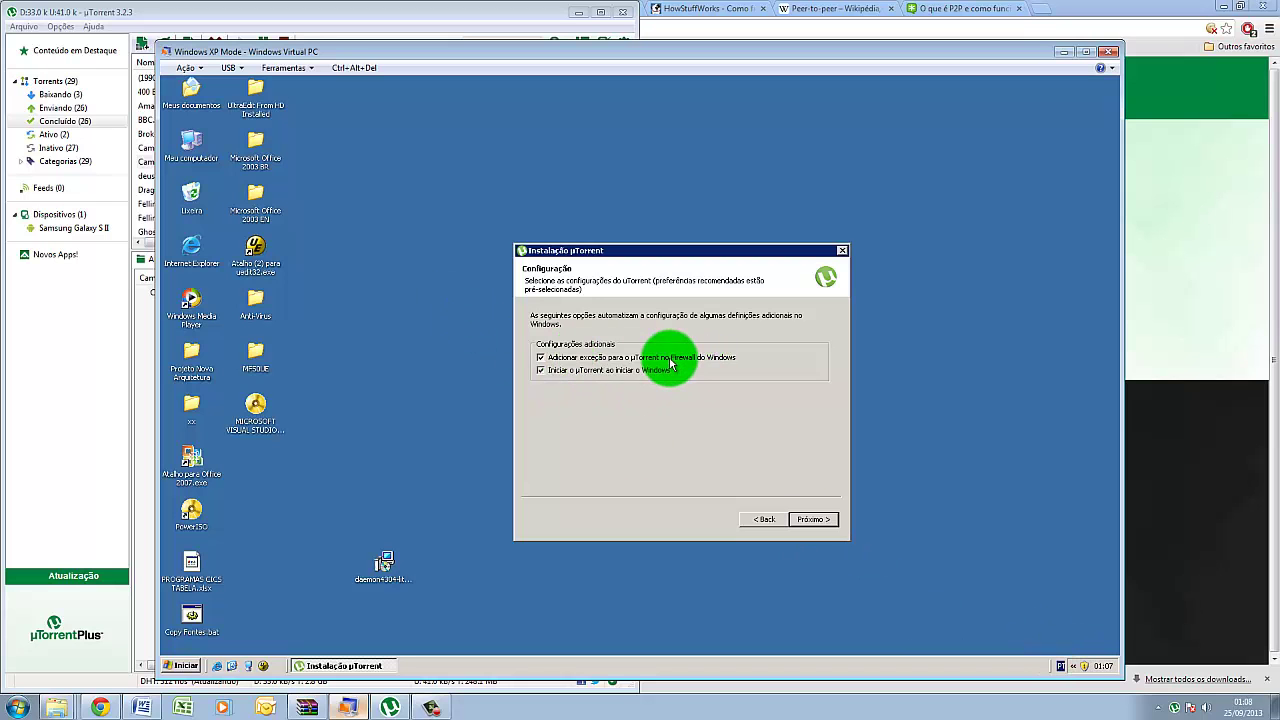
{"action": "left_click", "coordinate": [815, 520]}
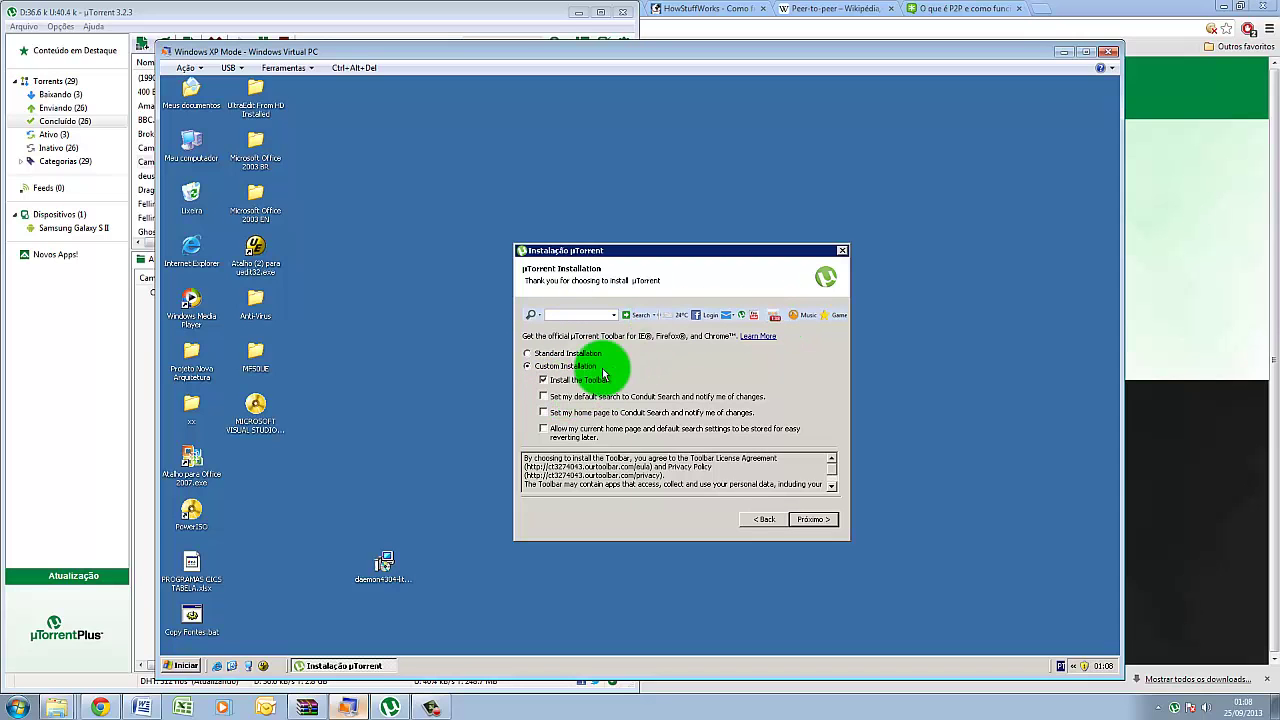
{"action": "left_click", "coordinate": [543, 381]}
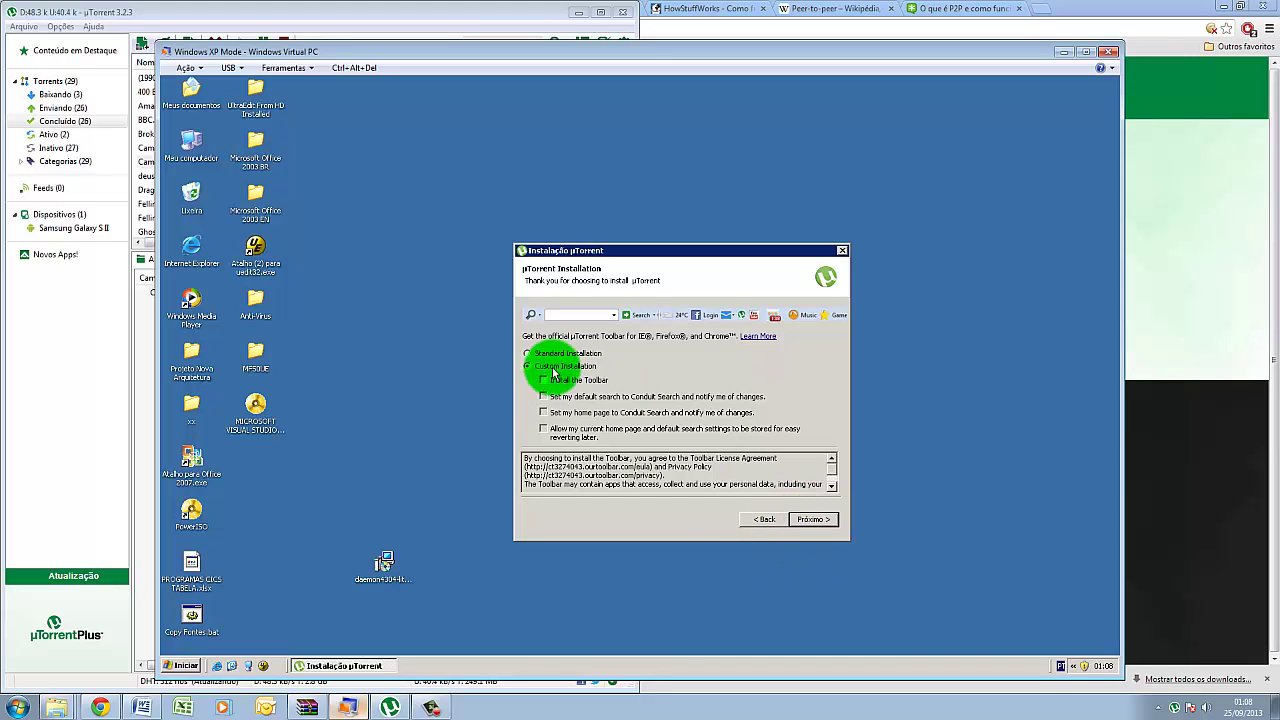
Step: Continue past the custom installation options, reject the Hao123 offer and finish the µTorrent installation
{"action": "left_click", "coordinate": [816, 520]}
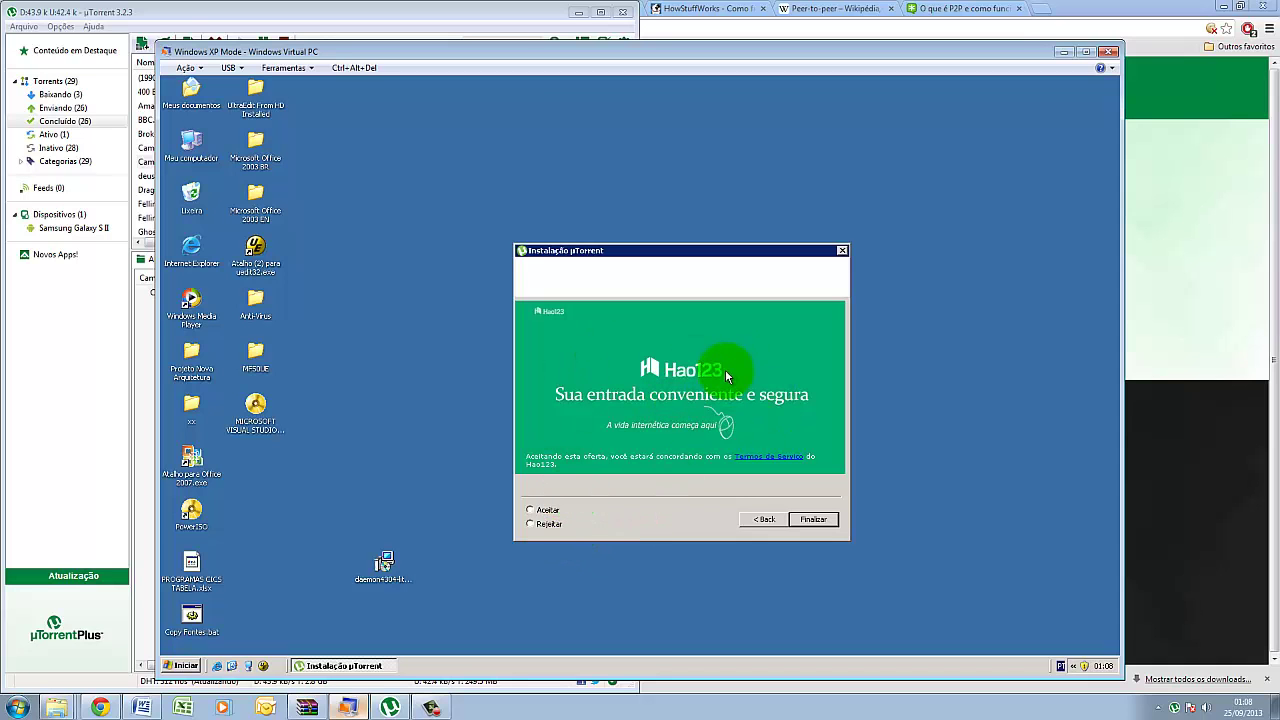
{"action": "left_click", "coordinate": [547, 525]}
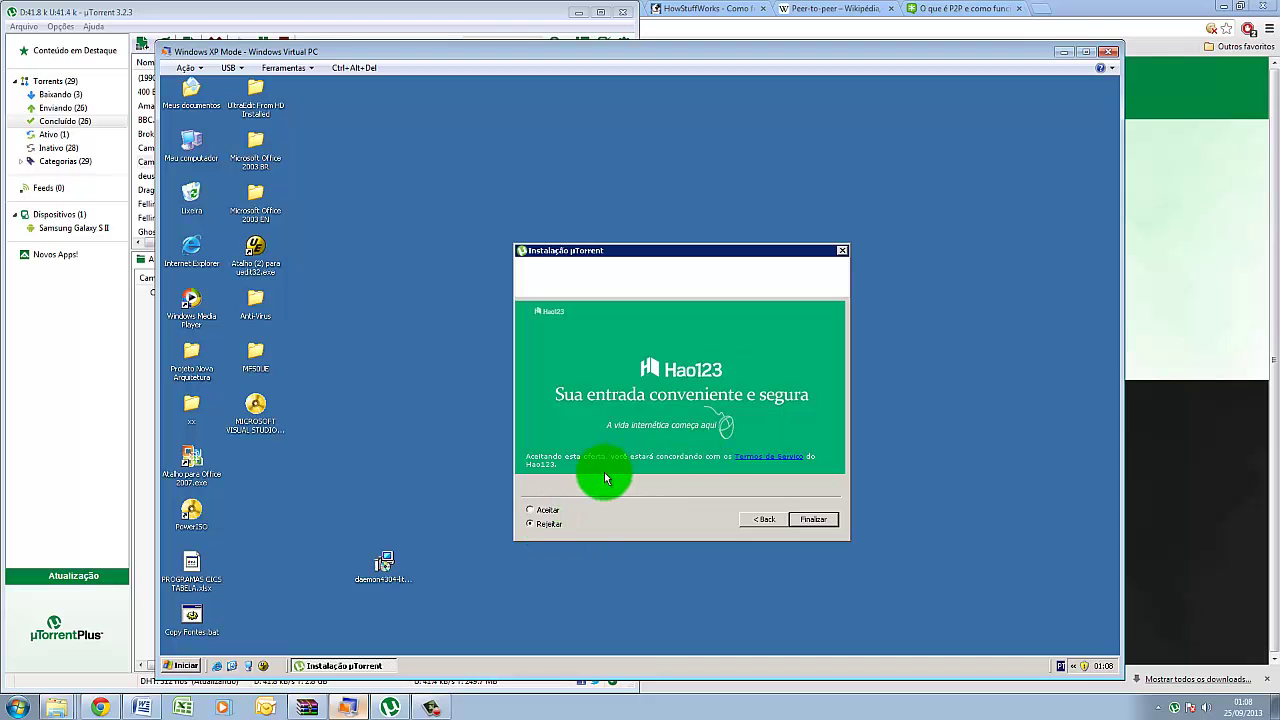
{"action": "left_click", "coordinate": [812, 519]}
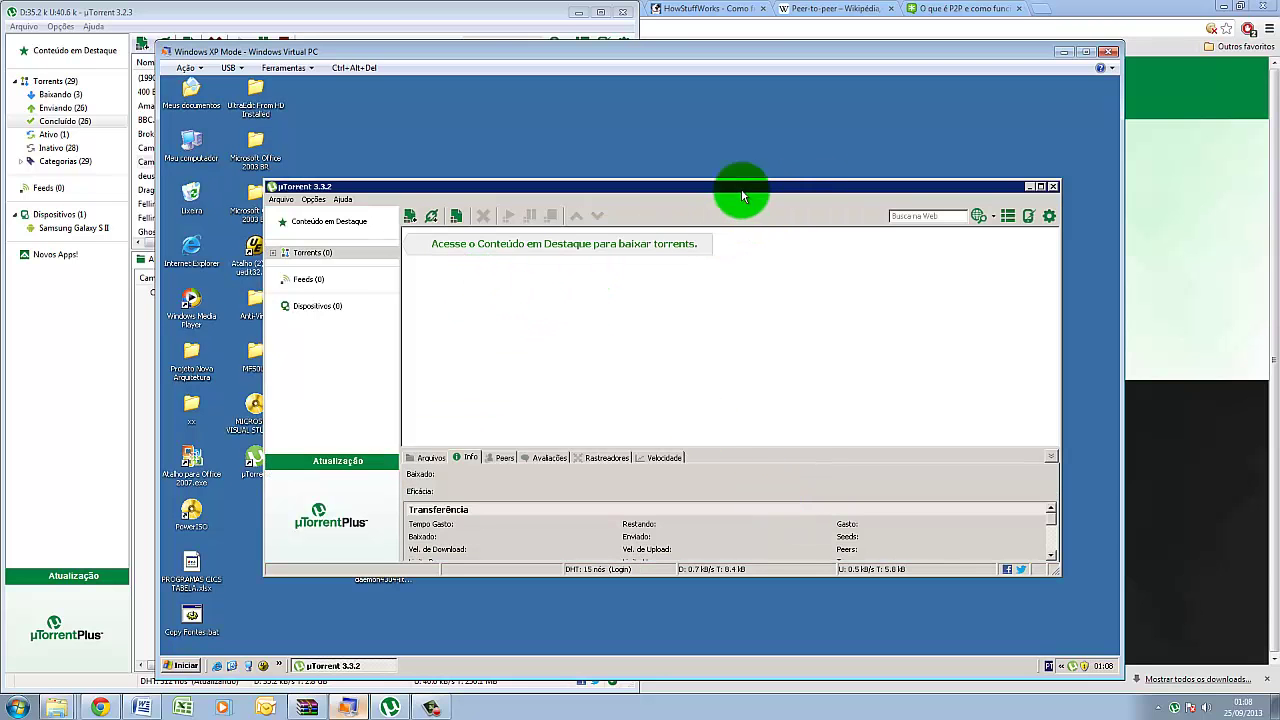
Step: Maximize the new µTorrent window, expand the Torrents list and look through its Baixando, Enviando, Concluído and Ativo categories
{"action": "double_click", "coordinate": [937, 188]}
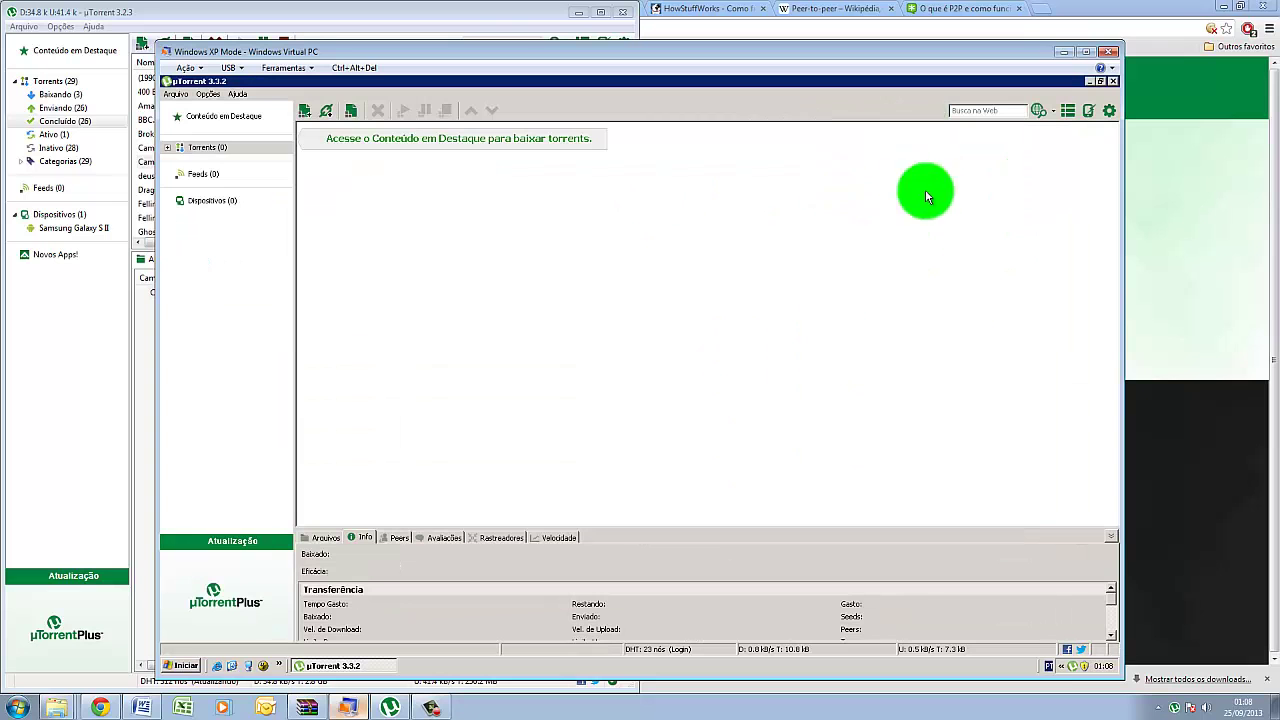
{"action": "left_click", "coordinate": [170, 151]}
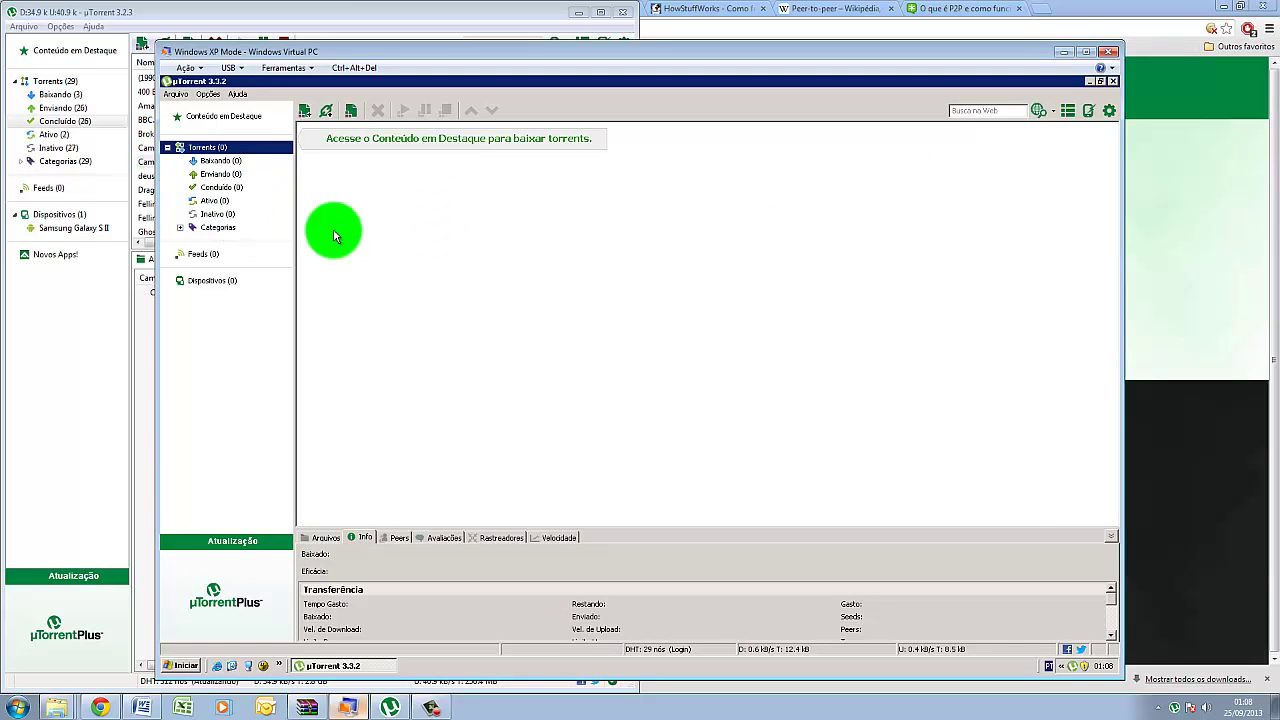
{"action": "left_click", "coordinate": [222, 161]}
{"action": "left_click", "coordinate": [234, 175]}
{"action": "left_click", "coordinate": [240, 188]}
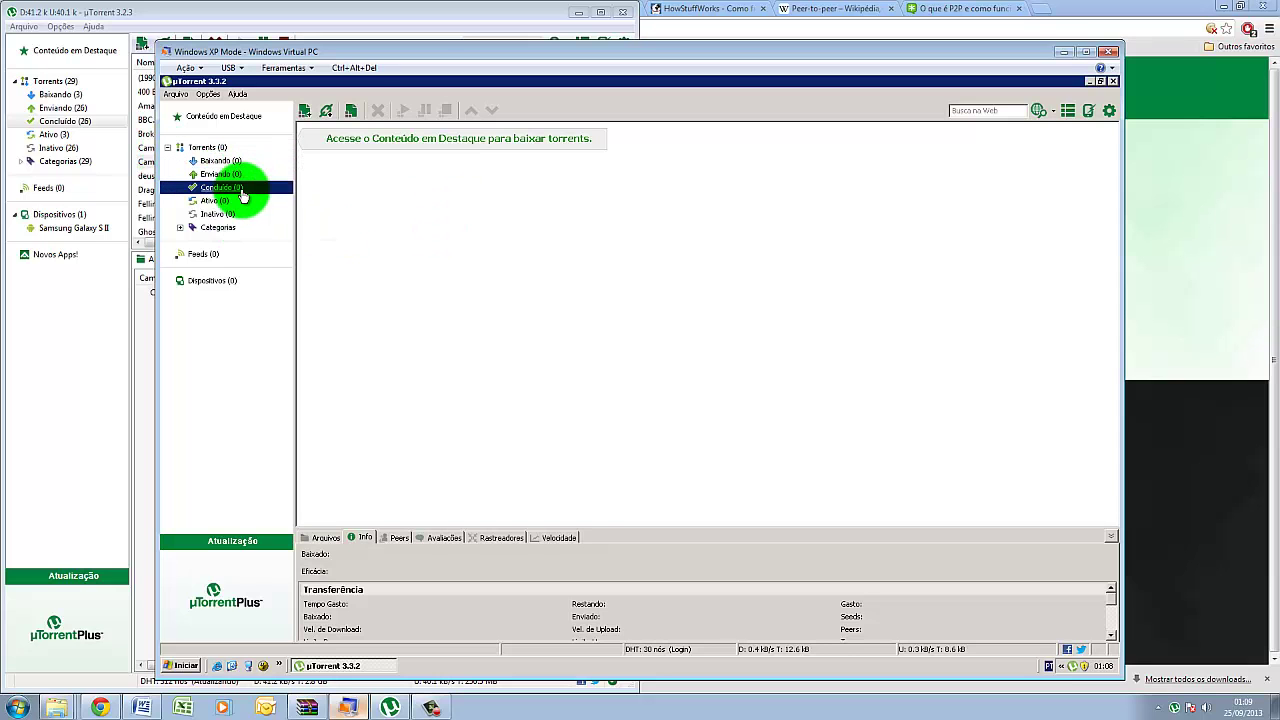
{"action": "left_click", "coordinate": [222, 201]}
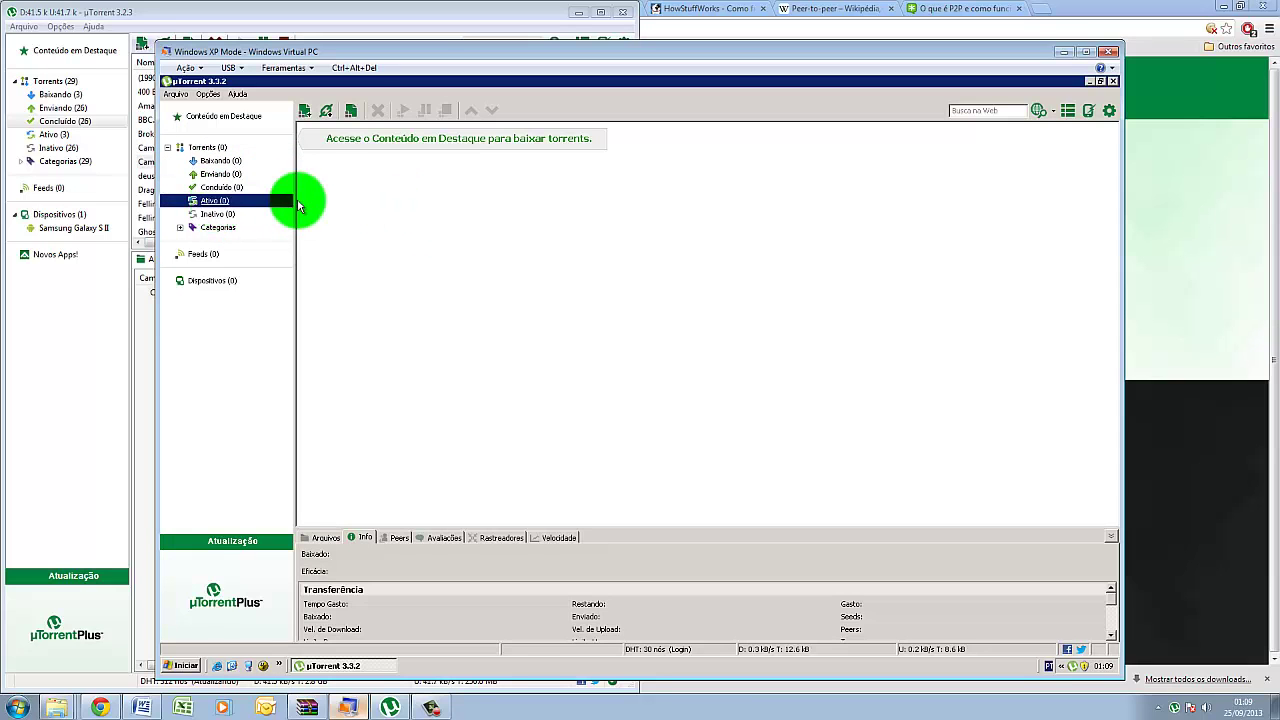
{"action": "left_click", "coordinate": [1101, 82]}
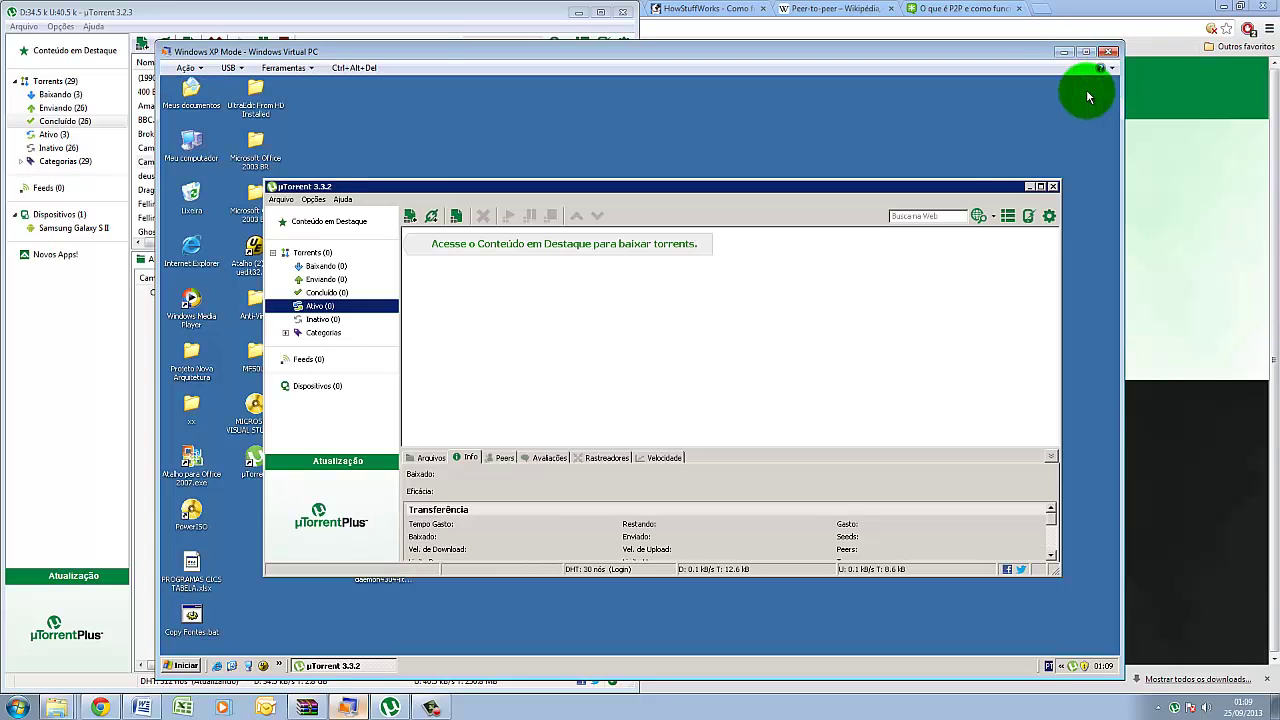
{"action": "left_click", "coordinate": [1041, 188]}
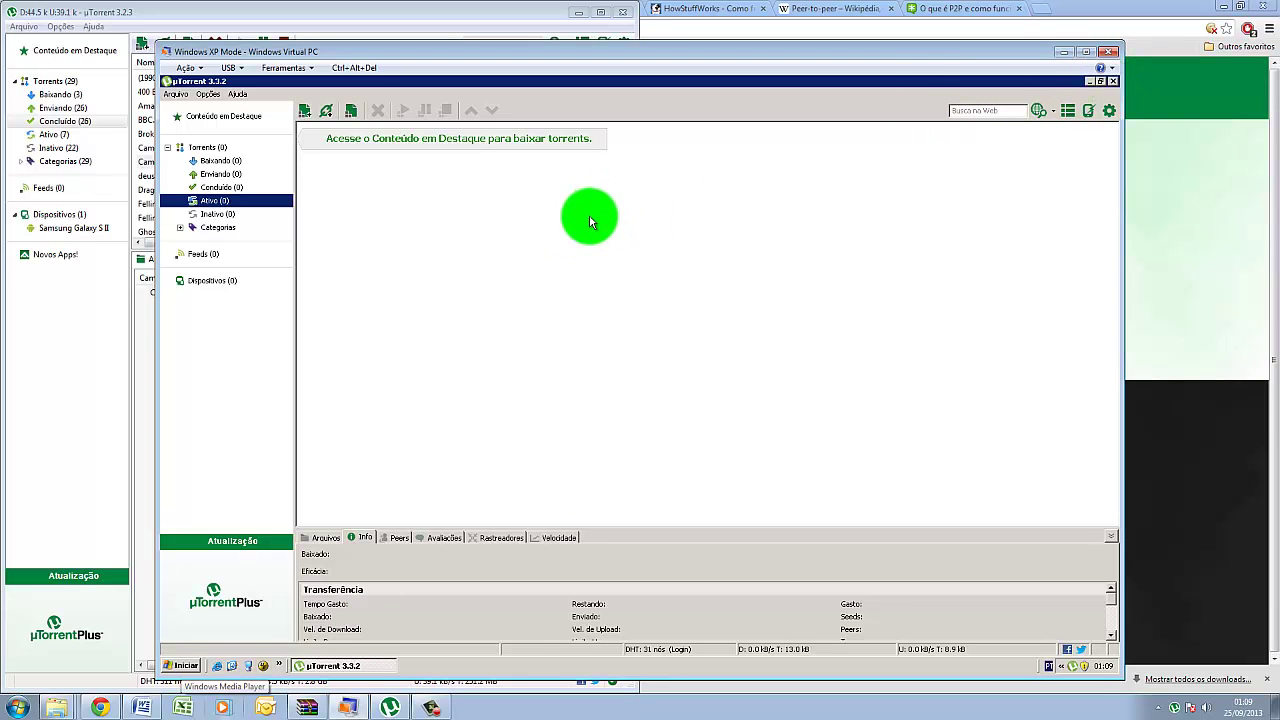
{"action": "left_click", "coordinate": [218, 666]}
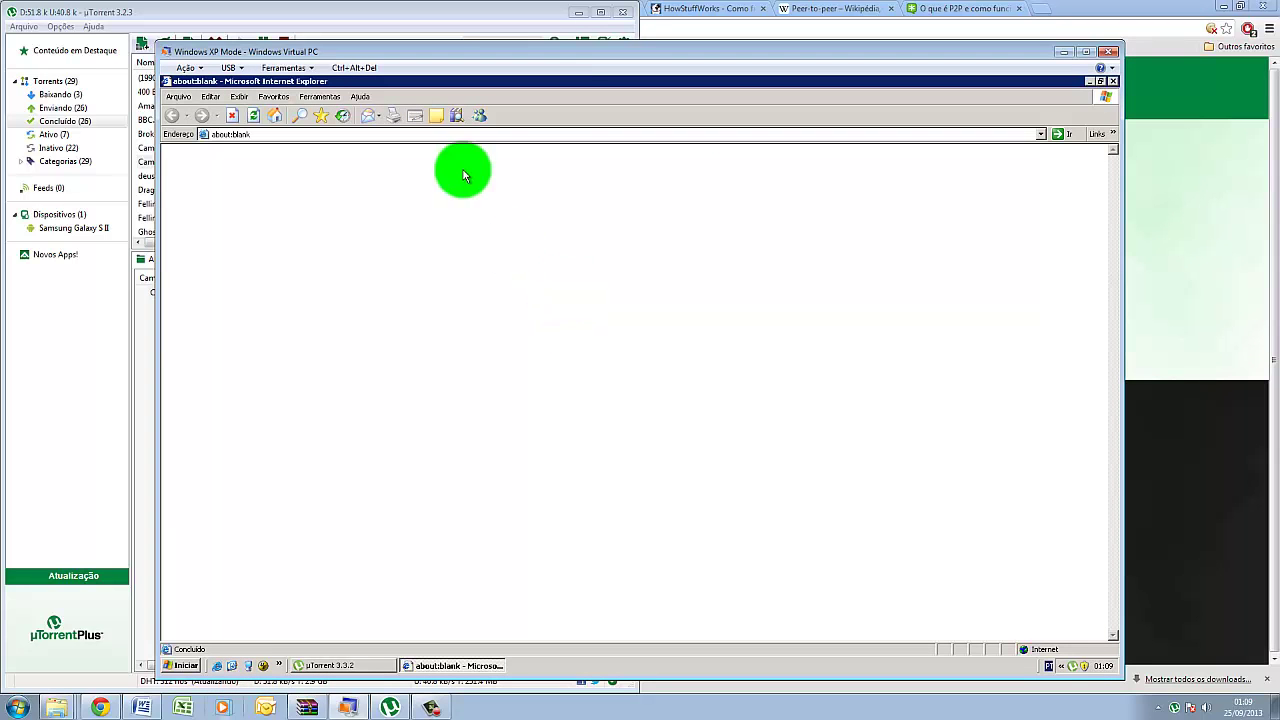
{"action": "left_click", "coordinate": [479, 134]}
{"action": "type", "text": "www."}
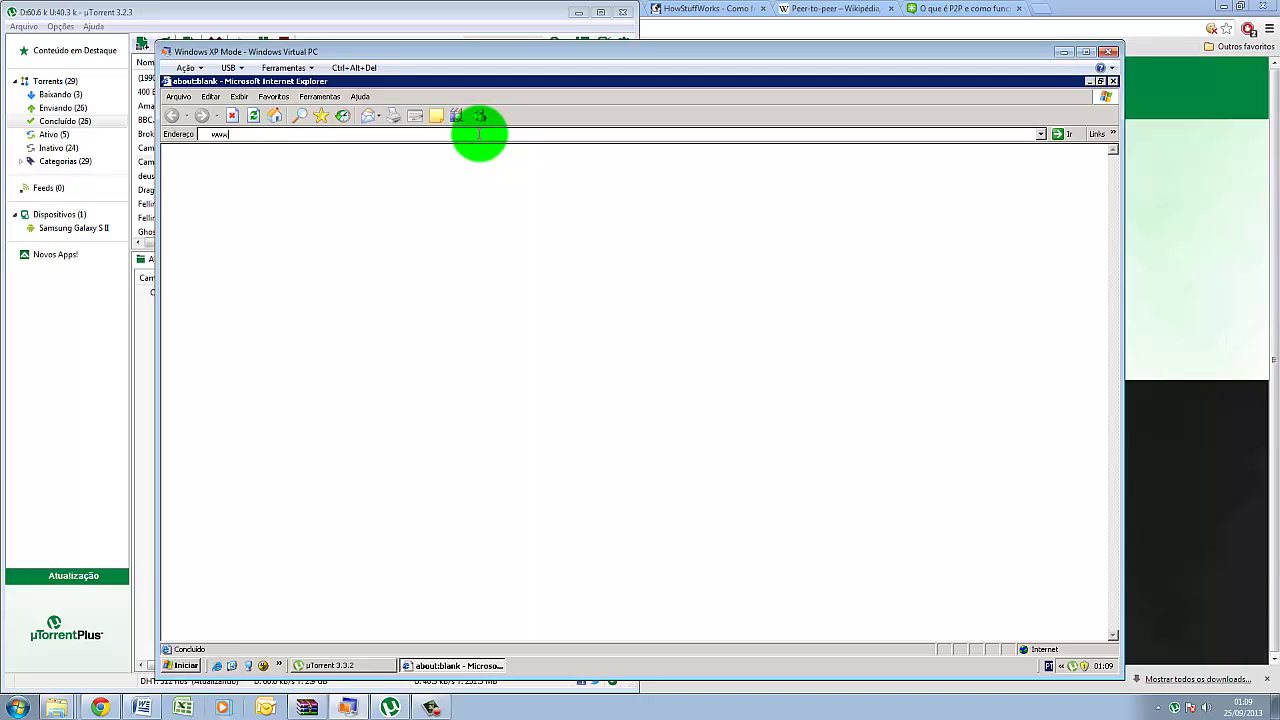
{"action": "type", "text": "google.com.br"}
{"action": "key", "text": "Return"}
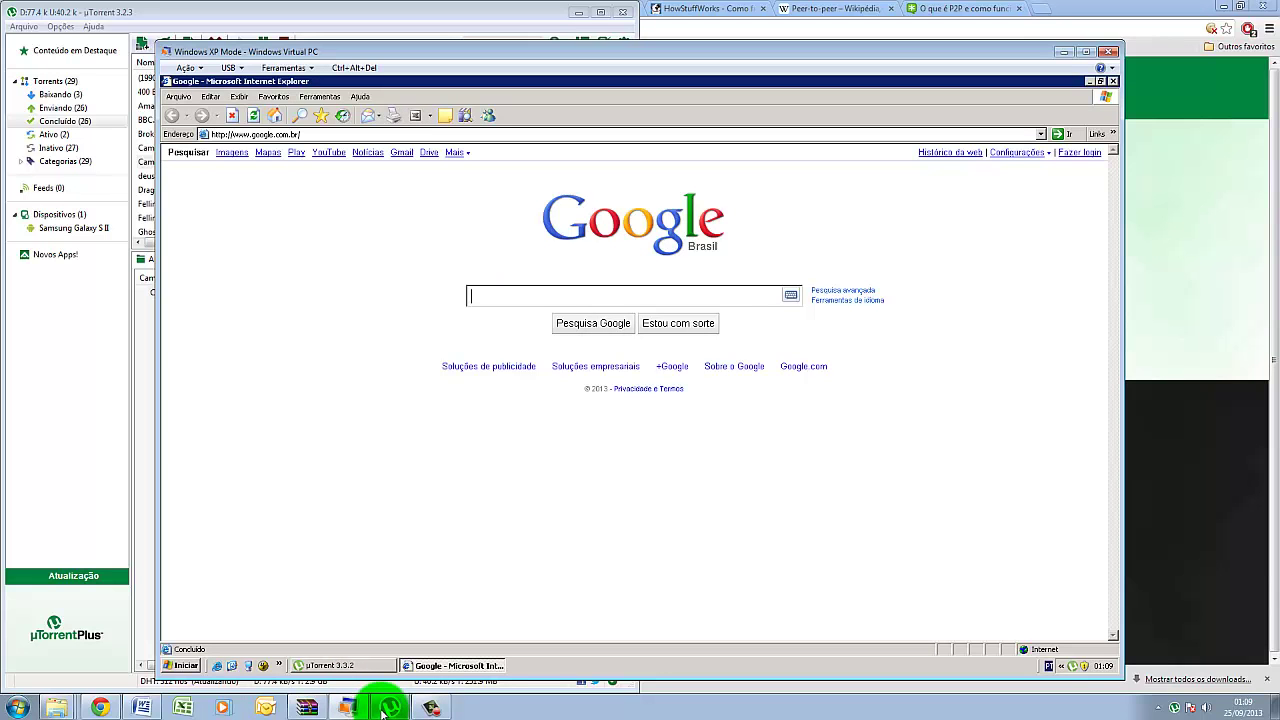
Step: Switch to the Word outline and highlight the section 2 heading about downloading and using the .torrent file
{"action": "left_click", "coordinate": [143, 707]}
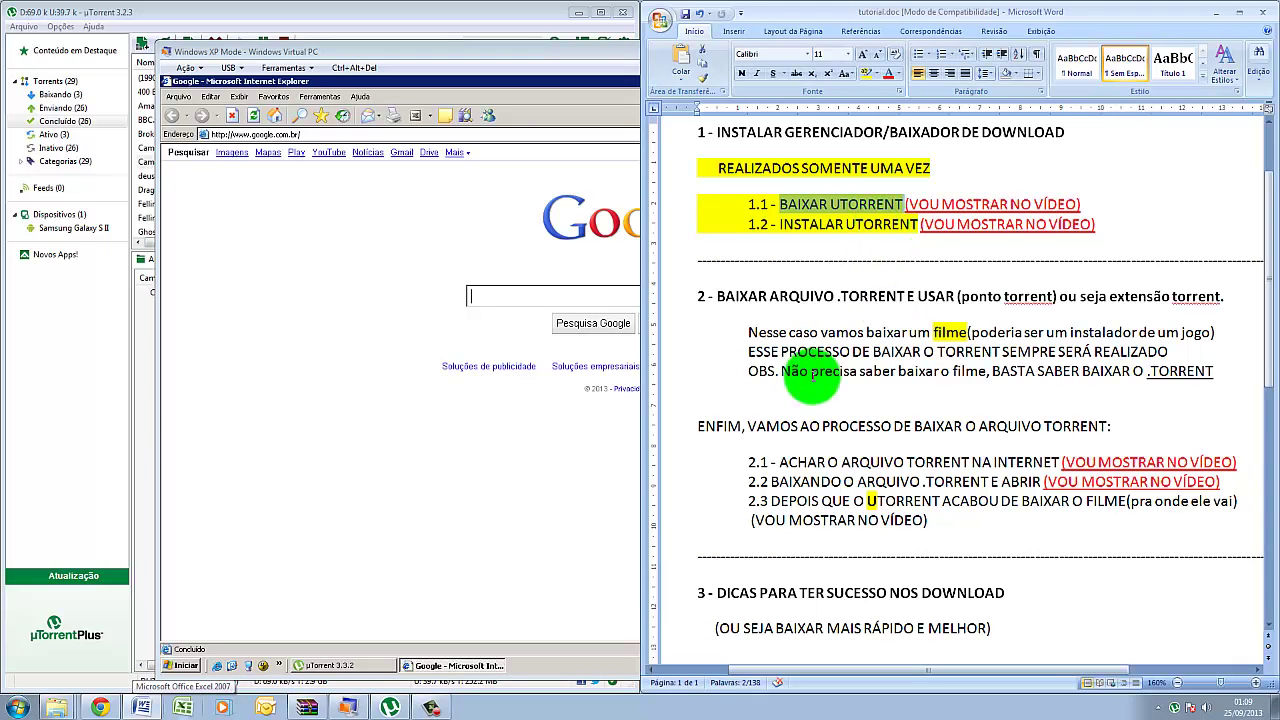
{"action": "left_click", "coordinate": [719, 296]}
{"action": "left_click_drag", "start_coordinate": [771, 296], "coordinate": [945, 288]}
{"action": "left_click", "coordinate": [917, 296]}
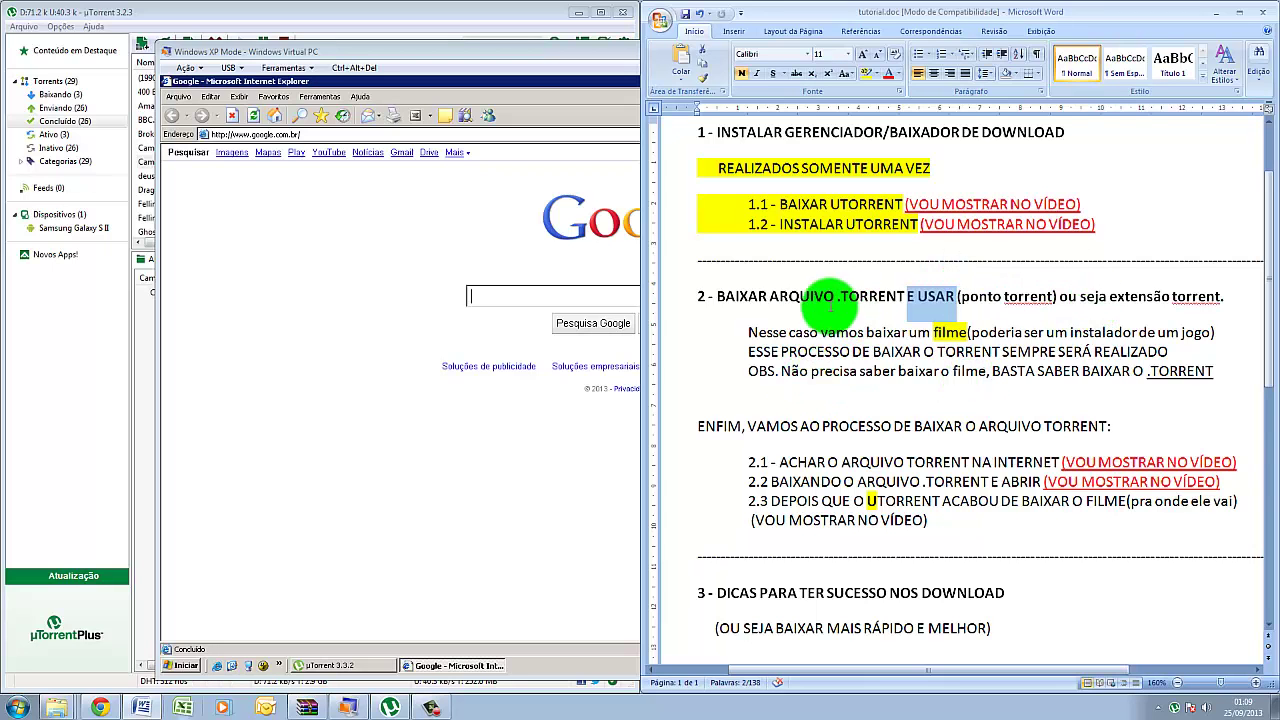
{"action": "left_click_drag", "start_coordinate": [718, 297], "coordinate": [883, 285]}
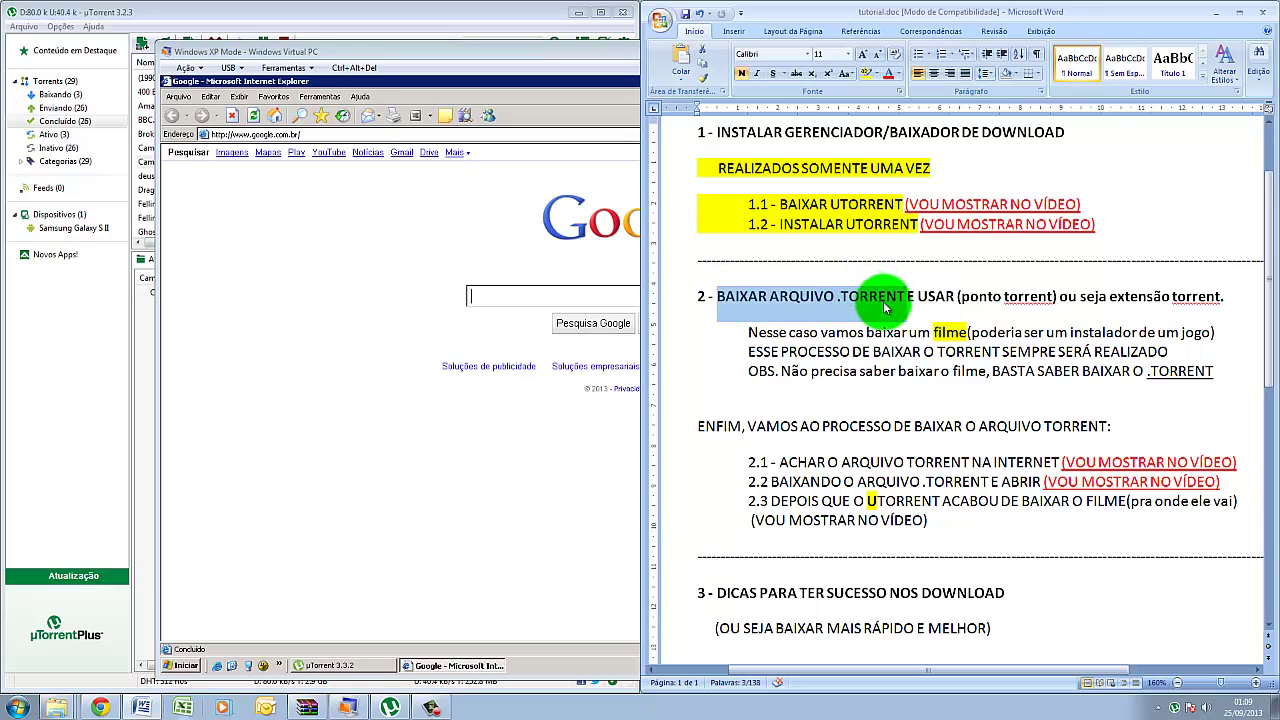
{"action": "left_click", "coordinate": [945, 300]}
{"action": "left_click_drag", "start_coordinate": [939, 315], "coordinate": [960, 332]}
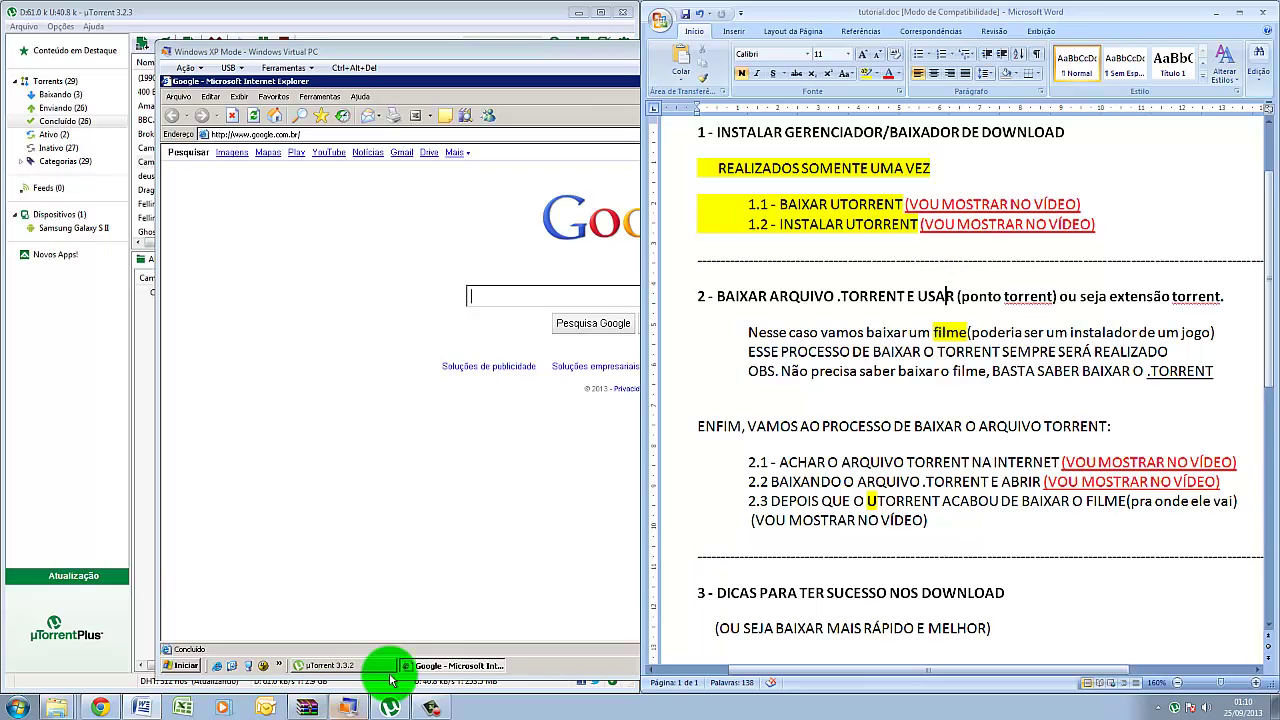
Step: From the host desktop, open the Detran shortcut and its Conteudo folder, view Esquema de Estudo.xlsx, and close the workbook
{"action": "key", "text": "super+d"}
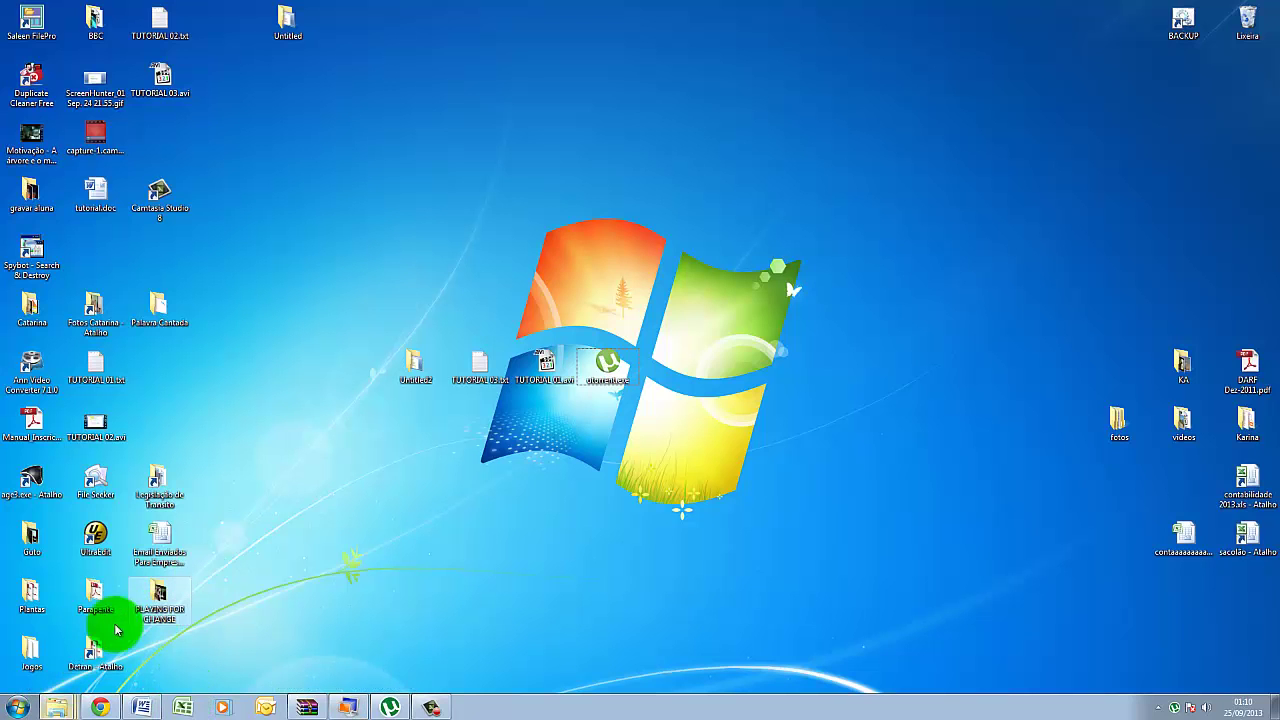
{"action": "double_click", "coordinate": [88, 648]}
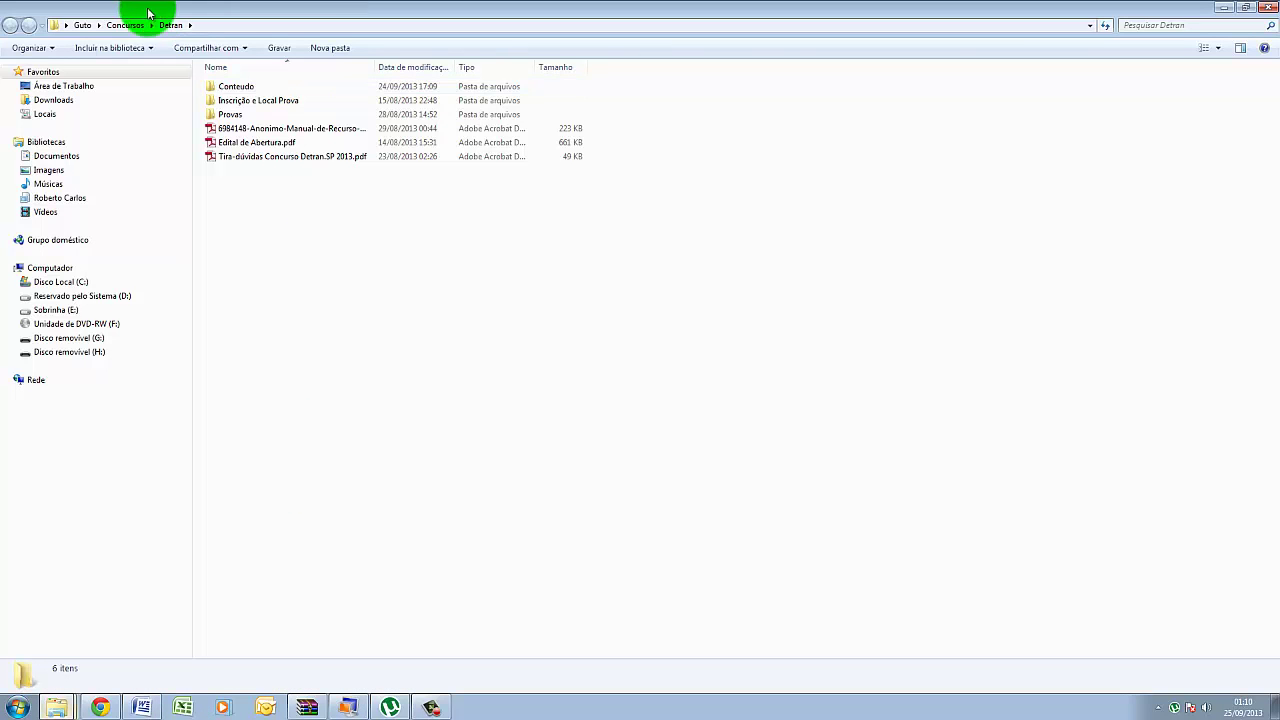
{"action": "double_click", "coordinate": [250, 90]}
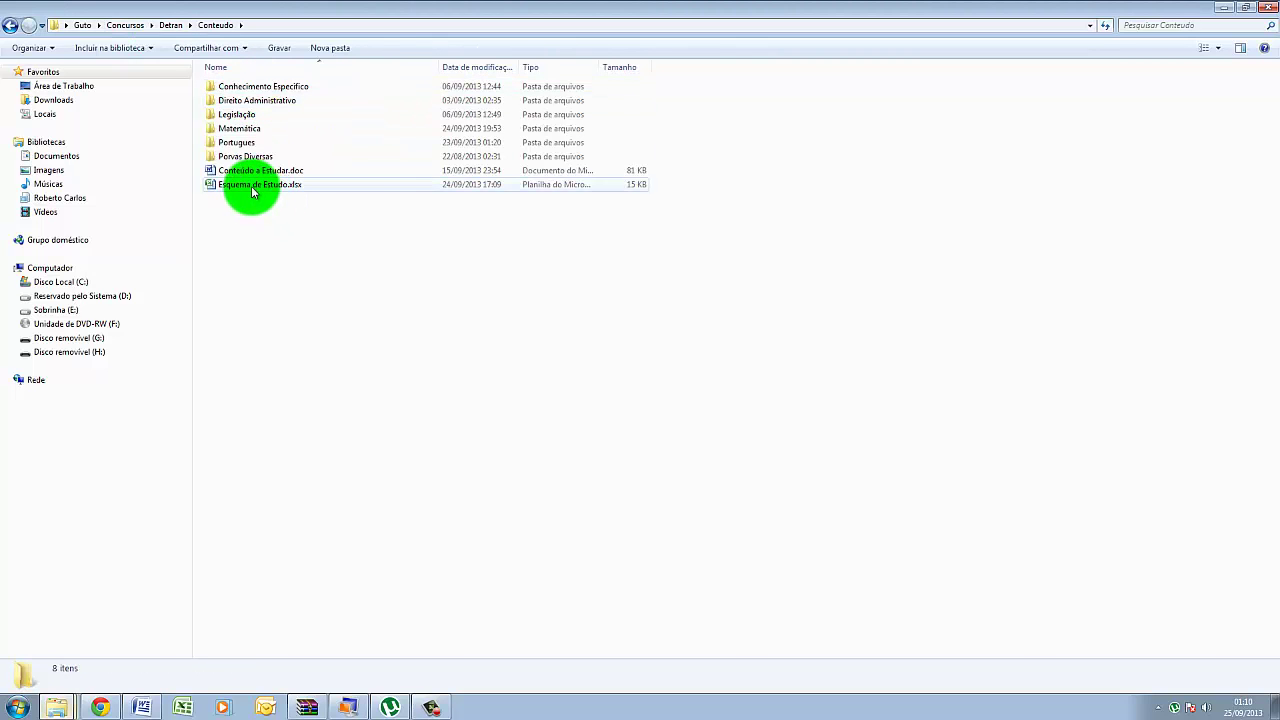
{"action": "left_click", "coordinate": [250, 186]}
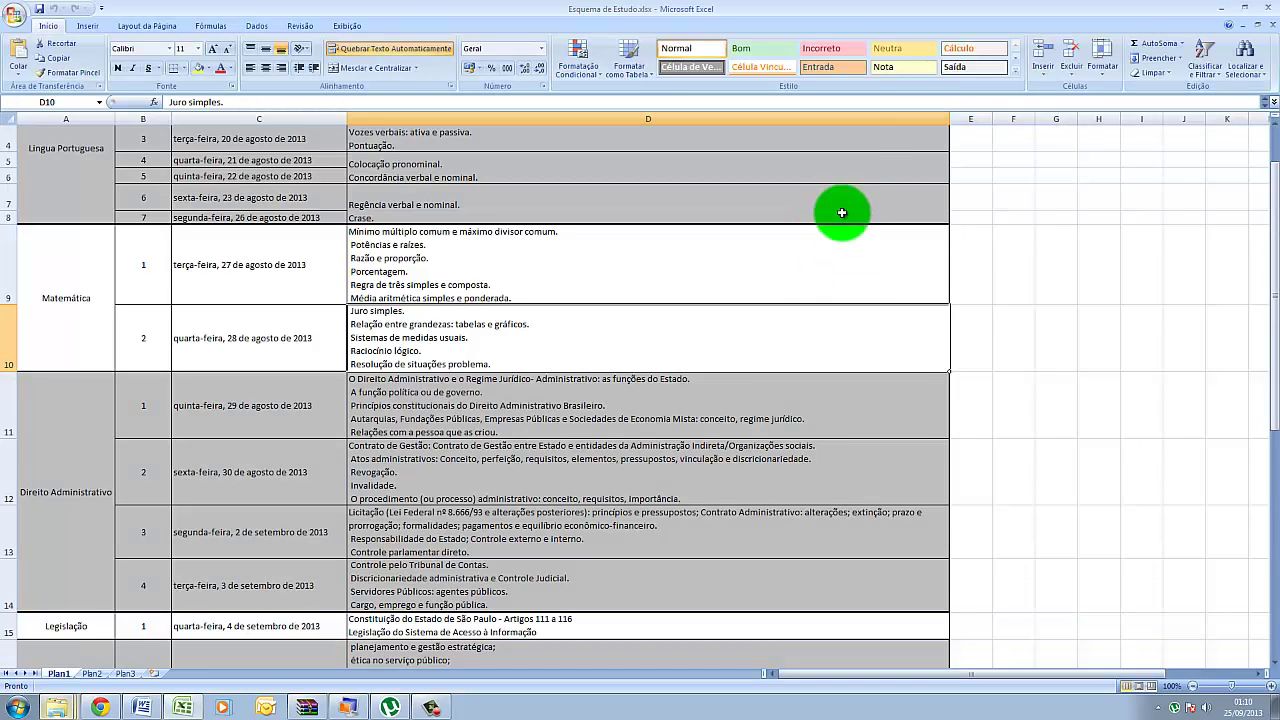
{"action": "left_click", "coordinate": [1264, 8]}
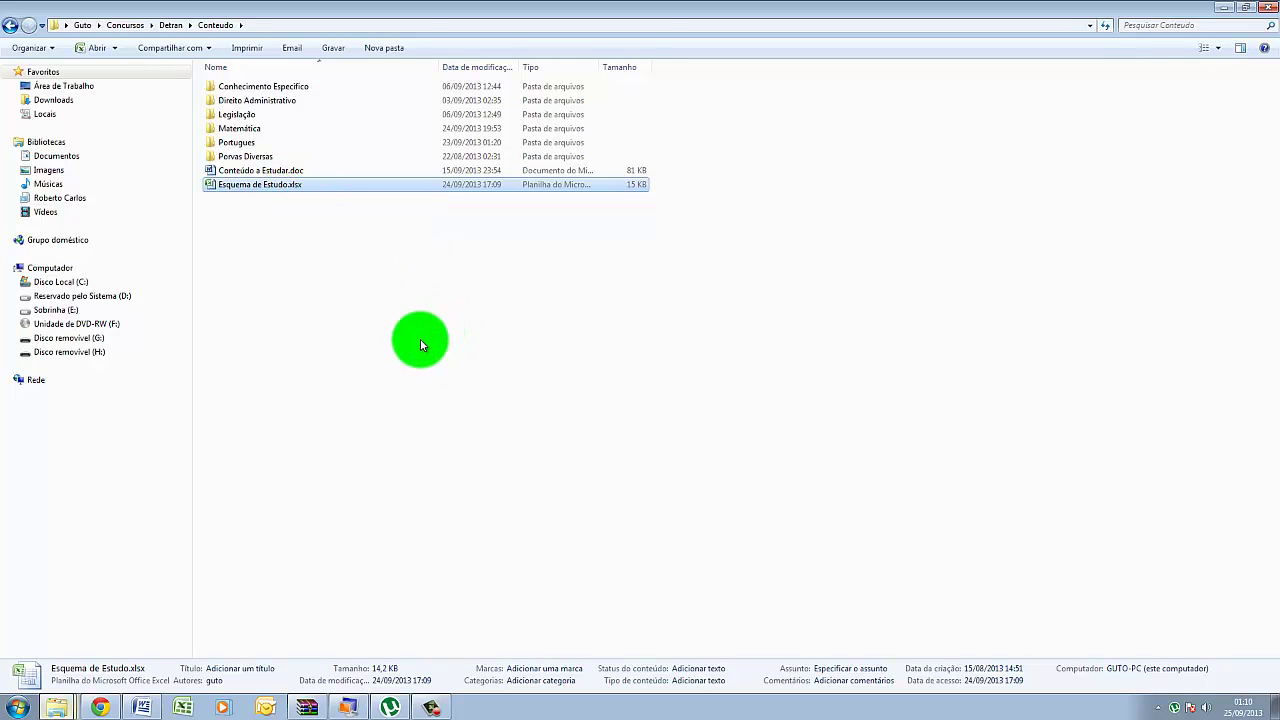
Step: Bring up the host's µTorrent window, return to the Windows XP virtual machine and show it full screen
{"action": "left_click", "coordinate": [390, 706]}
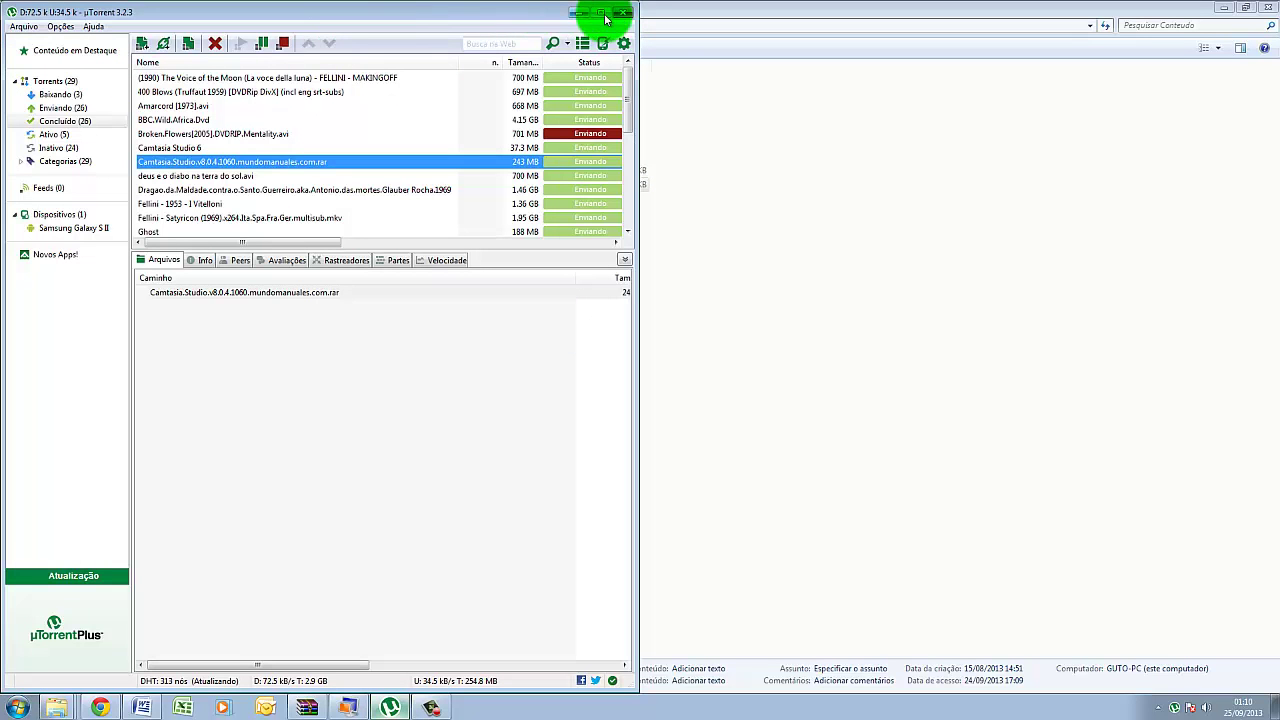
{"action": "mouse_move", "coordinate": [155, 710]}
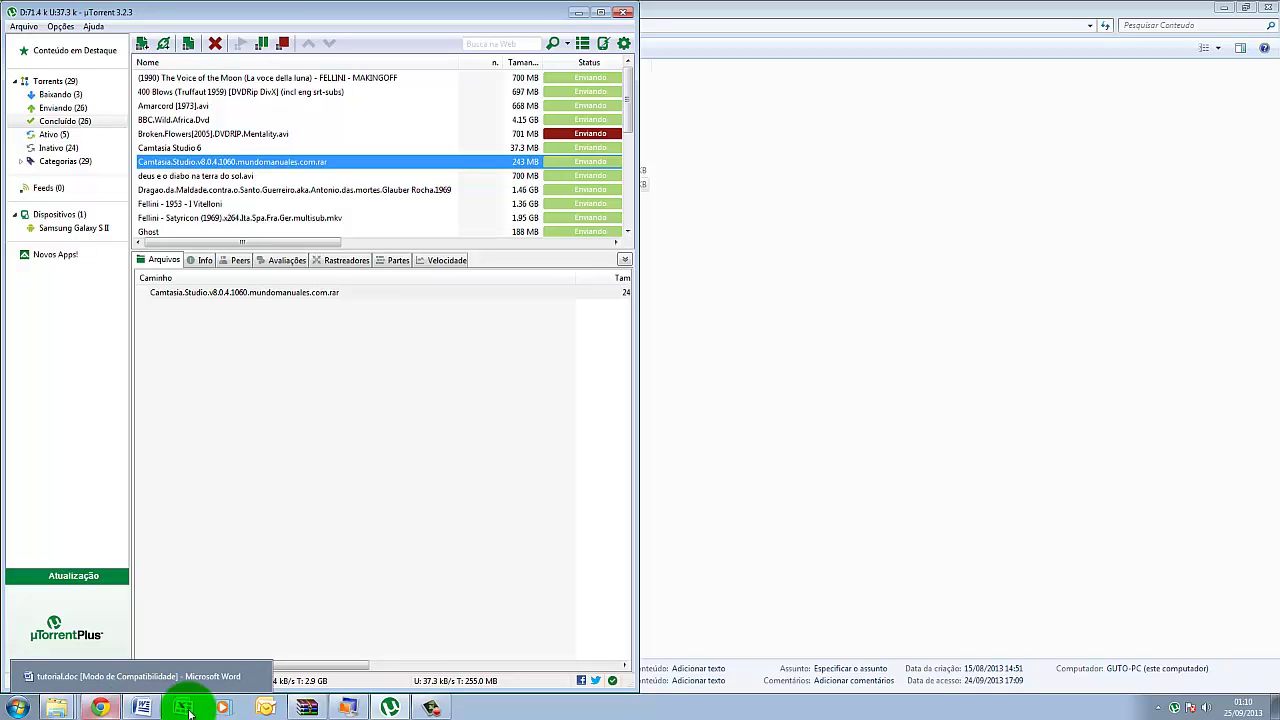
{"action": "left_click", "coordinate": [347, 707]}
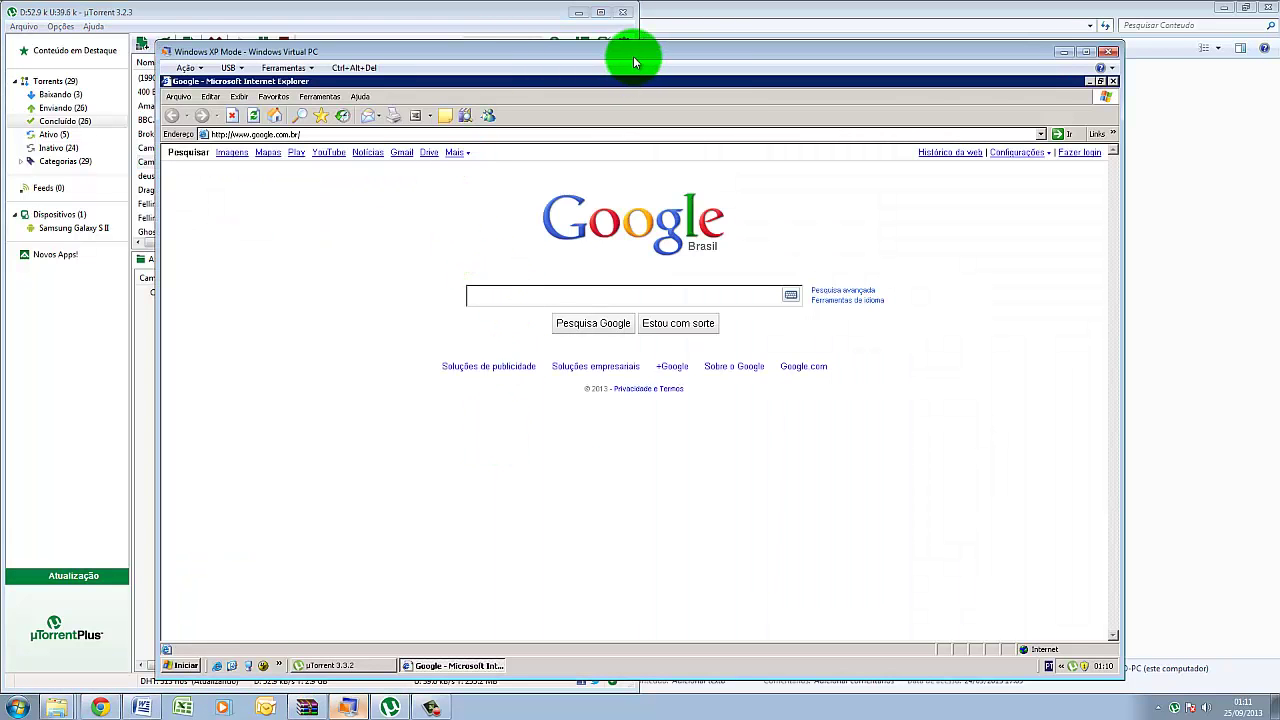
{"action": "left_click_drag", "start_coordinate": [631, 54], "coordinate": [648, 5]}
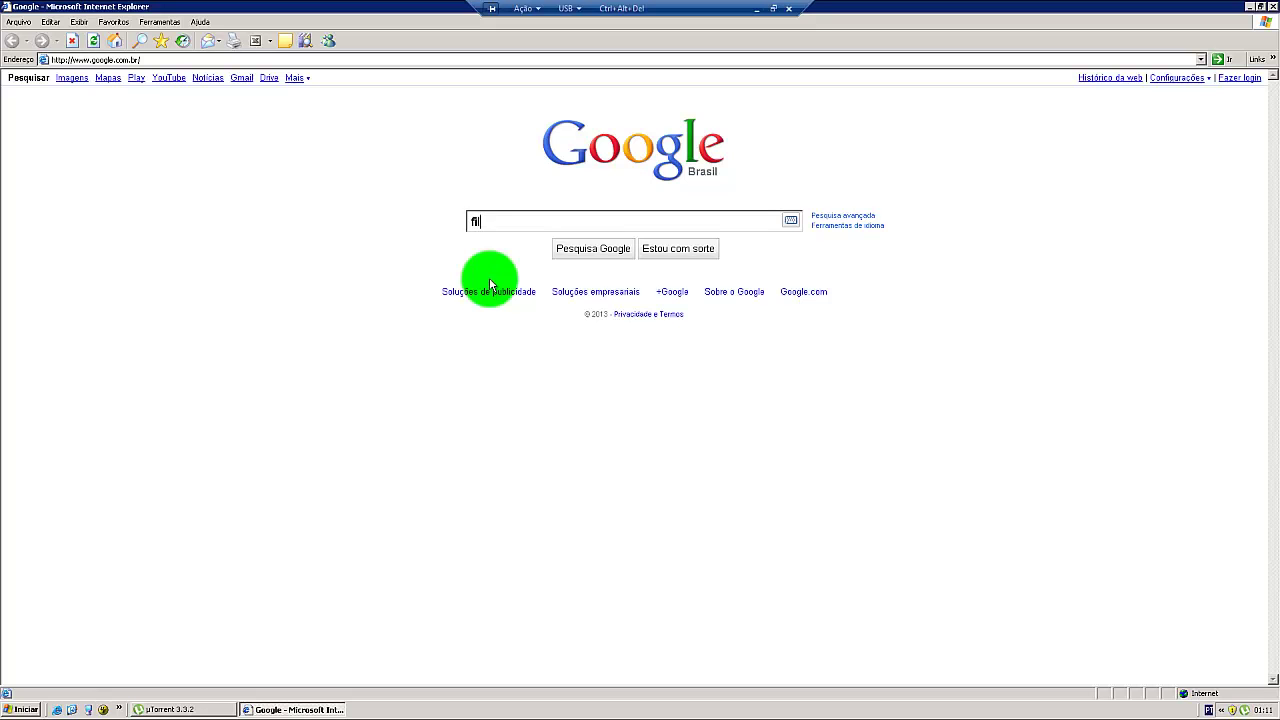
Step: Enter filme "uma linda mulher" as the Google search query
{"action": "type", "text": "lme"}
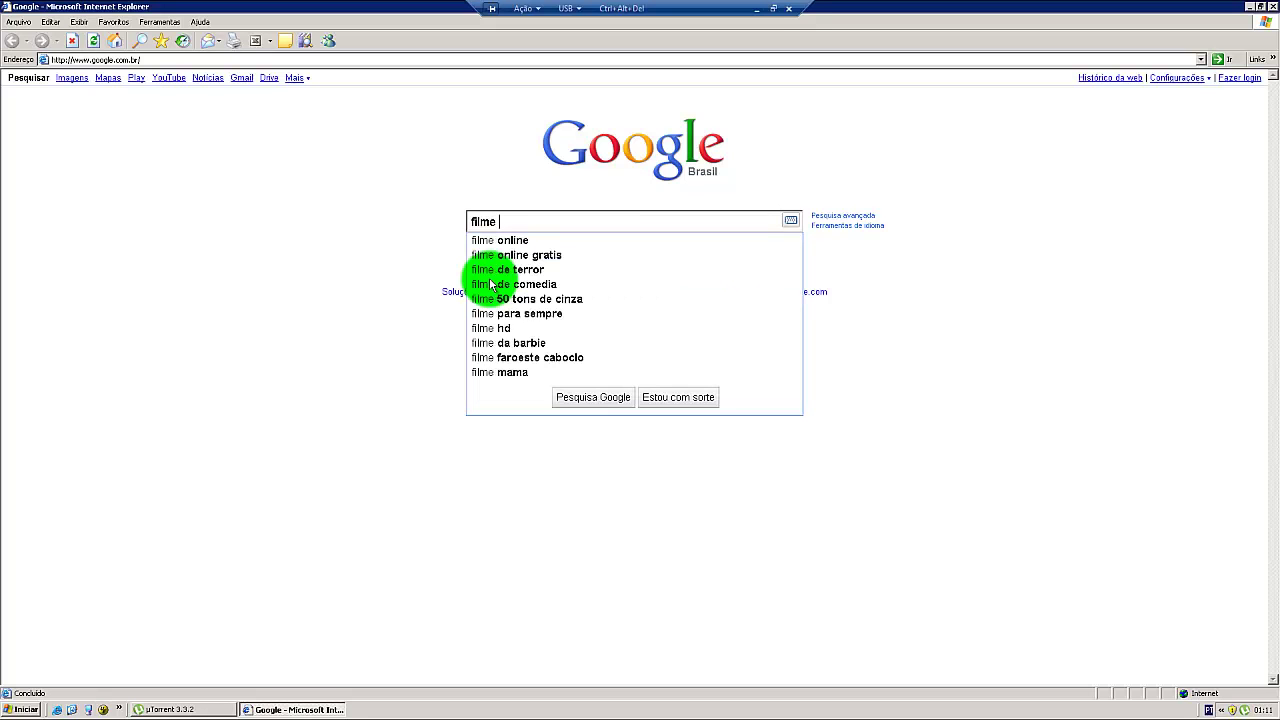
{"action": "type", "text": "\"uma "}
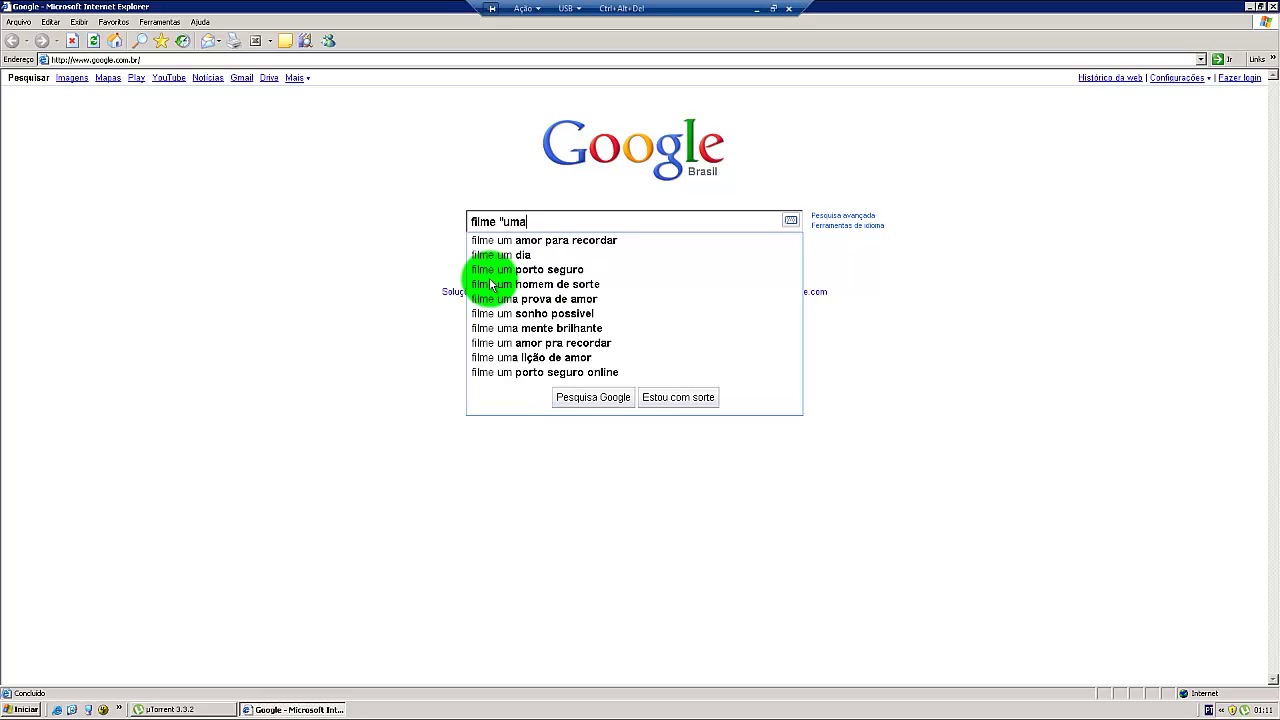
{"action": "type", "text": "linda m"}
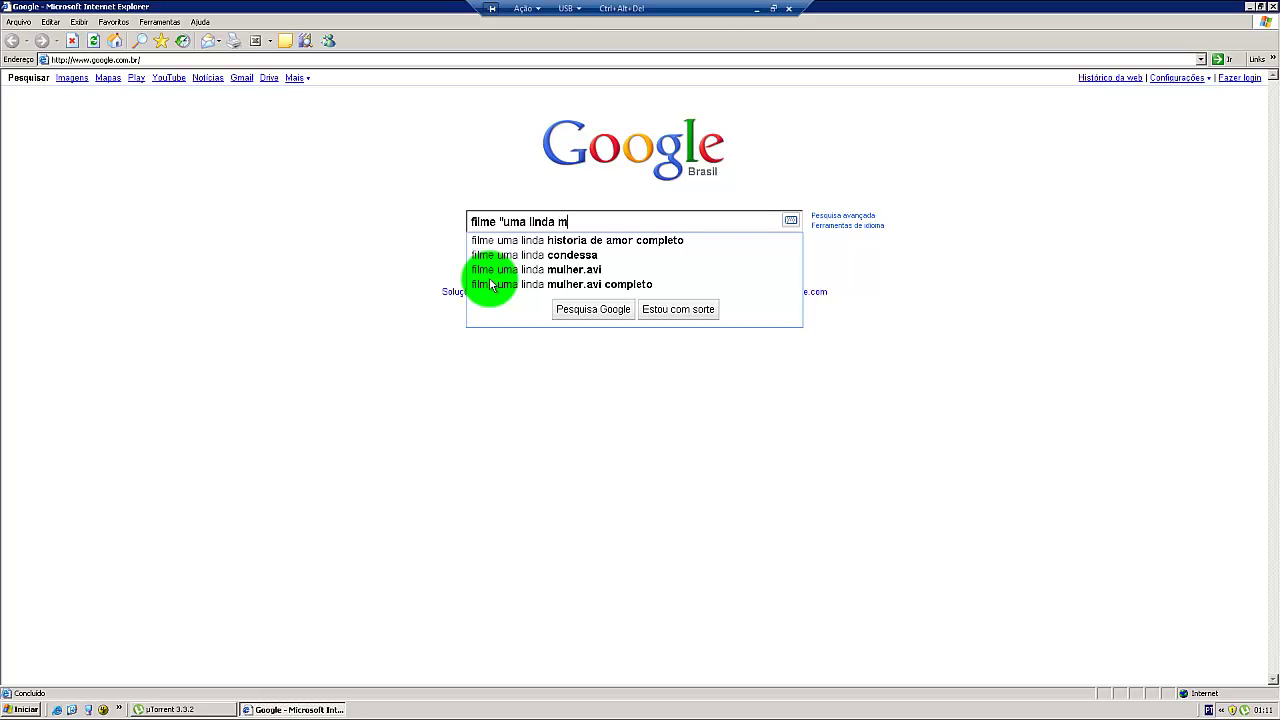
{"action": "type", "text": "ulher\""}
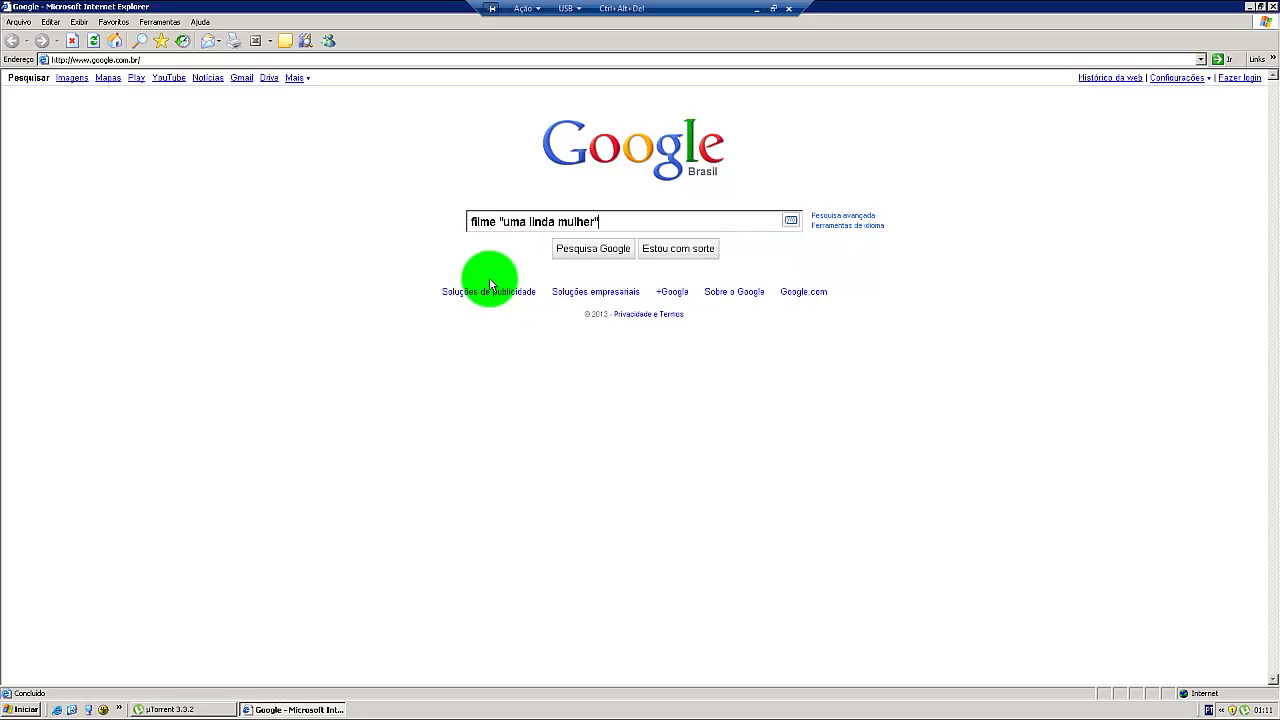
Step: Highlight the quoted film title in the search query and each of its words in turn
{"action": "left_click_drag", "start_coordinate": [499, 221], "coordinate": [596, 218]}
{"action": "left_click", "coordinate": [515, 220]}
{"action": "mouse_move", "coordinate": [516, 219]}
{"action": "left_mouse_down"}
{"action": "mouse_move", "coordinate": [506, 222]}
{"action": "mouse_move", "coordinate": [525, 220]}
{"action": "left_mouse_up"}
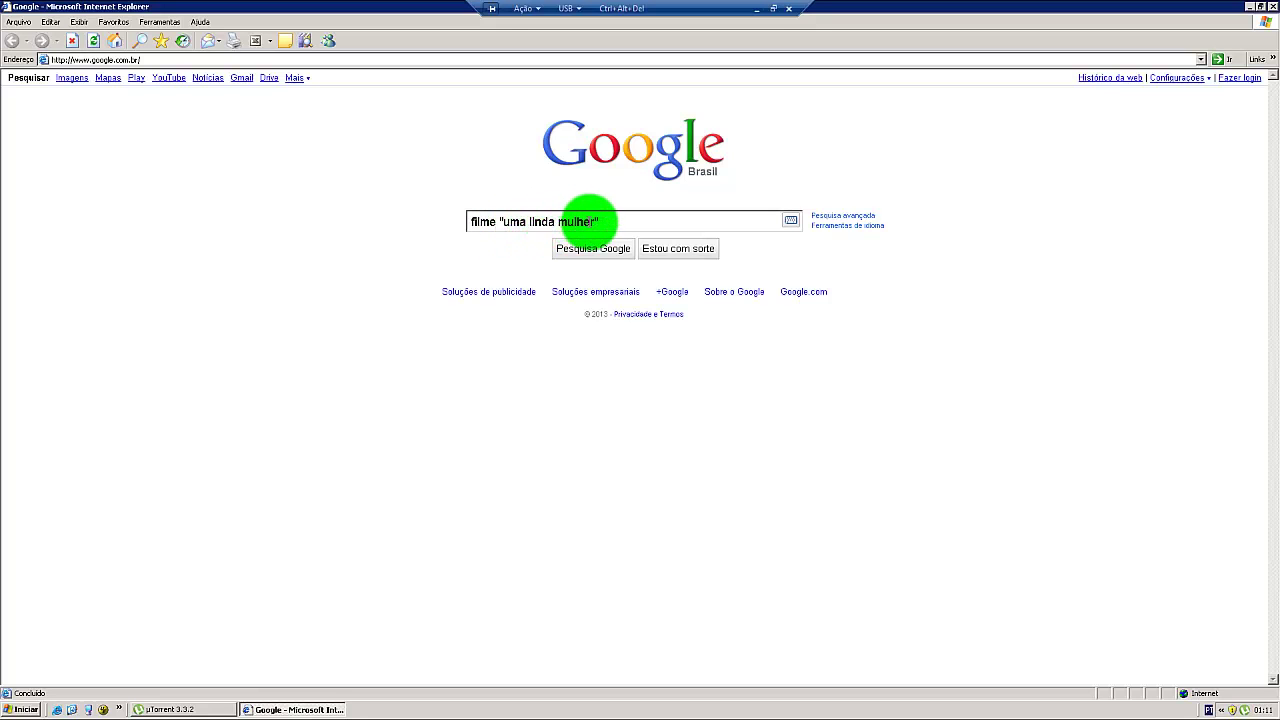
{"action": "double_click", "coordinate": [517, 221]}
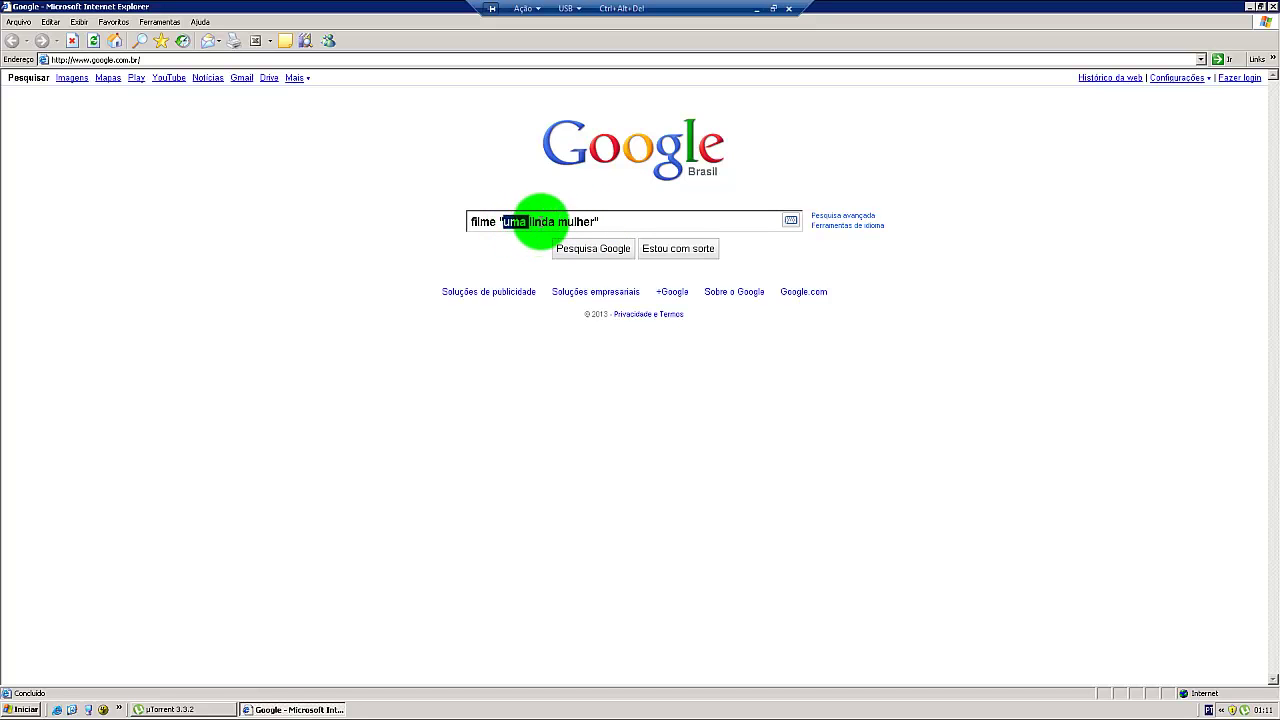
{"action": "double_click", "coordinate": [541, 222]}
{"action": "double_click", "coordinate": [572, 221]}
{"action": "left_click", "coordinate": [609, 221]}
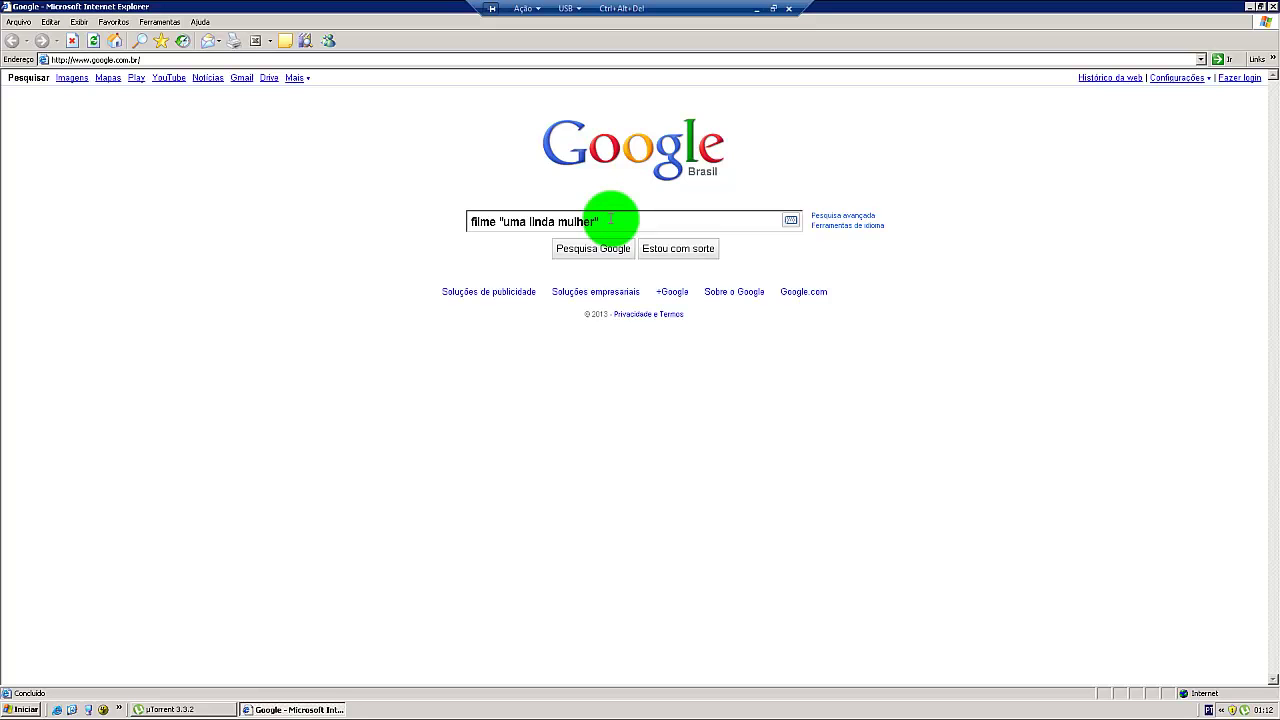
Step: Show and minimize µTorrent in the virtual machine, and append the word torrent to the Google query
{"action": "left_click", "coordinate": [187, 709]}
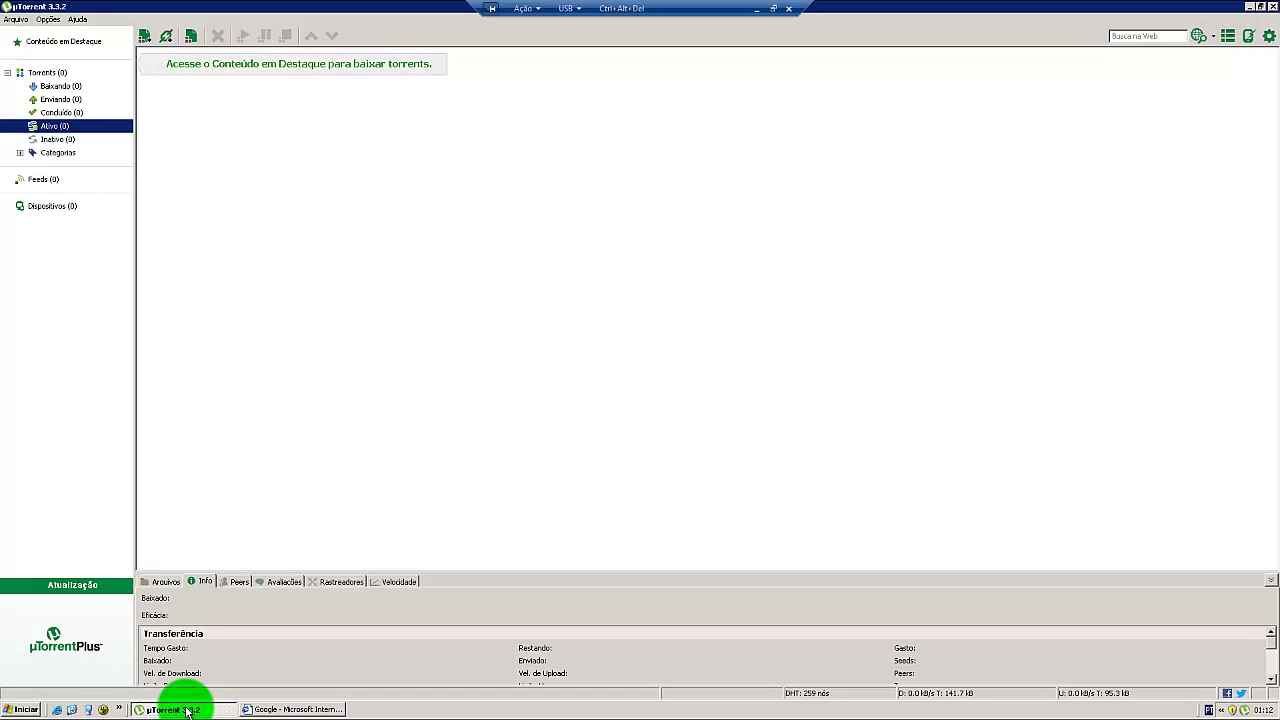
{"action": "left_click", "coordinate": [187, 709]}
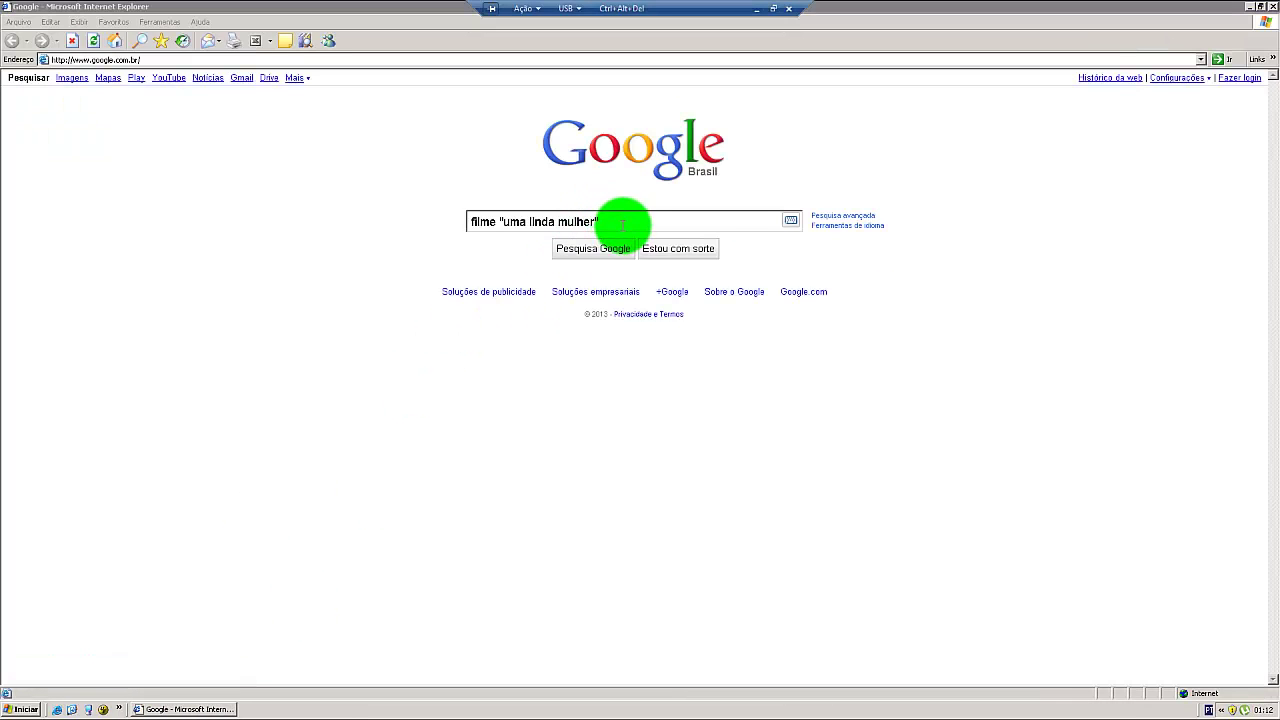
{"action": "left_click", "coordinate": [631, 221]}
{"action": "type", "text": "torrent"}
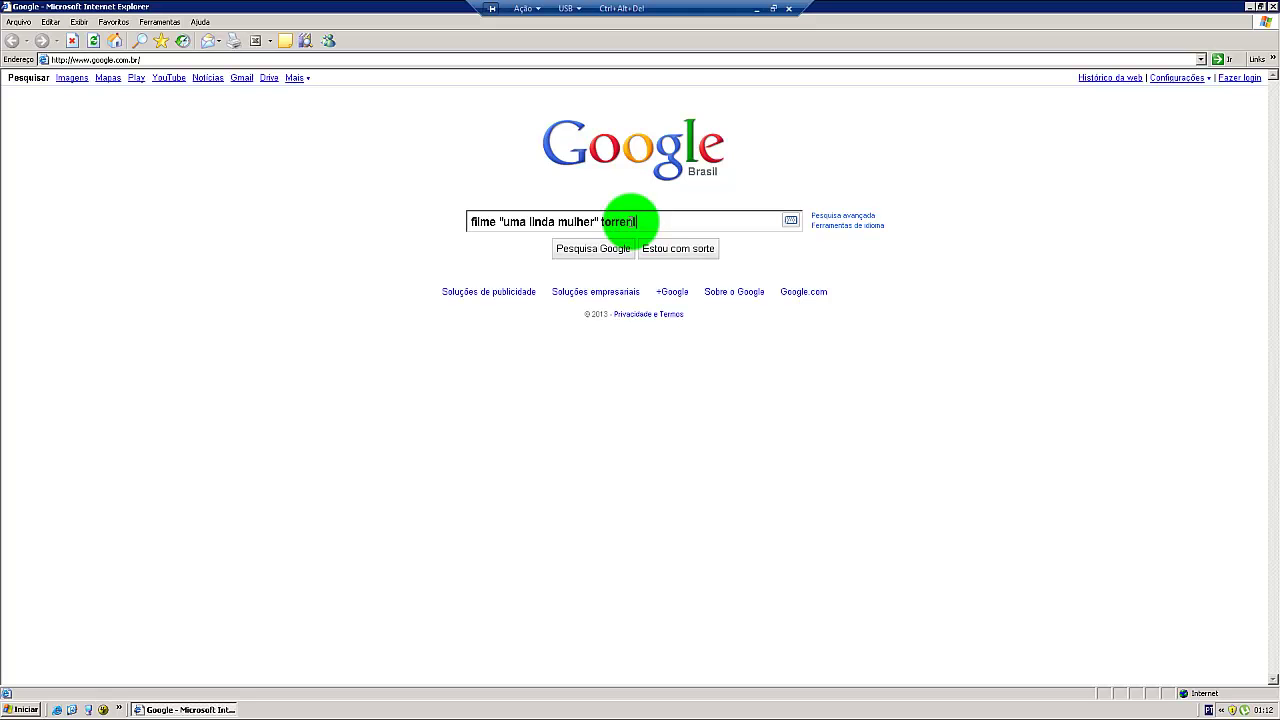
Step: Run the Google search and open the Pirate Bay result for Uma Linda MUlher, accepting the browser's security prompts
{"action": "key", "text": "Return"}
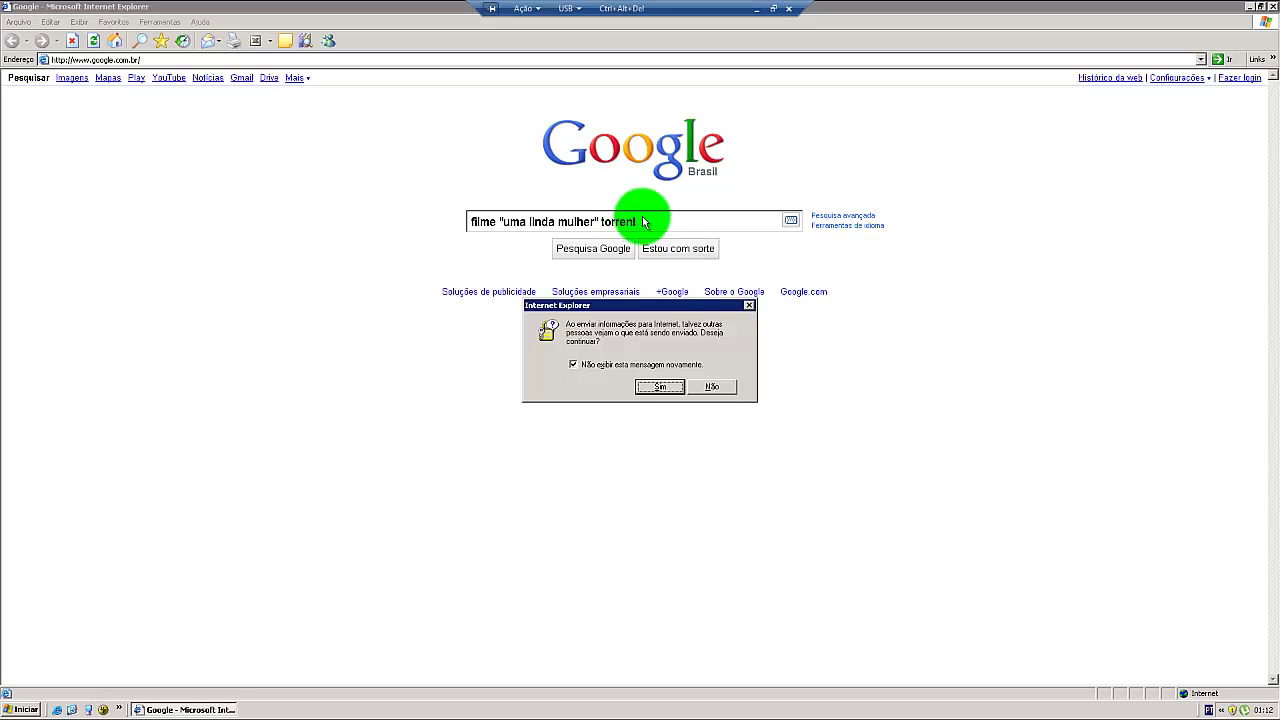
{"action": "left_click", "coordinate": [673, 394]}
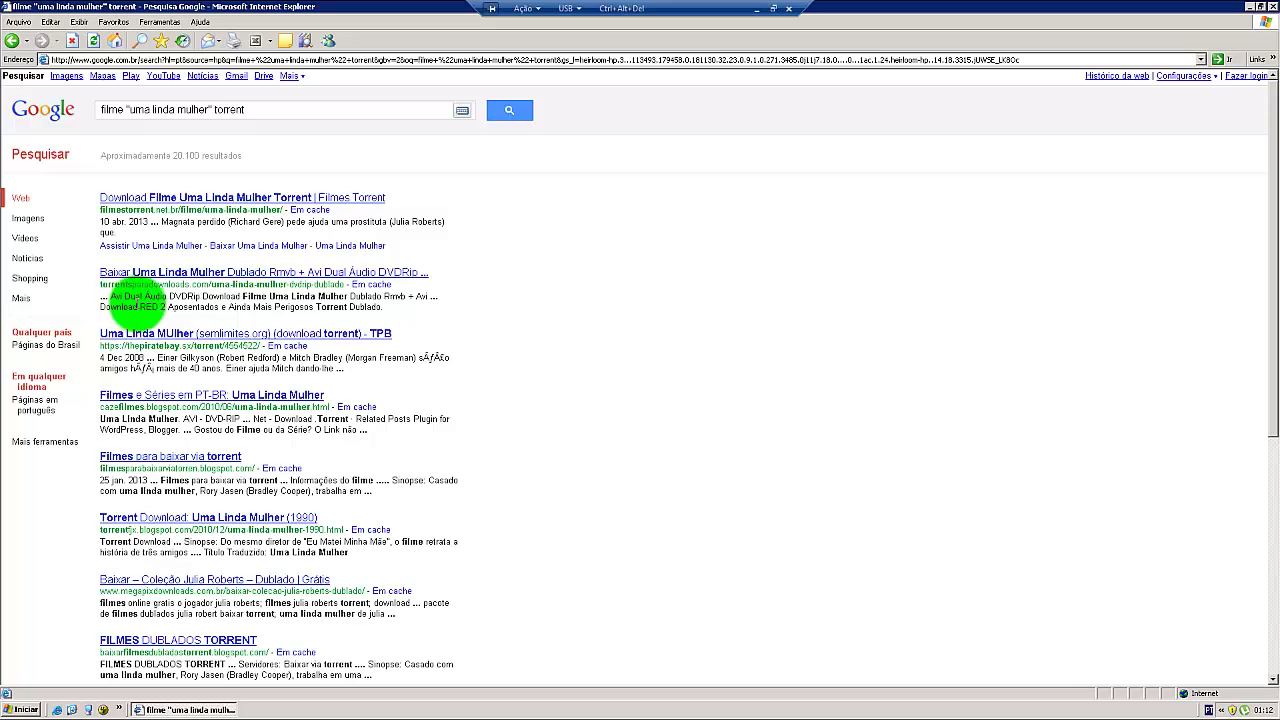
{"action": "left_click_drag", "start_coordinate": [100, 346], "coordinate": [248, 343]}
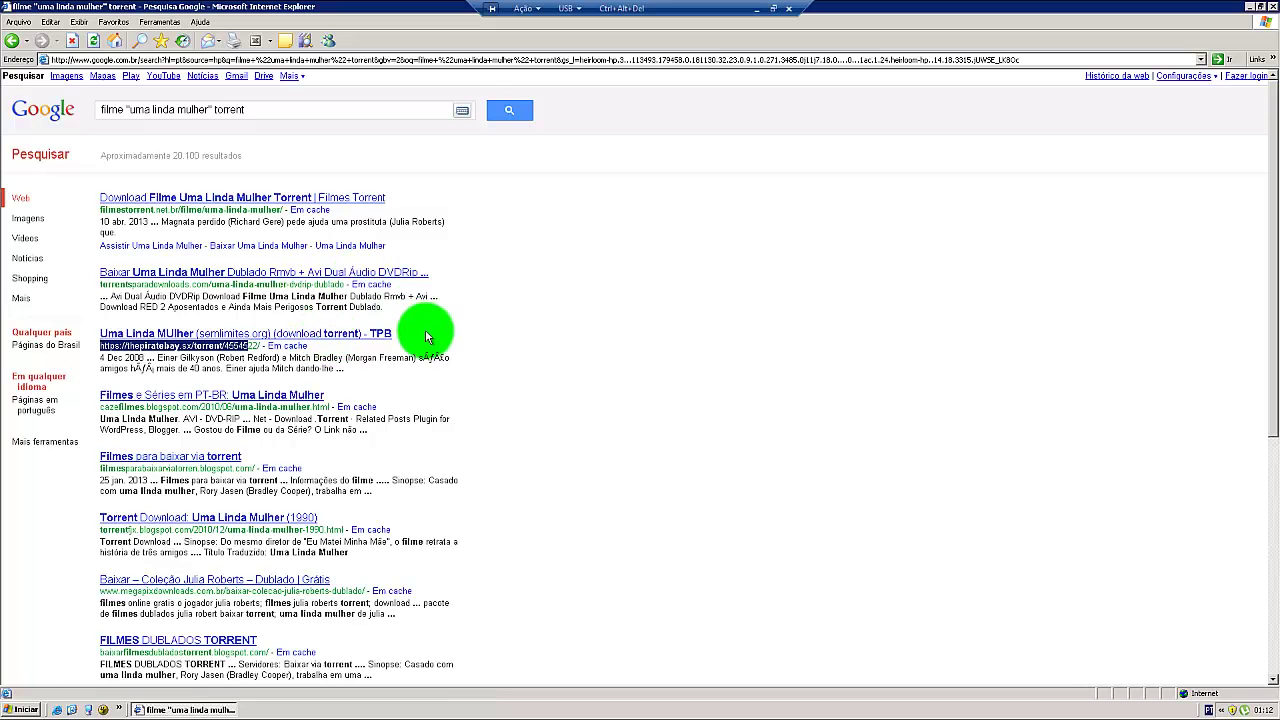
{"action": "left_click", "coordinate": [380, 337]}
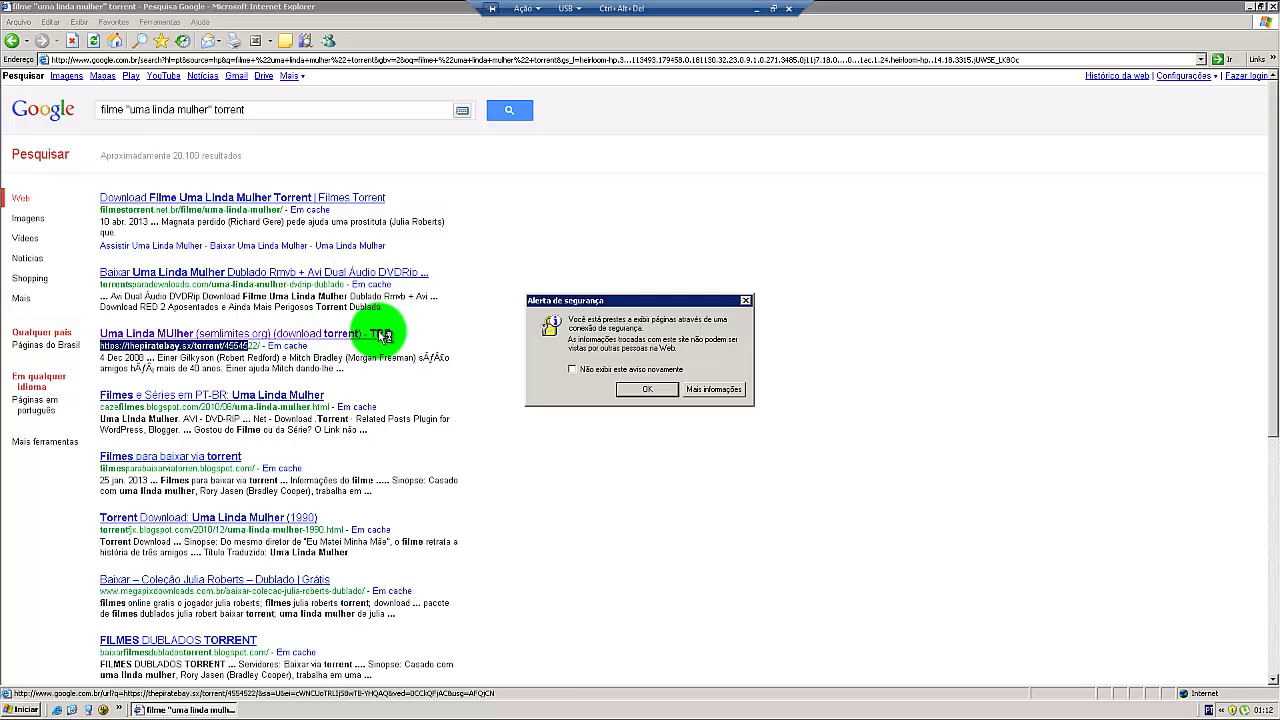
{"action": "left_click", "coordinate": [643, 389]}
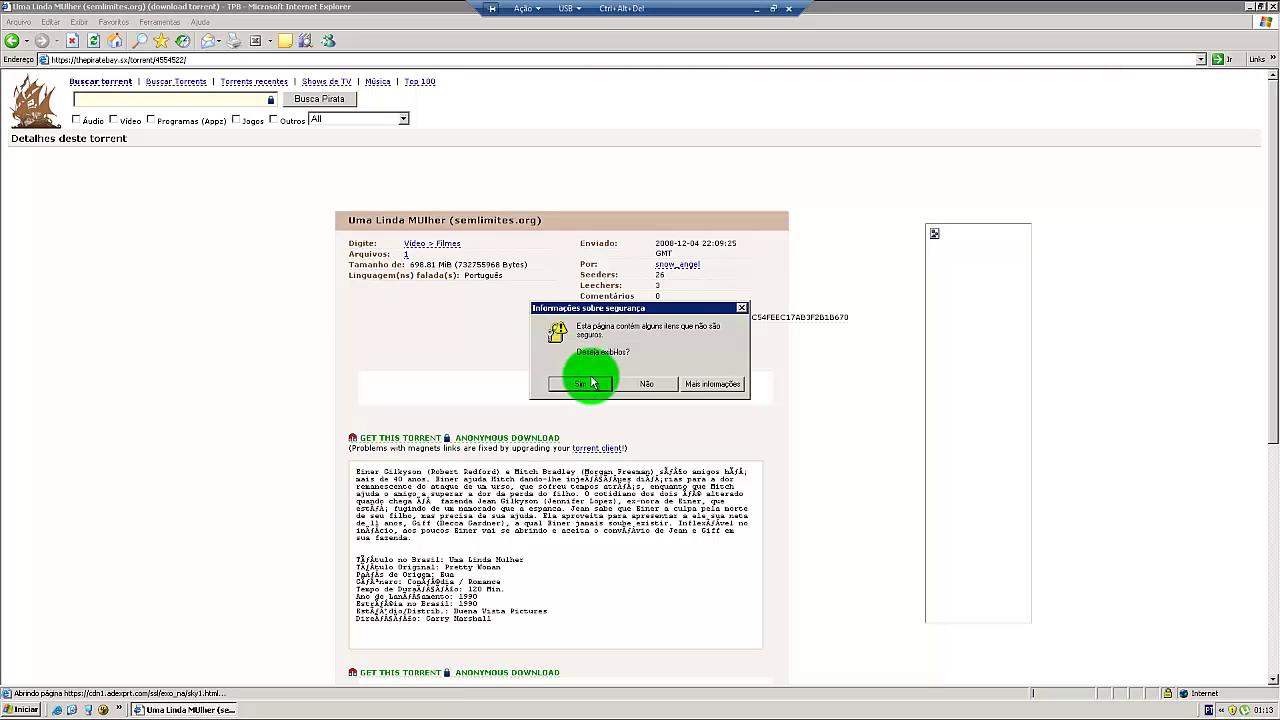
{"action": "left_click", "coordinate": [584, 382]}
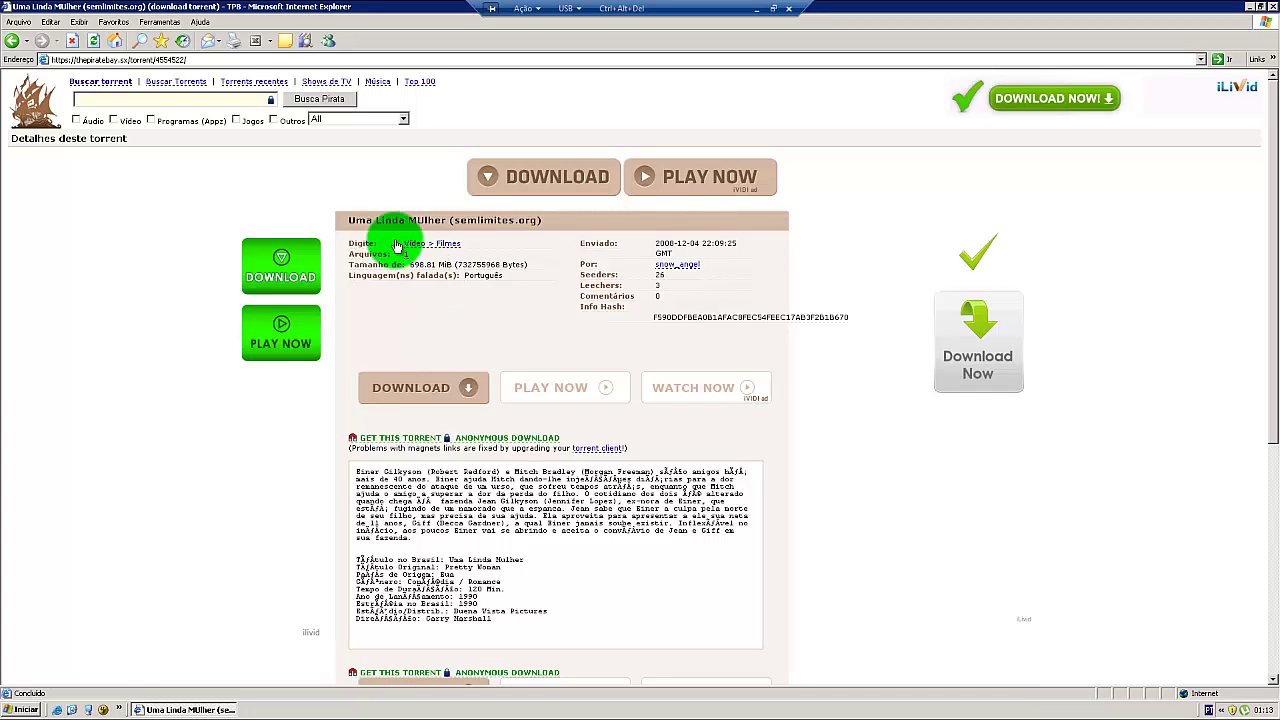
Step: Highlight the film title on the torrent page, followed by the Seeders entry and its number
{"action": "left_click_drag", "start_coordinate": [347, 225], "coordinate": [440, 220]}
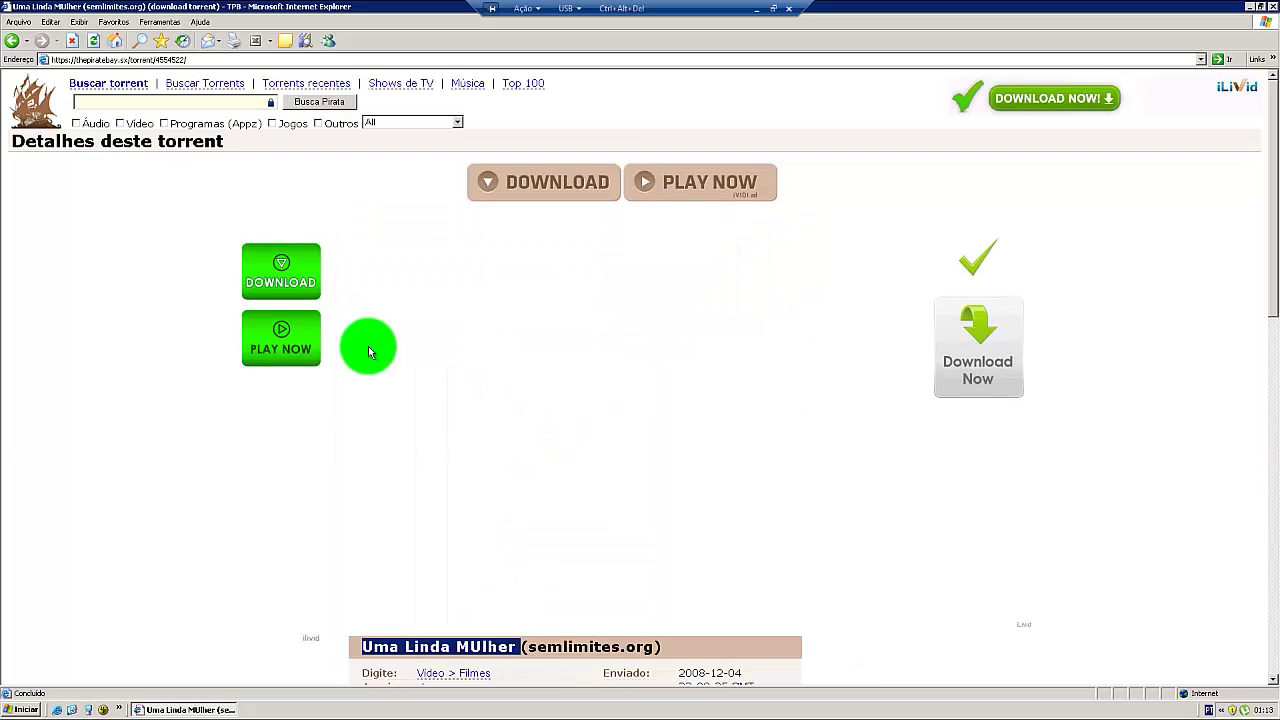
{"action": "scroll", "coordinate": [368, 346], "scroll_direction": "down", "scroll_amount": 5}
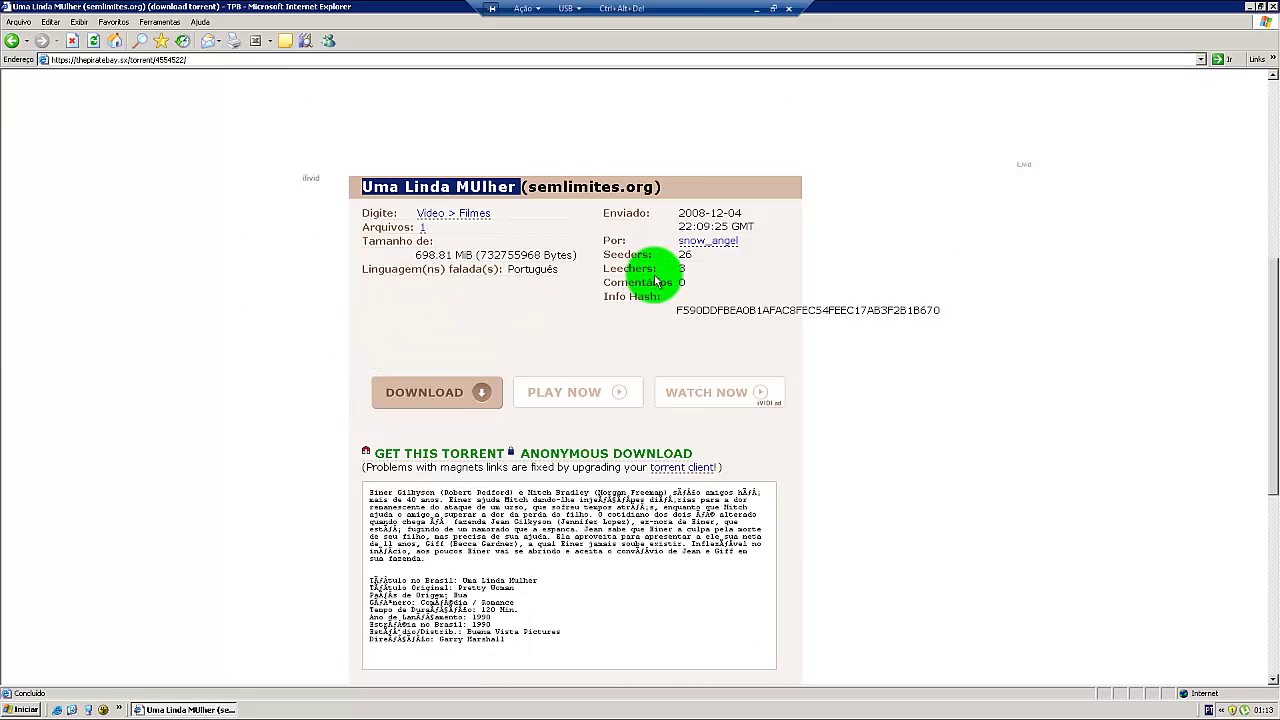
{"action": "left_click_drag", "start_coordinate": [604, 255], "coordinate": [688, 257]}
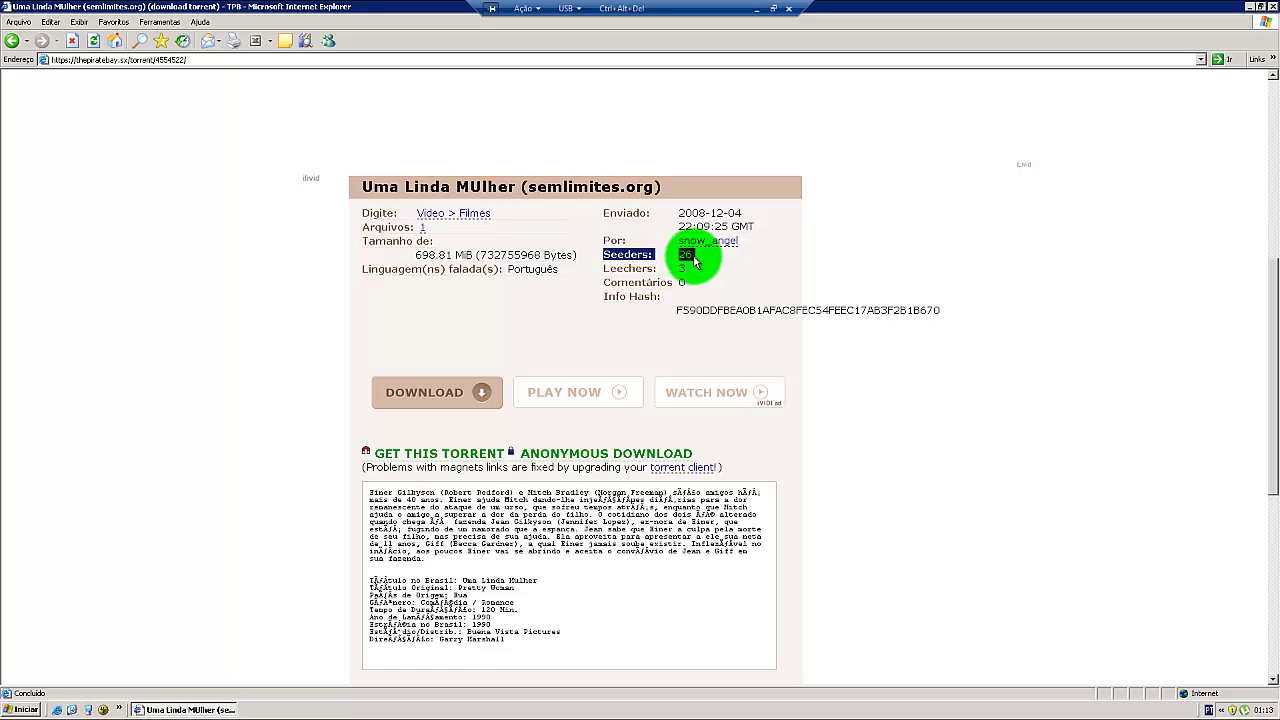
{"action": "left_click", "coordinate": [697, 265]}
{"action": "mouse_move", "coordinate": [677, 257]}
{"action": "left_mouse_down"}
{"action": "mouse_move", "coordinate": [697, 256]}
{"action": "mouse_move", "coordinate": [686, 256]}
{"action": "left_mouse_up"}
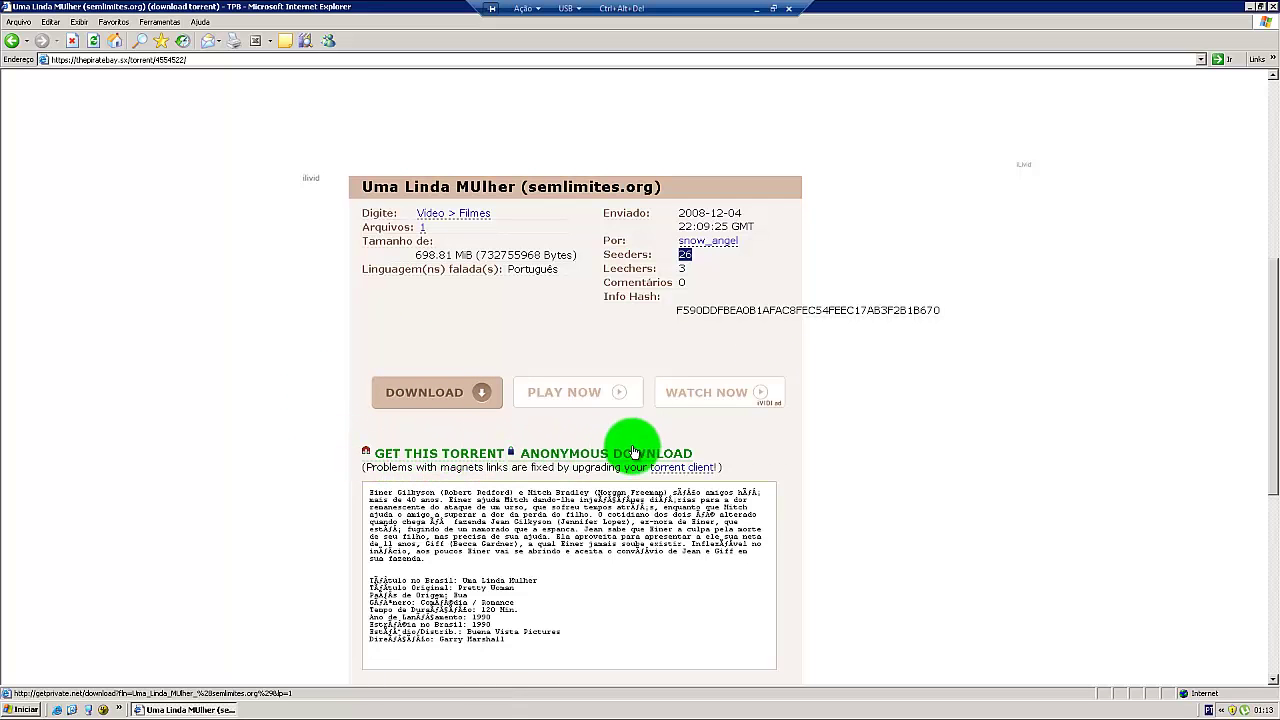
Step: Get the torrent from the page and add Uma Linda Mulher.avi to µTorrent, keeping the proposed file name and Downloads folder
{"action": "scroll", "coordinate": [595, 462], "scroll_direction": "down", "scroll_amount": 2}
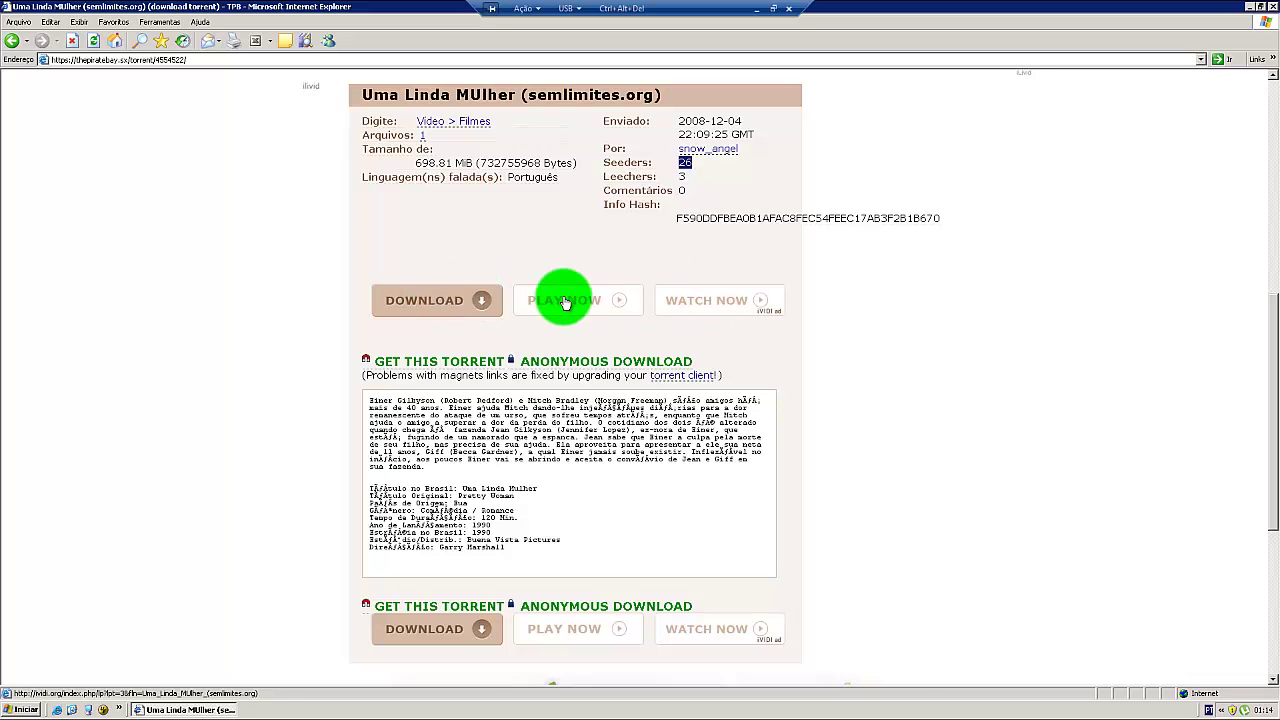
{"action": "left_click", "coordinate": [448, 370]}
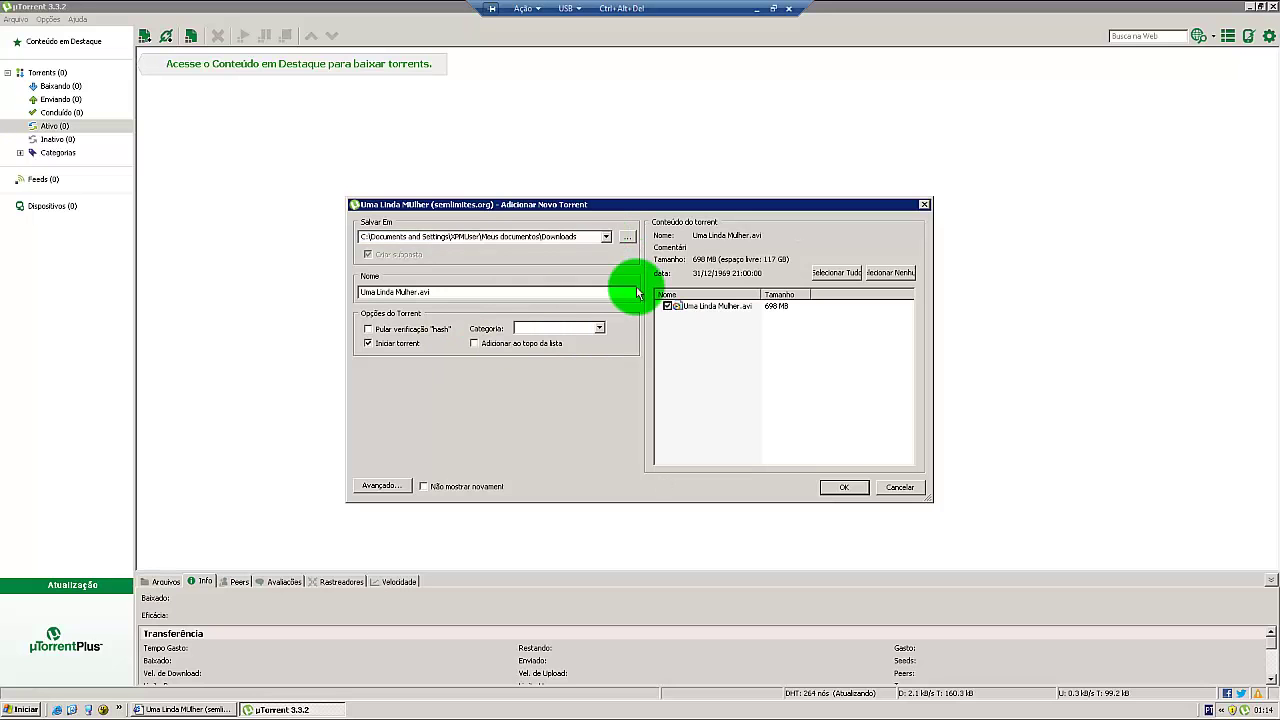
{"action": "left_click_drag", "start_coordinate": [763, 294], "coordinate": [791, 295]}
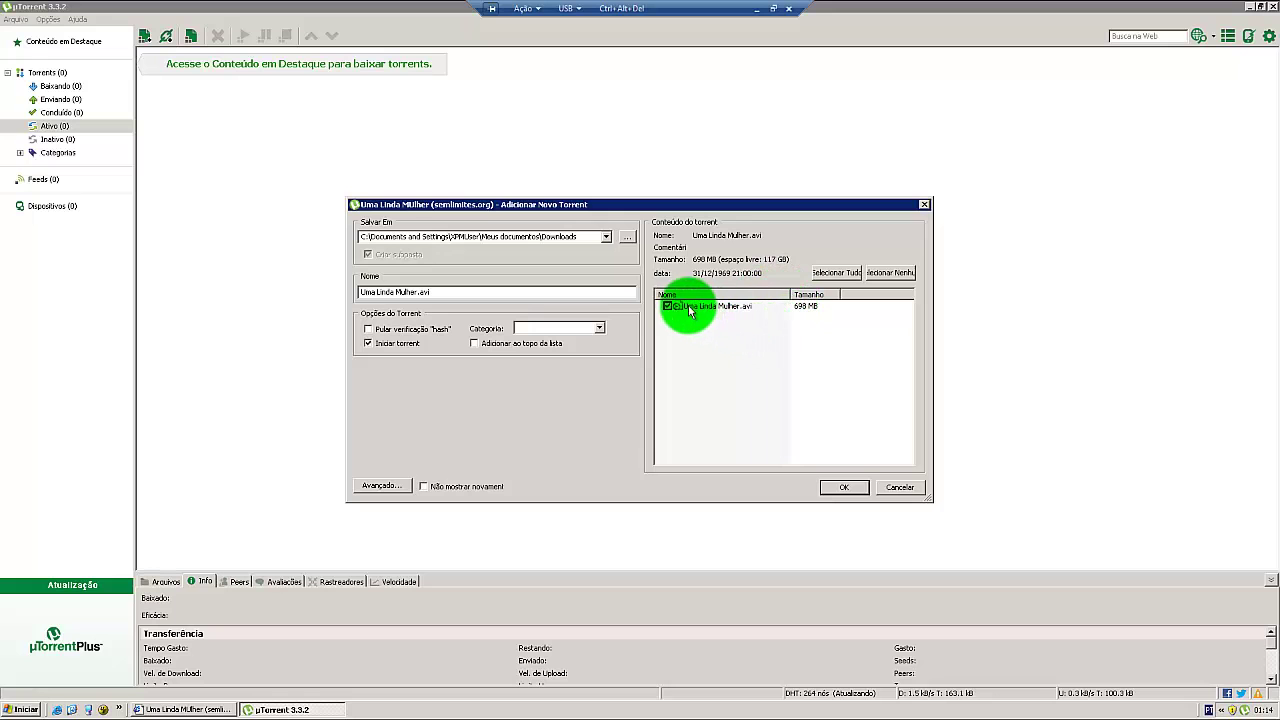
{"action": "left_click", "coordinate": [766, 307]}
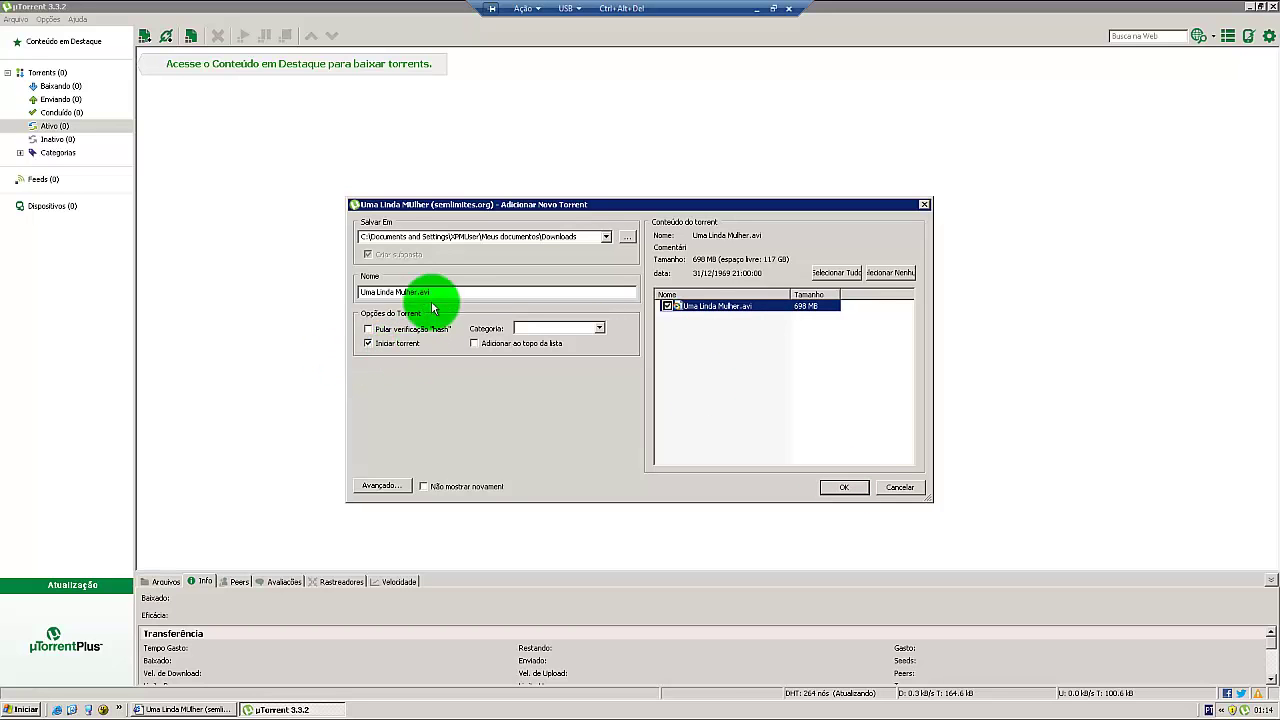
{"action": "left_click_drag", "start_coordinate": [436, 291], "coordinate": [331, 291]}
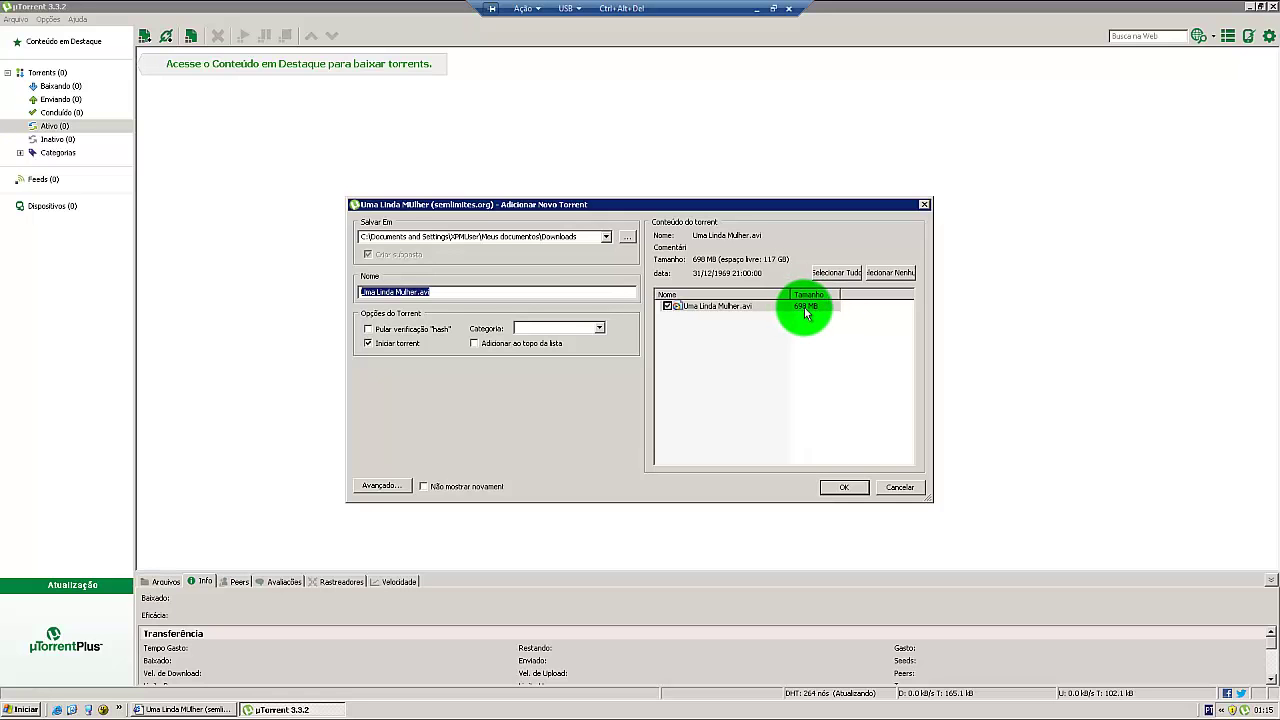
{"action": "left_click", "coordinate": [592, 237]}
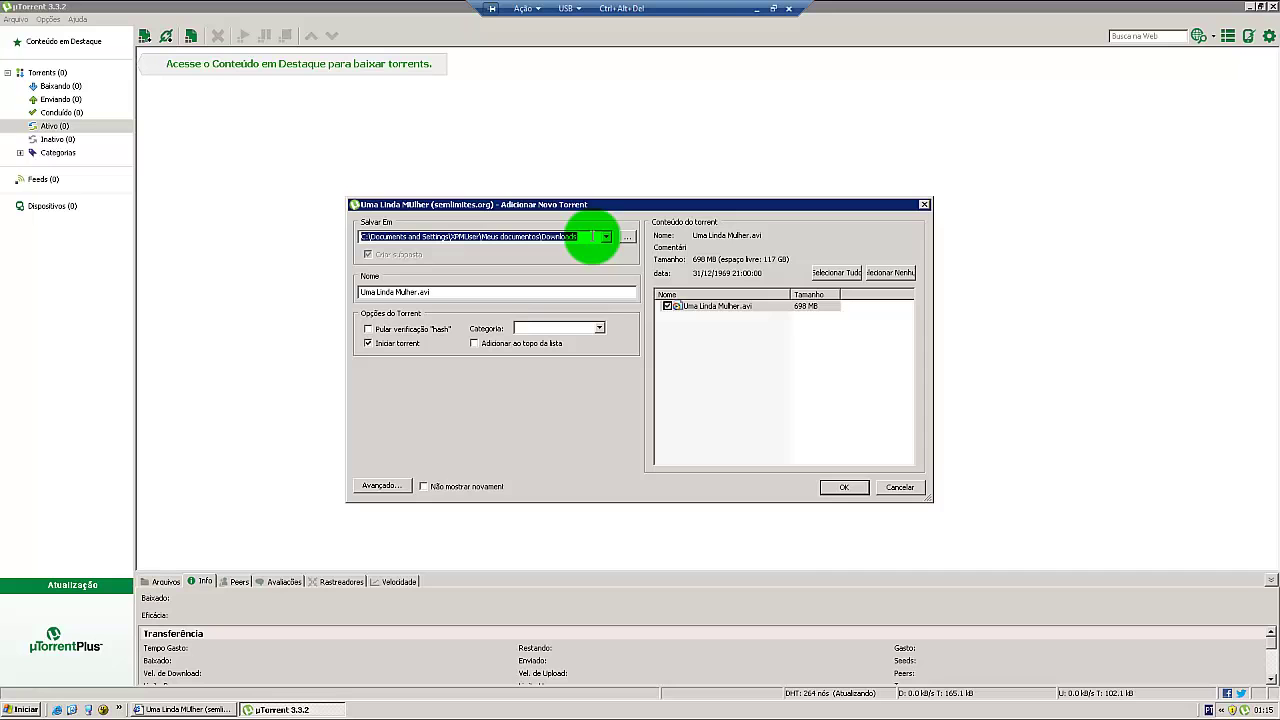
{"action": "left_click", "coordinate": [843, 488]}
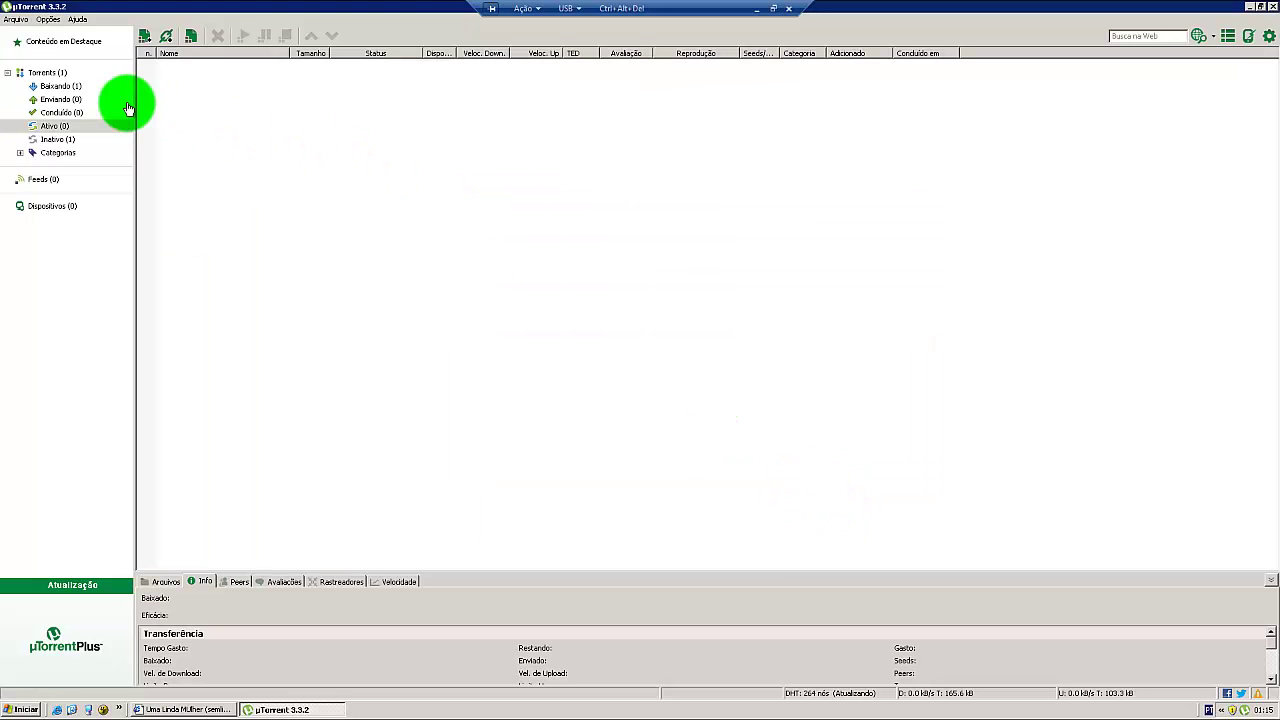
Step: List the downloading torrents, select Uma Linda Mulher.avi and enlarge the details area to show its full transfer information
{"action": "left_click", "coordinate": [60, 88]}
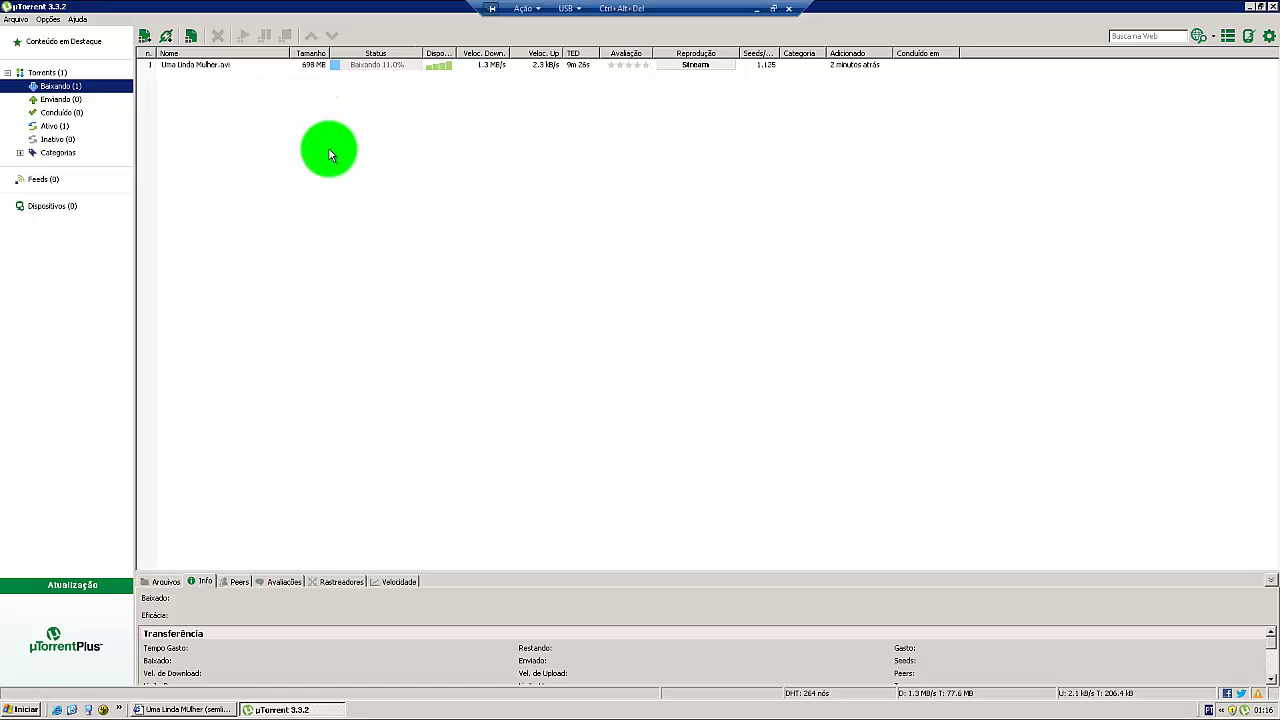
{"action": "left_click", "coordinate": [362, 64]}
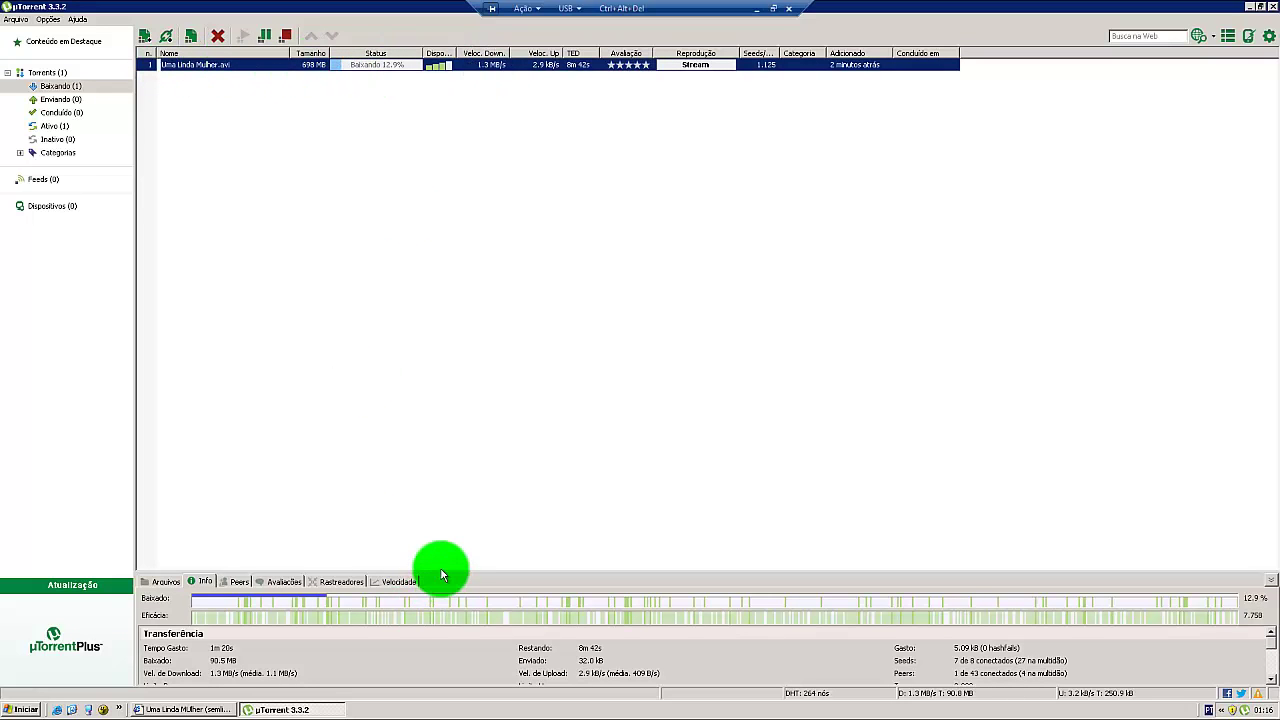
{"action": "left_click_drag", "start_coordinate": [441, 575], "coordinate": [391, 333]}
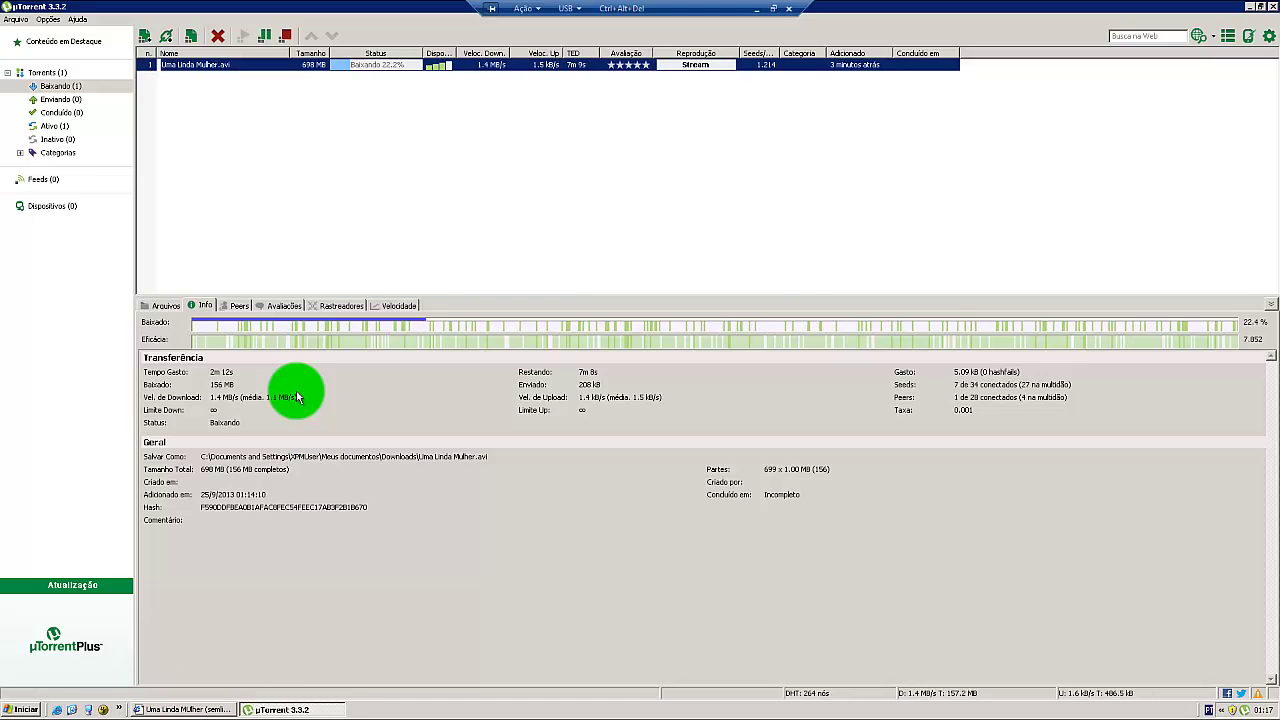
Step: Show the torrent's peers, widen the IP and Requisições columns, and select the first peer
{"action": "left_click", "coordinate": [240, 305]}
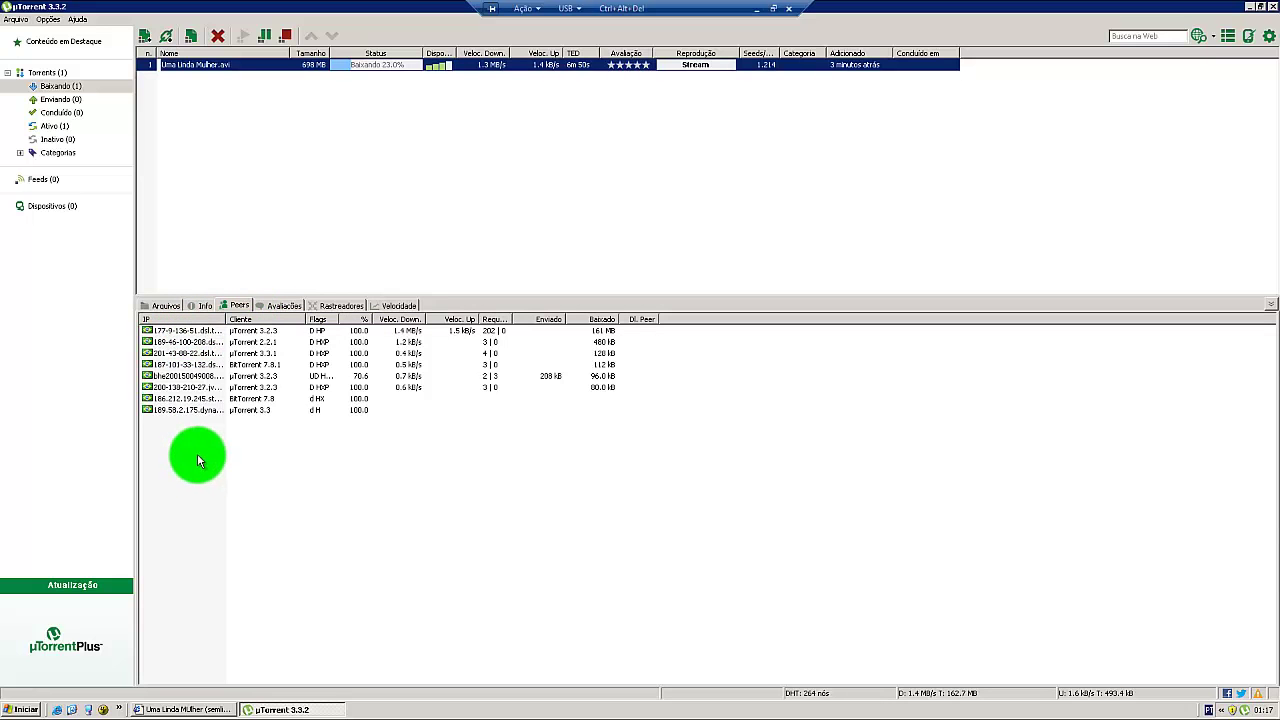
{"action": "left_click_drag", "start_coordinate": [227, 318], "coordinate": [307, 318]}
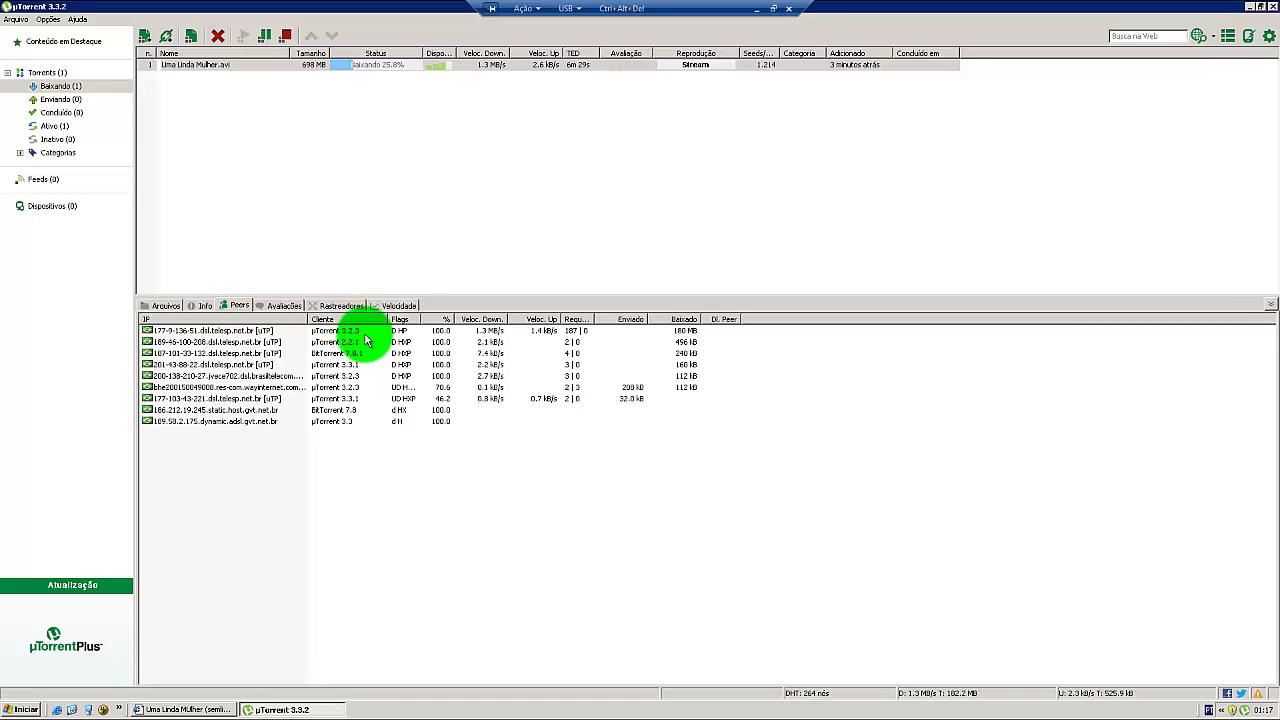
{"action": "left_click", "coordinate": [466, 332]}
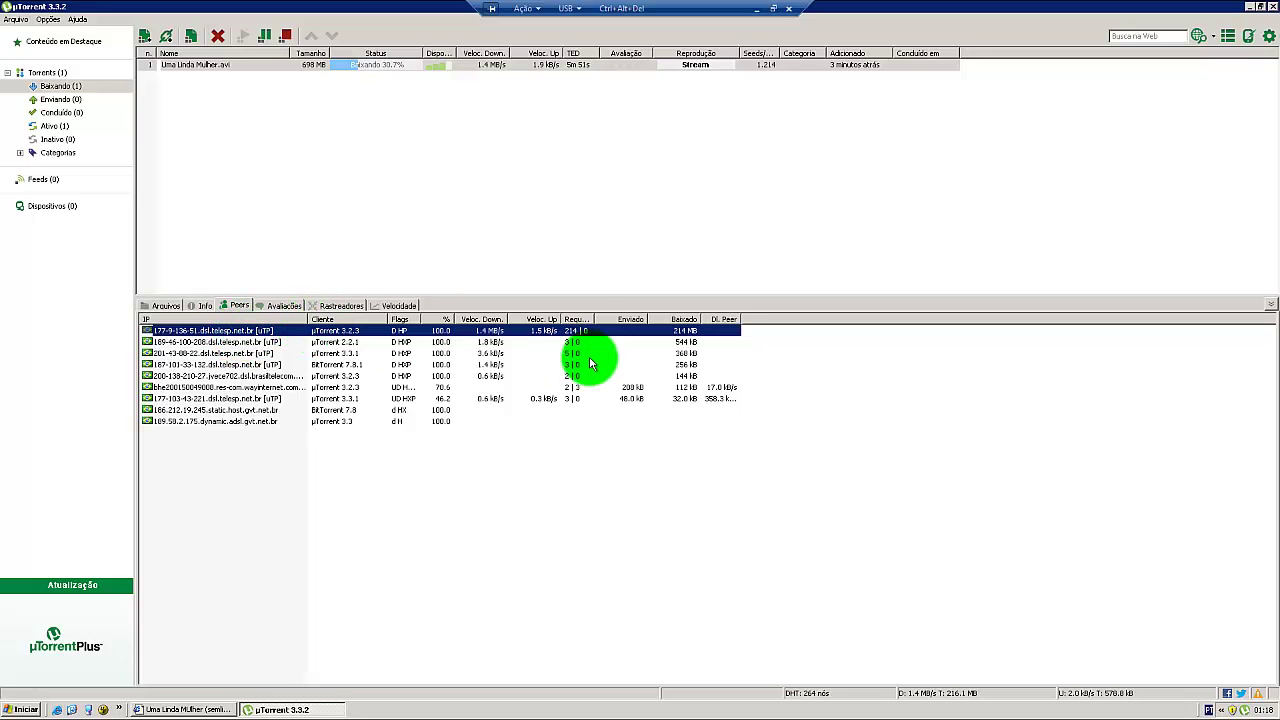
{"action": "left_click_drag", "start_coordinate": [593, 317], "coordinate": [616, 373]}
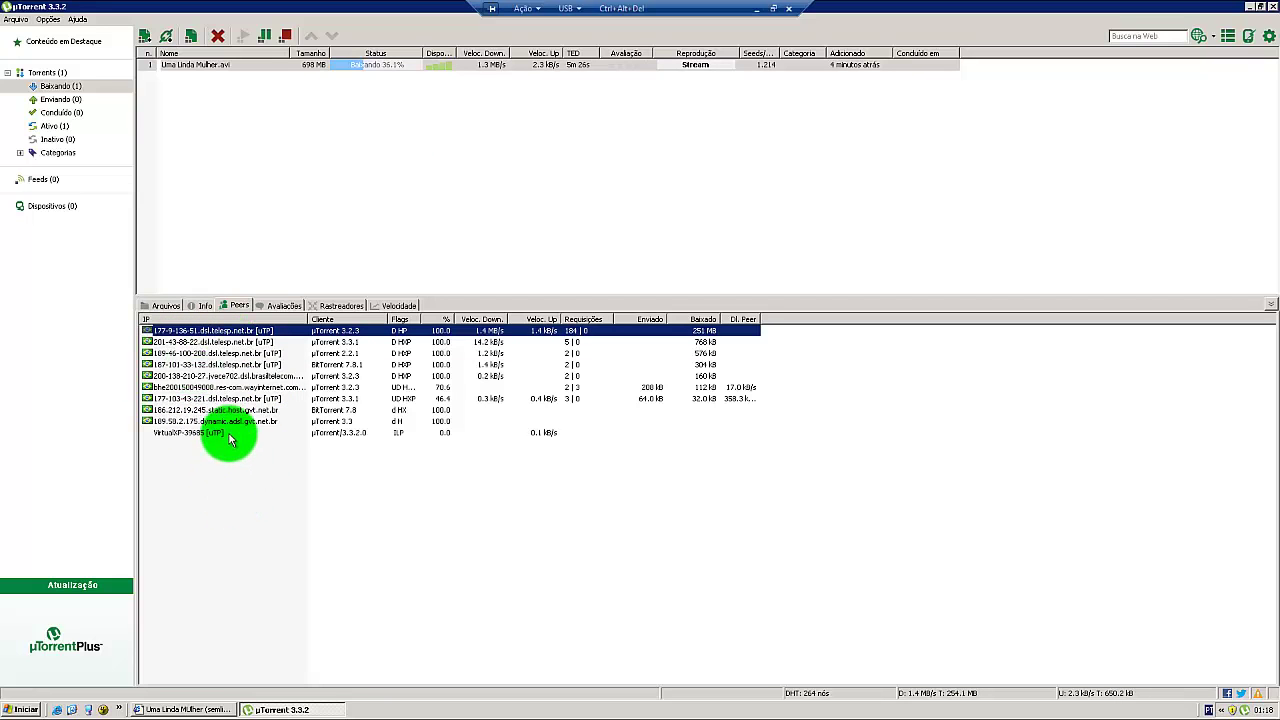
Step: Show the torrent's files, select Uma Linda Mulher.avi, and widen the TED column in the torrent list
{"action": "left_click", "coordinate": [170, 306]}
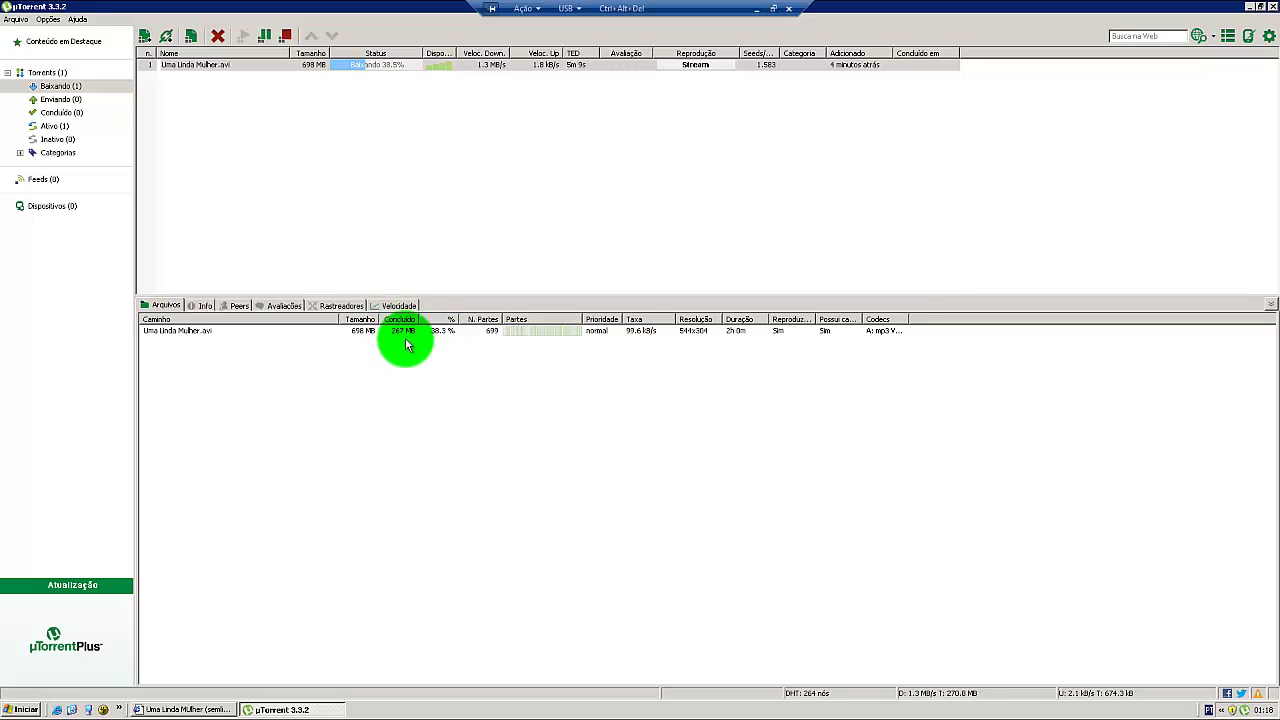
{"action": "left_click", "coordinate": [488, 332]}
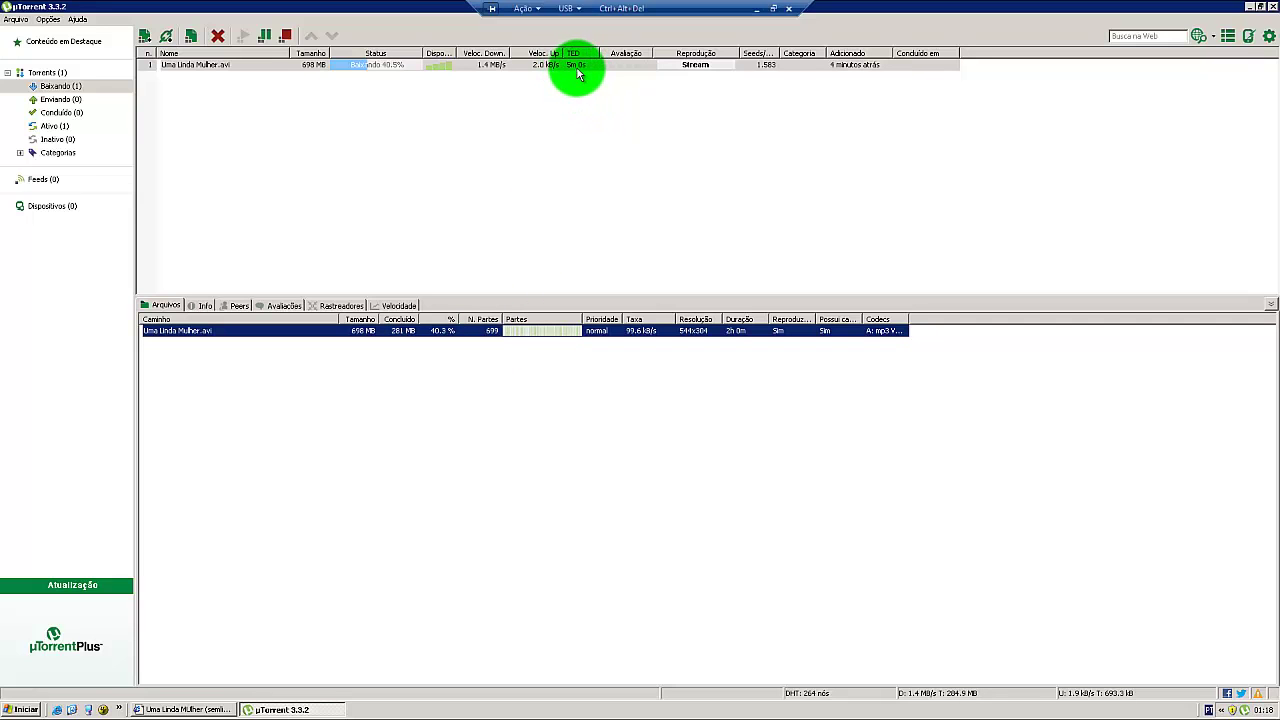
{"action": "left_click_drag", "start_coordinate": [598, 52], "coordinate": [616, 52]}
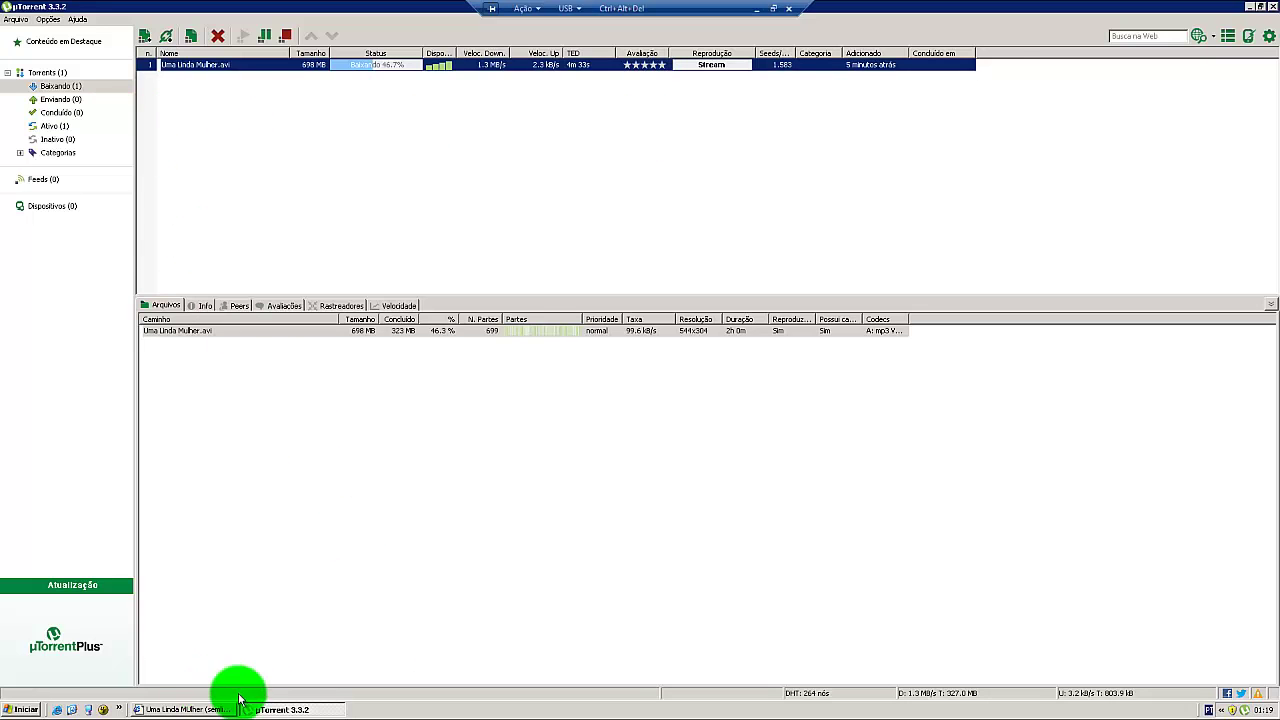
Step: Take the virtual machine out of full screen, switch to tutorial.doc in Word, and highlight text in outline items 2.1, 1.1 and 1.2
{"action": "key", "text": "ctrl+alt+Break"}
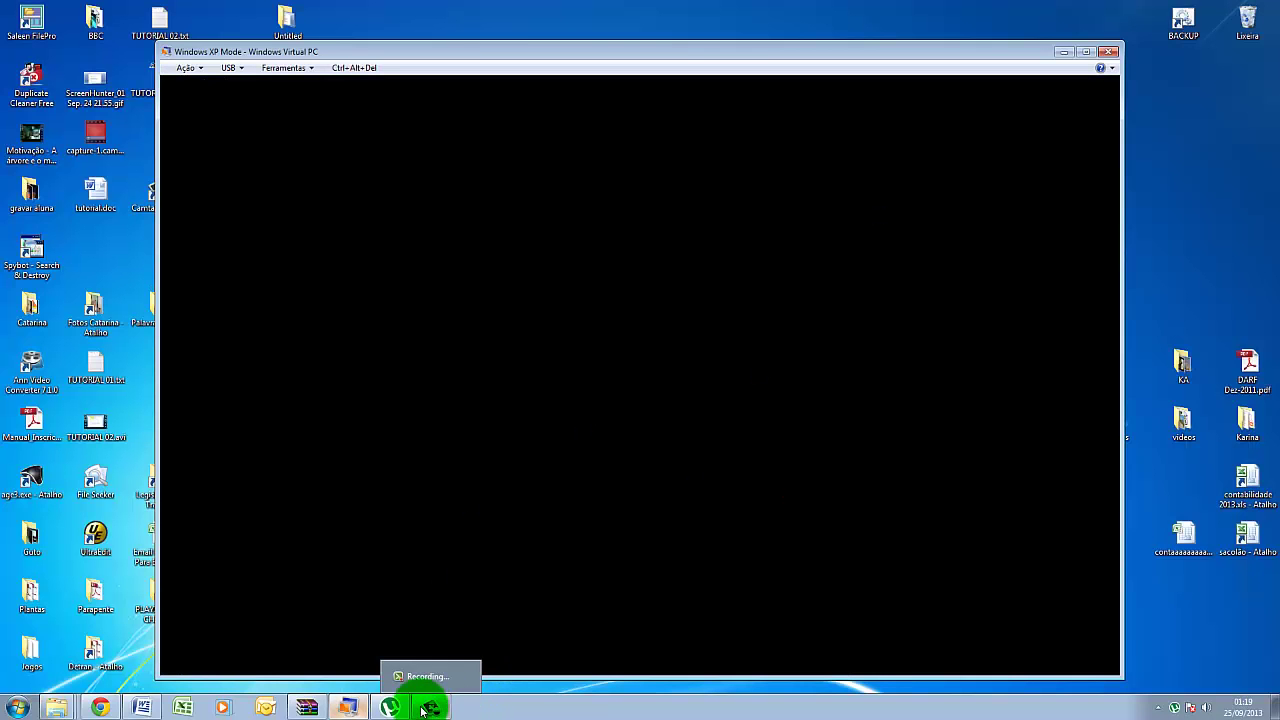
{"action": "left_click", "coordinate": [143, 708]}
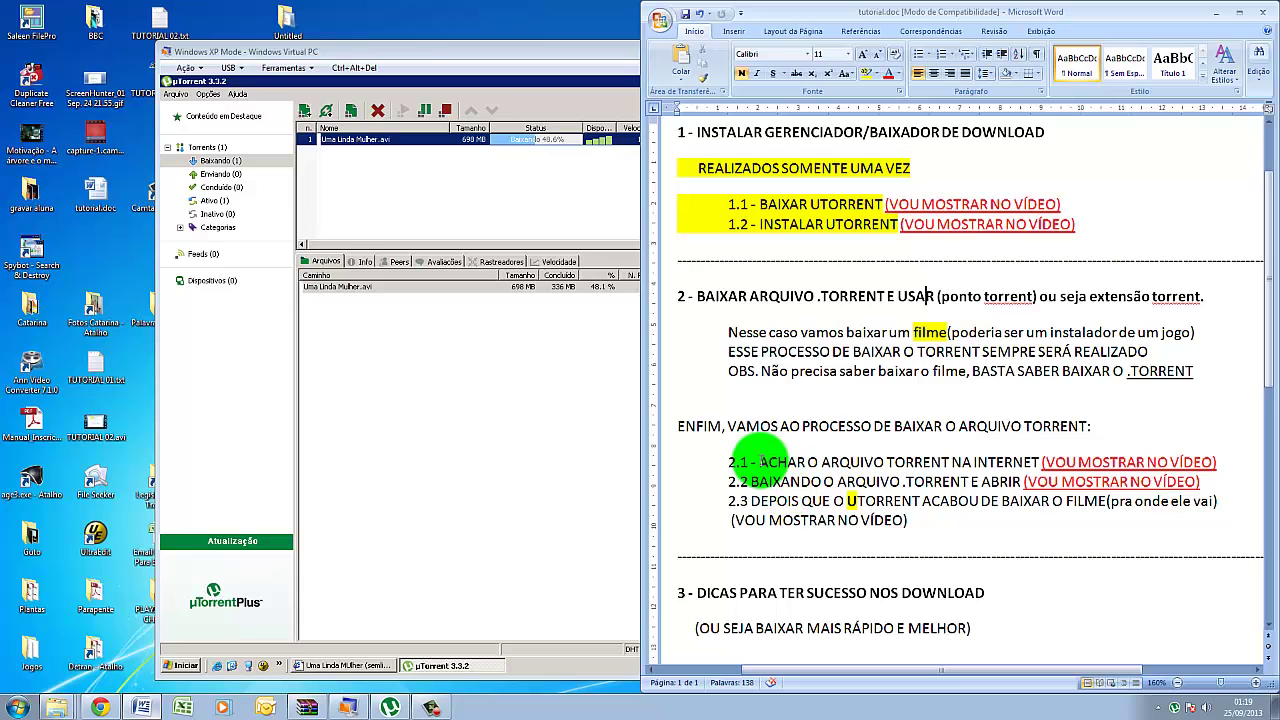
{"action": "left_click_drag", "start_coordinate": [760, 462], "coordinate": [1010, 452]}
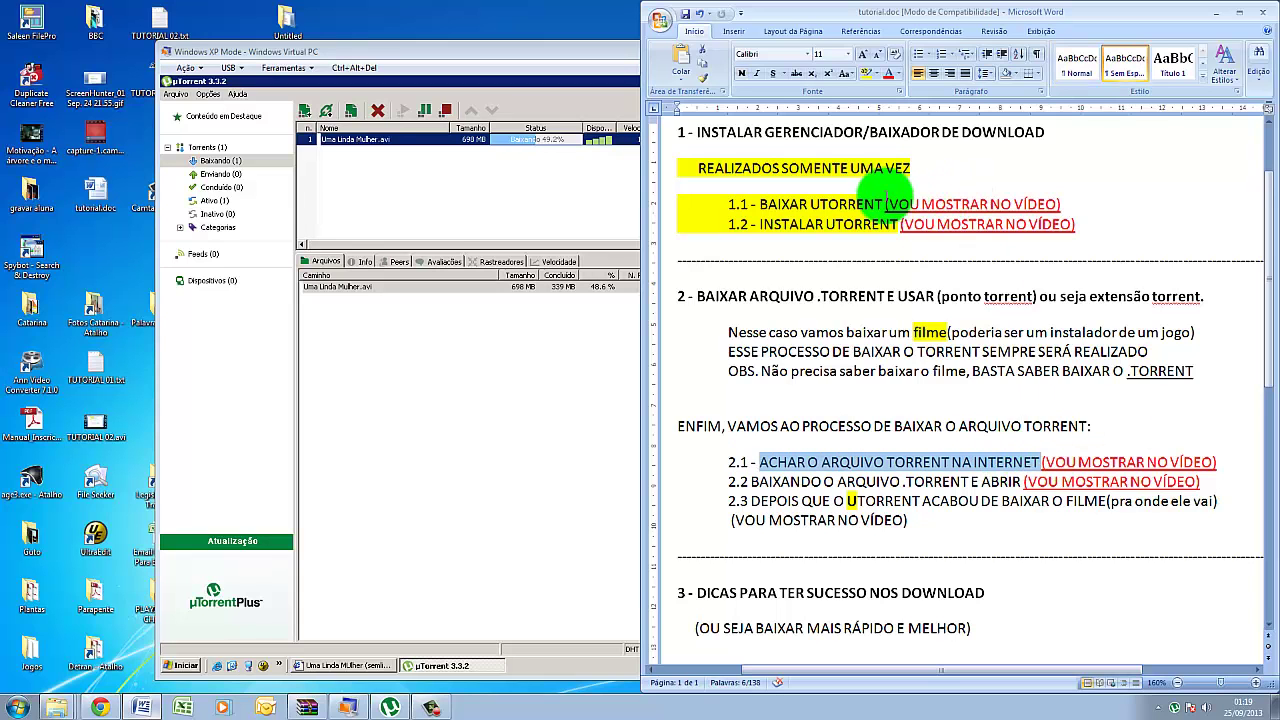
{"action": "left_click_drag", "start_coordinate": [887, 200], "coordinate": [1060, 204]}
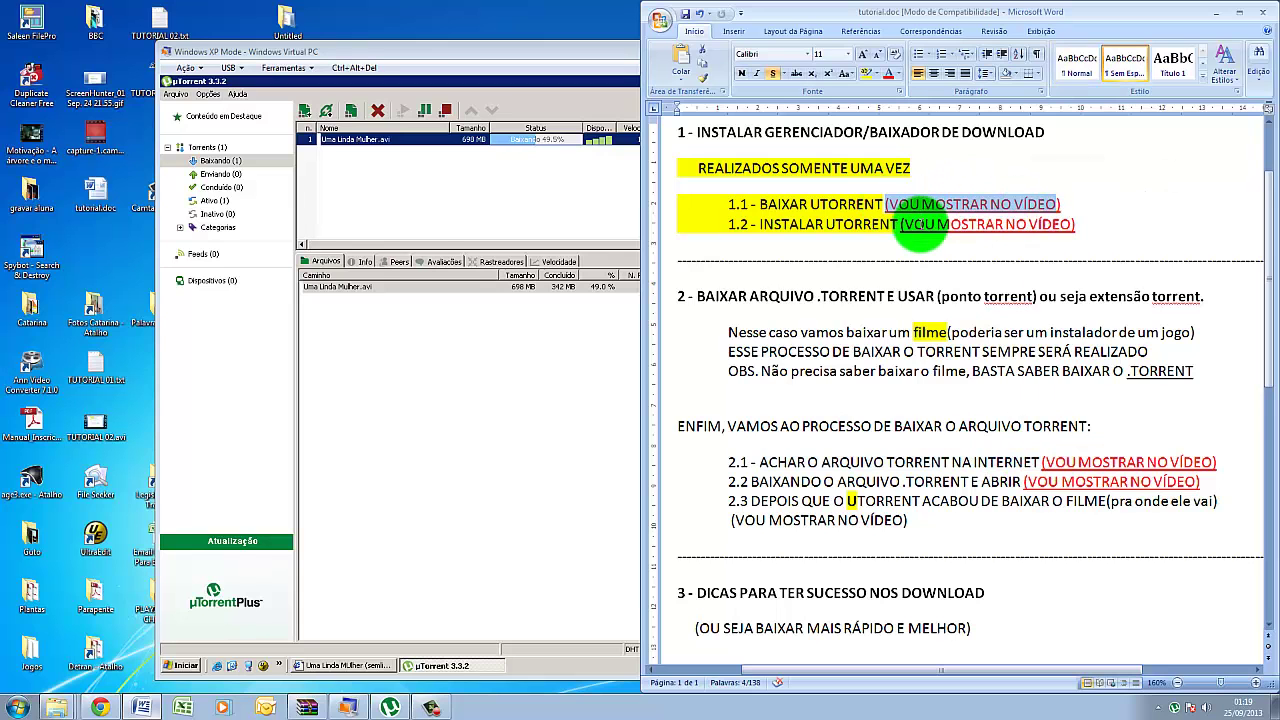
{"action": "left_click_drag", "start_coordinate": [920, 230], "coordinate": [1048, 224]}
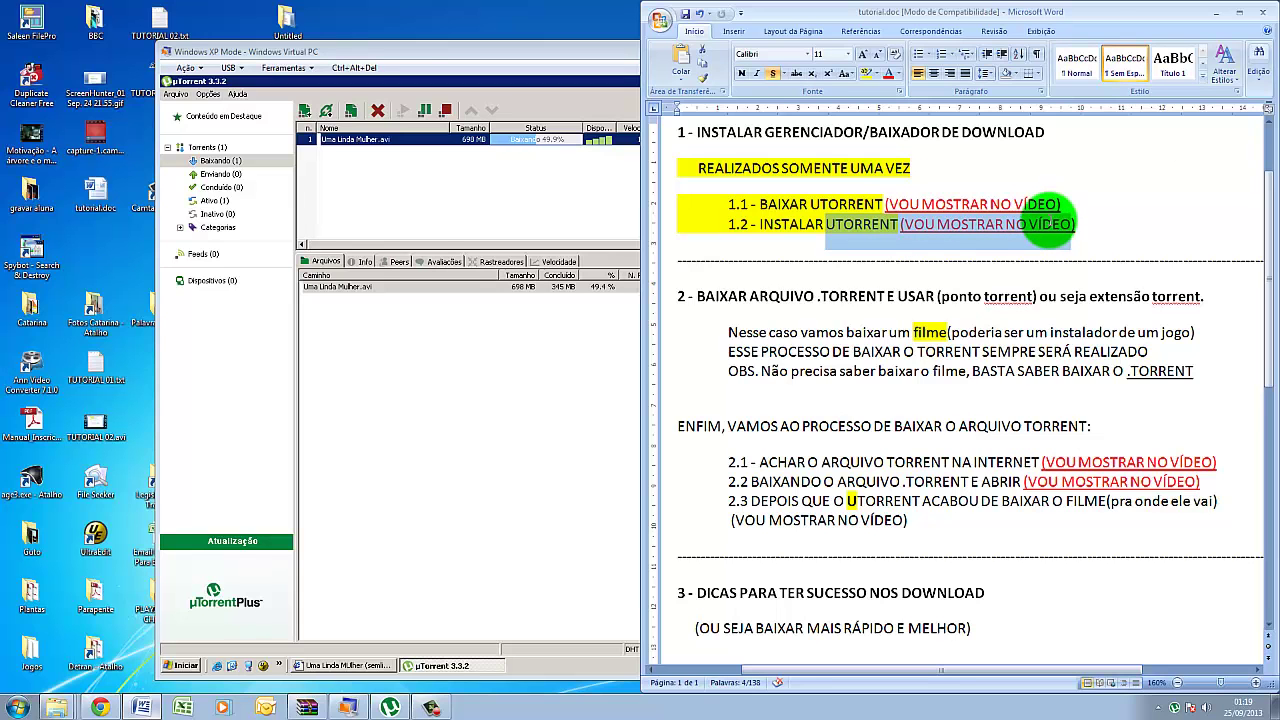
Step: Highlight the end of the section 2 heading from USAR onward, and the word filme in the paragraph below it
{"action": "left_click", "coordinate": [1216, 296]}
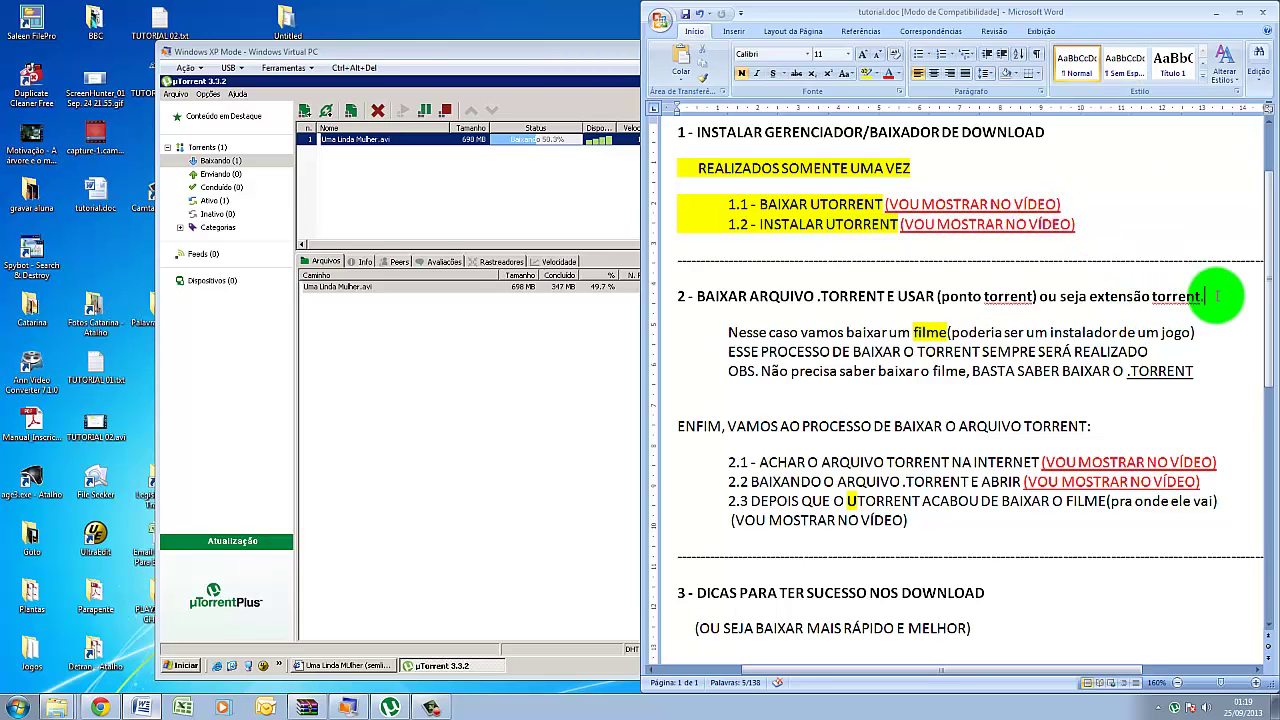
{"action": "left_click_drag", "start_coordinate": [1216, 296], "coordinate": [929, 296]}
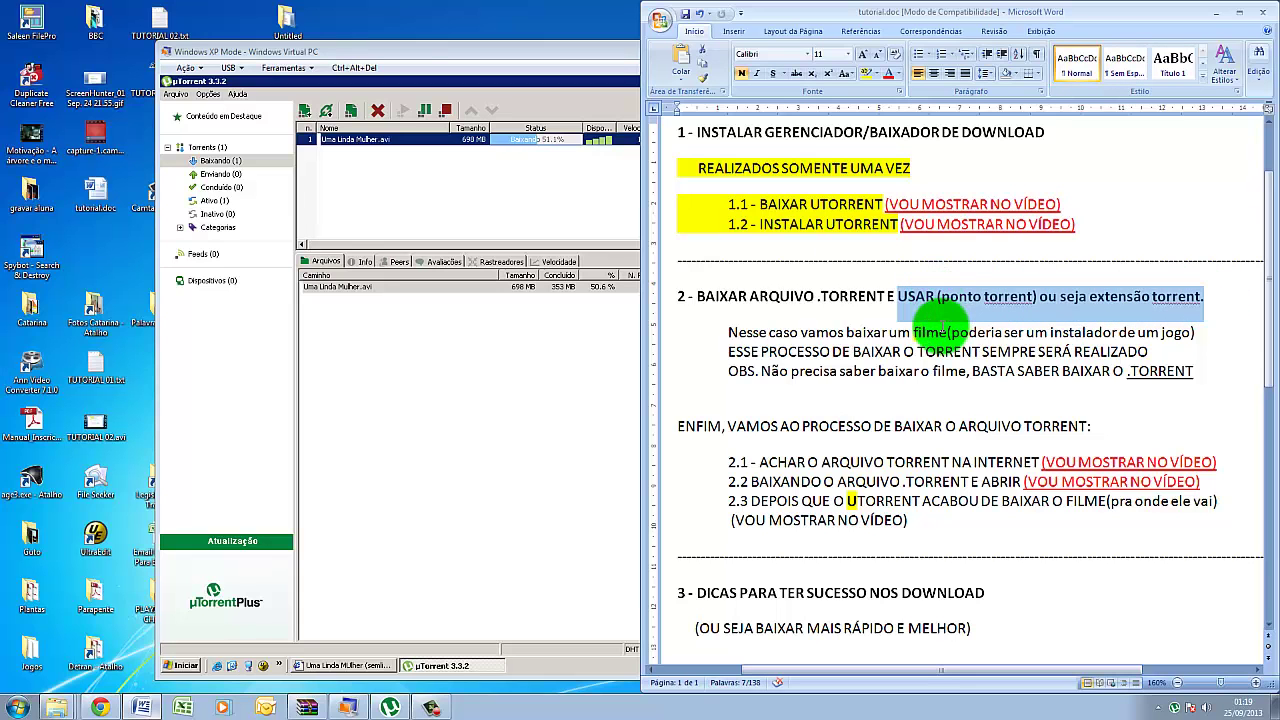
{"action": "left_click", "coordinate": [918, 340]}
{"action": "double_click", "coordinate": [930, 335]}
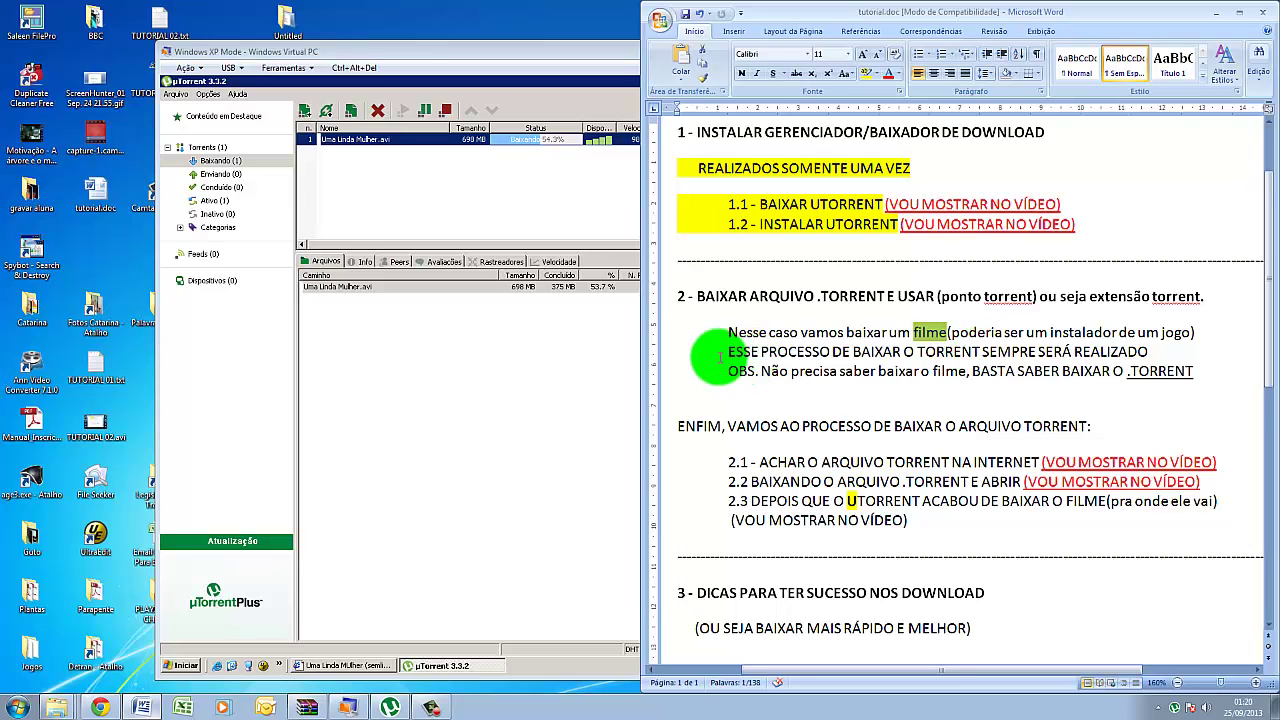
Step: Select the ESSE PROCESSO line, the OBS. line, and the phrase BASTA SABER BAIXAR O .TORRENT in section 2
{"action": "left_click_drag", "start_coordinate": [730, 352], "coordinate": [1148, 354]}
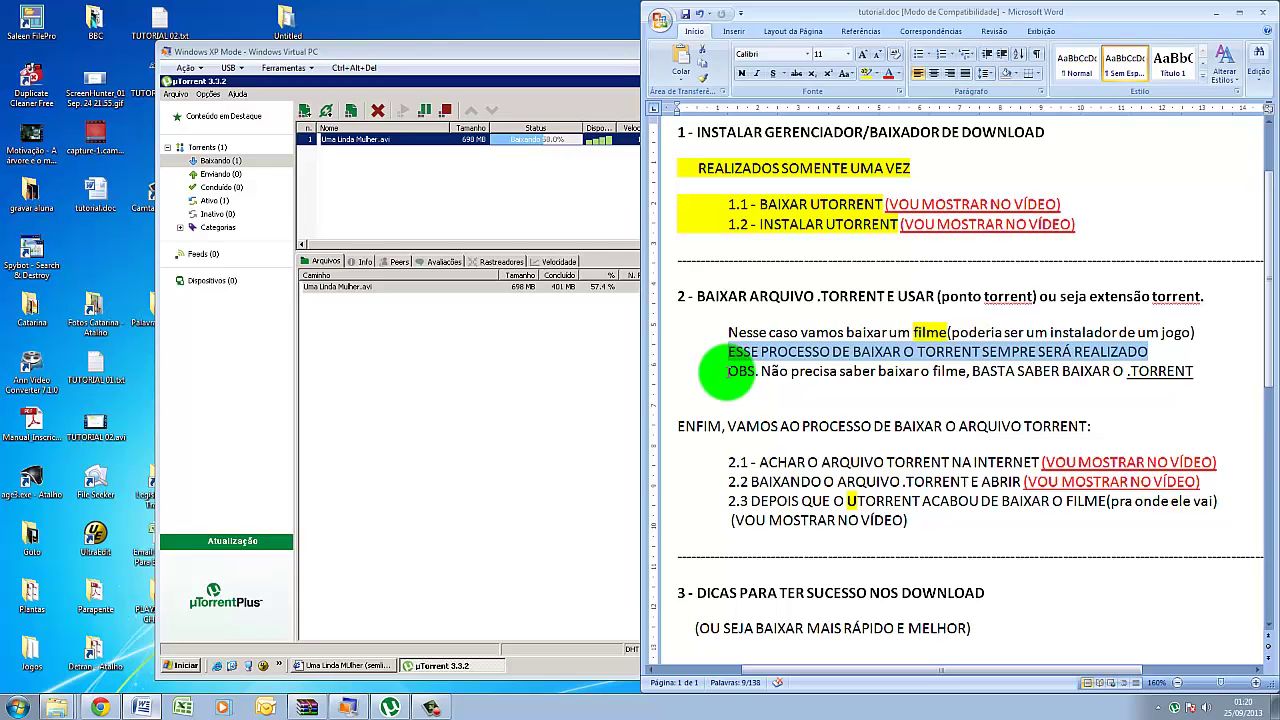
{"action": "left_click_drag", "start_coordinate": [728, 371], "coordinate": [1190, 373]}
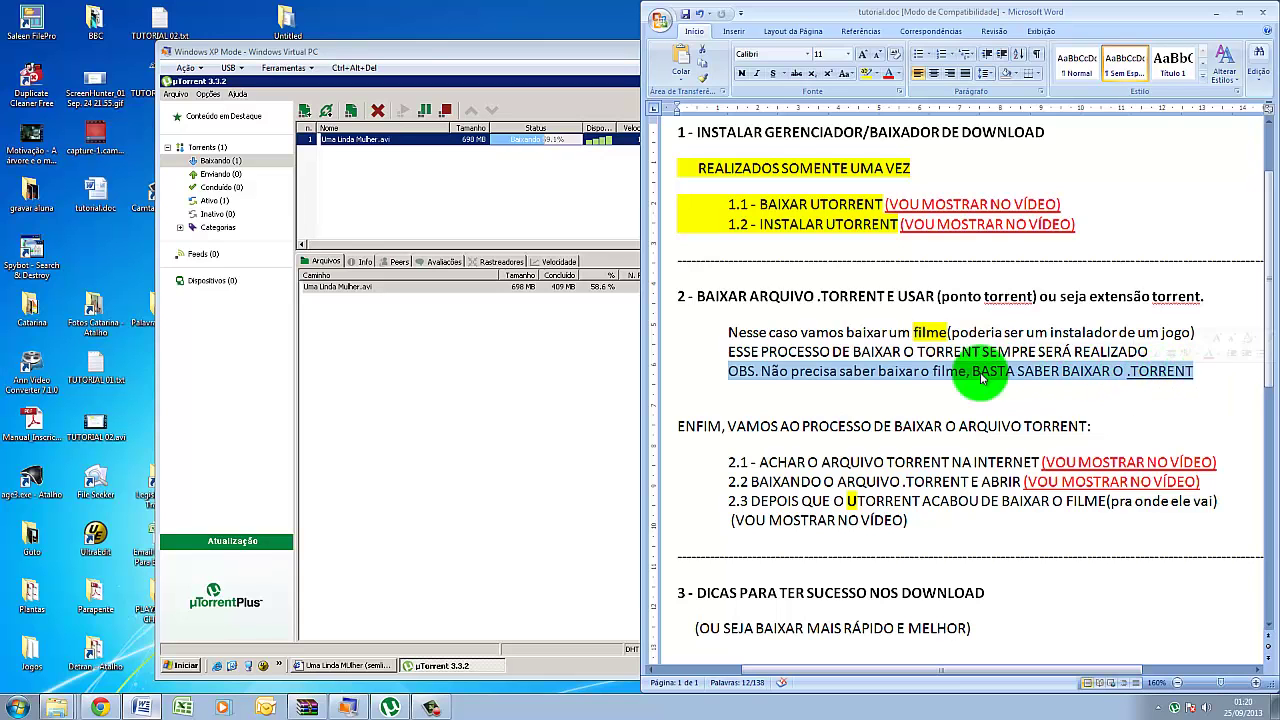
{"action": "left_click", "coordinate": [826, 410]}
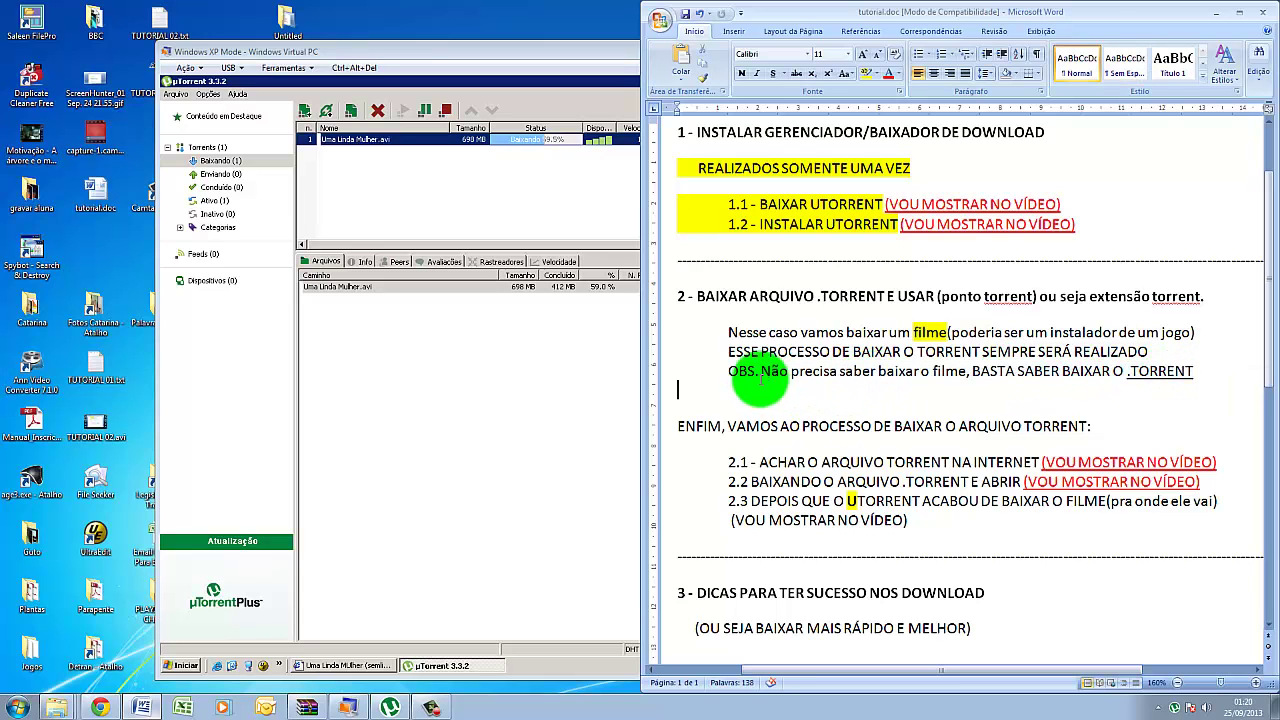
{"action": "left_click_drag", "start_coordinate": [761, 371], "coordinate": [1182, 373]}
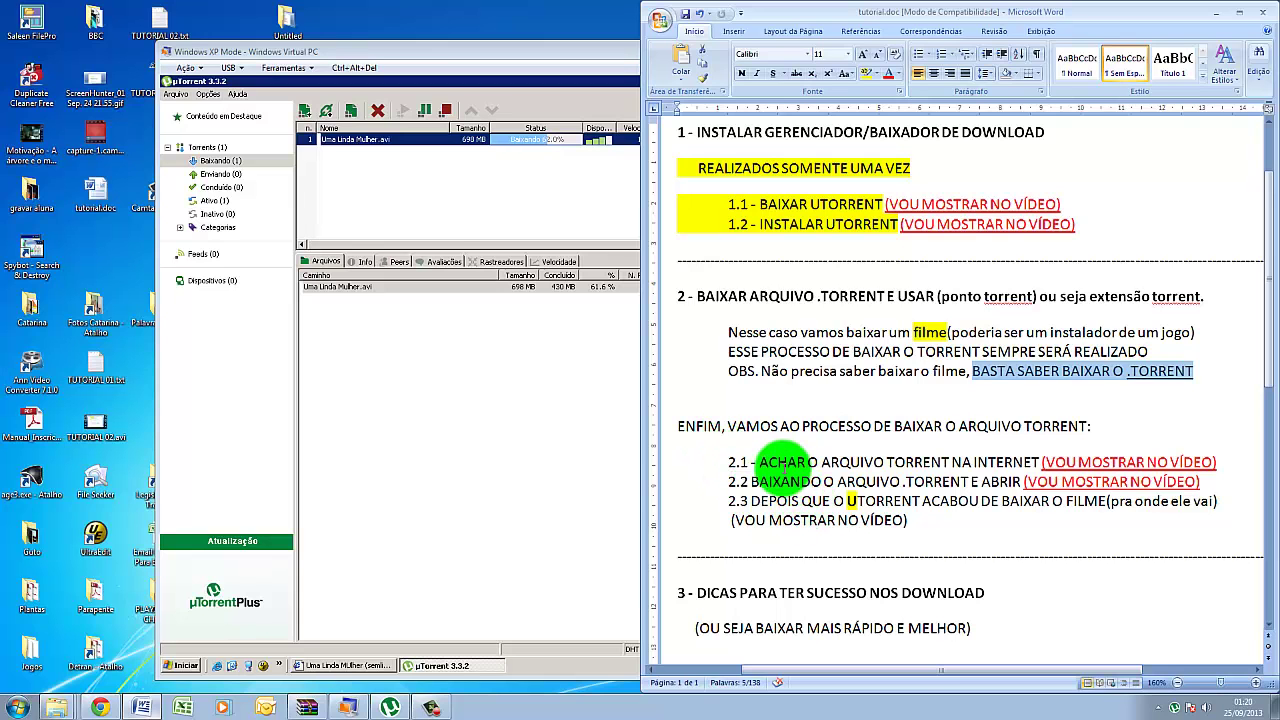
Step: Select the text of items 2.1 and 2.2, the word ABRIR, and item 2.3 from DEPOIS through FILME
{"action": "left_click_drag", "start_coordinate": [734, 462], "coordinate": [1030, 462]}
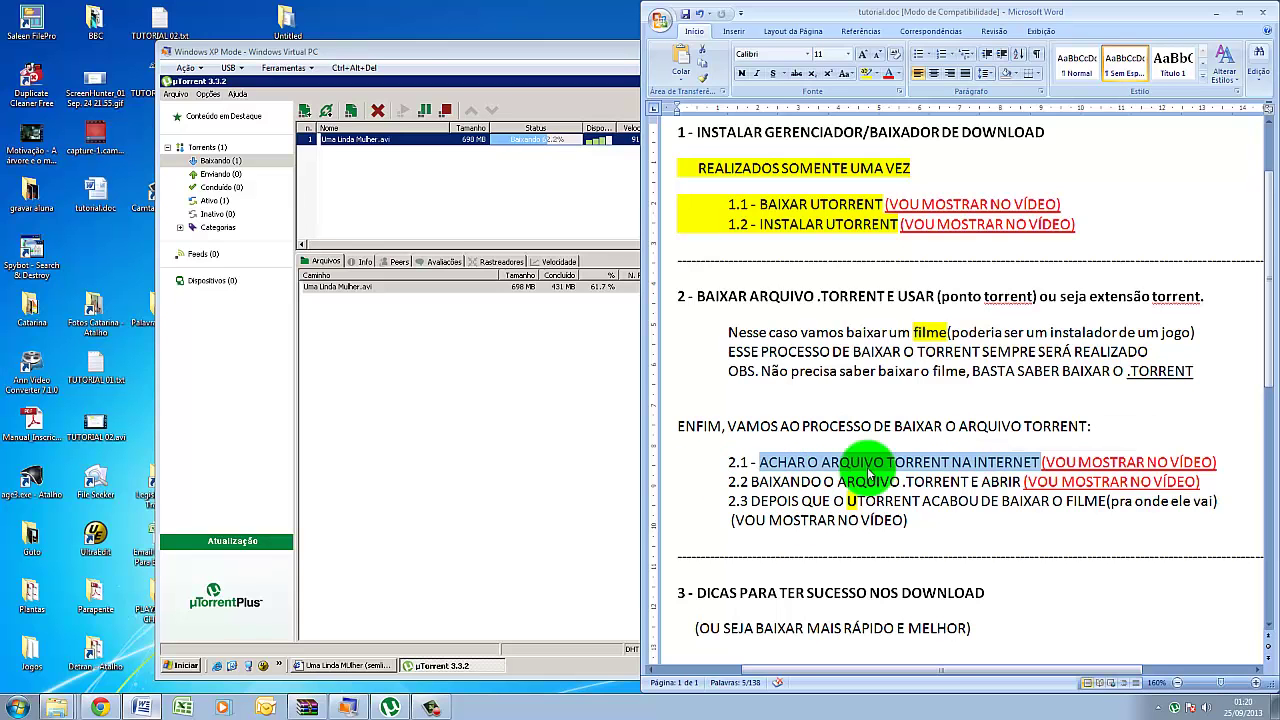
{"action": "left_click_drag", "start_coordinate": [751, 482], "coordinate": [995, 481]}
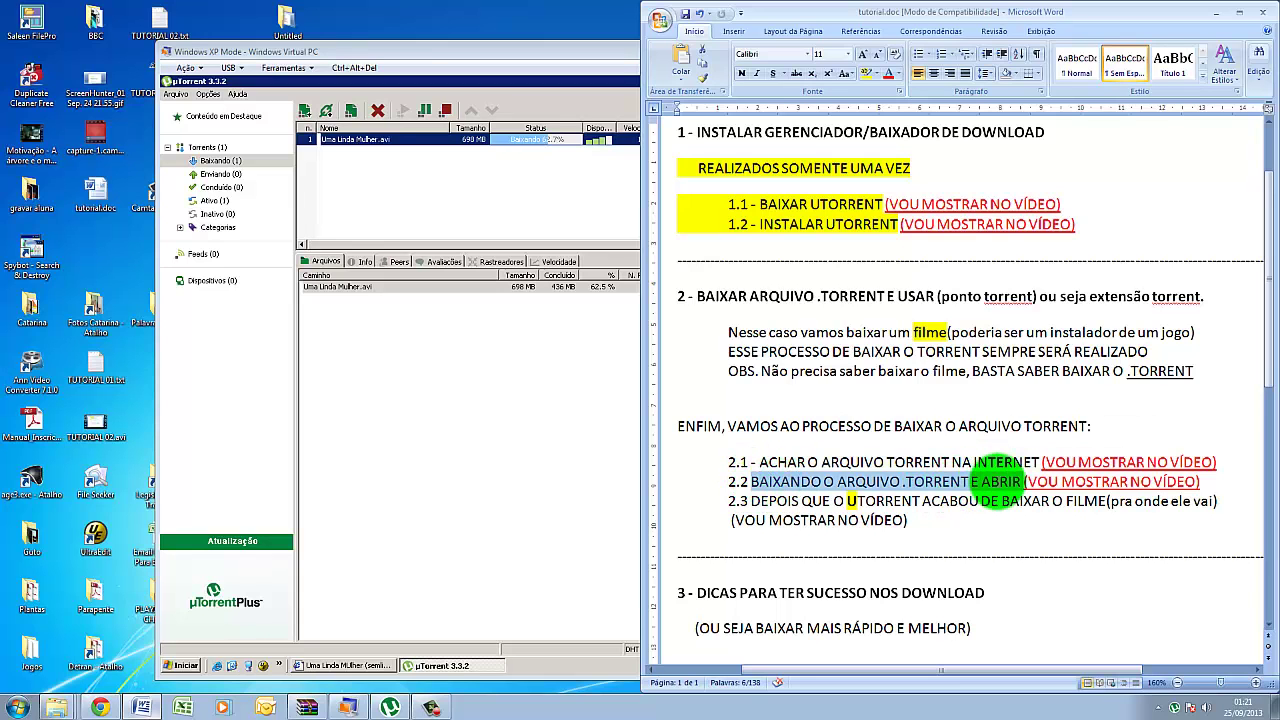
{"action": "left_click", "coordinate": [982, 500]}
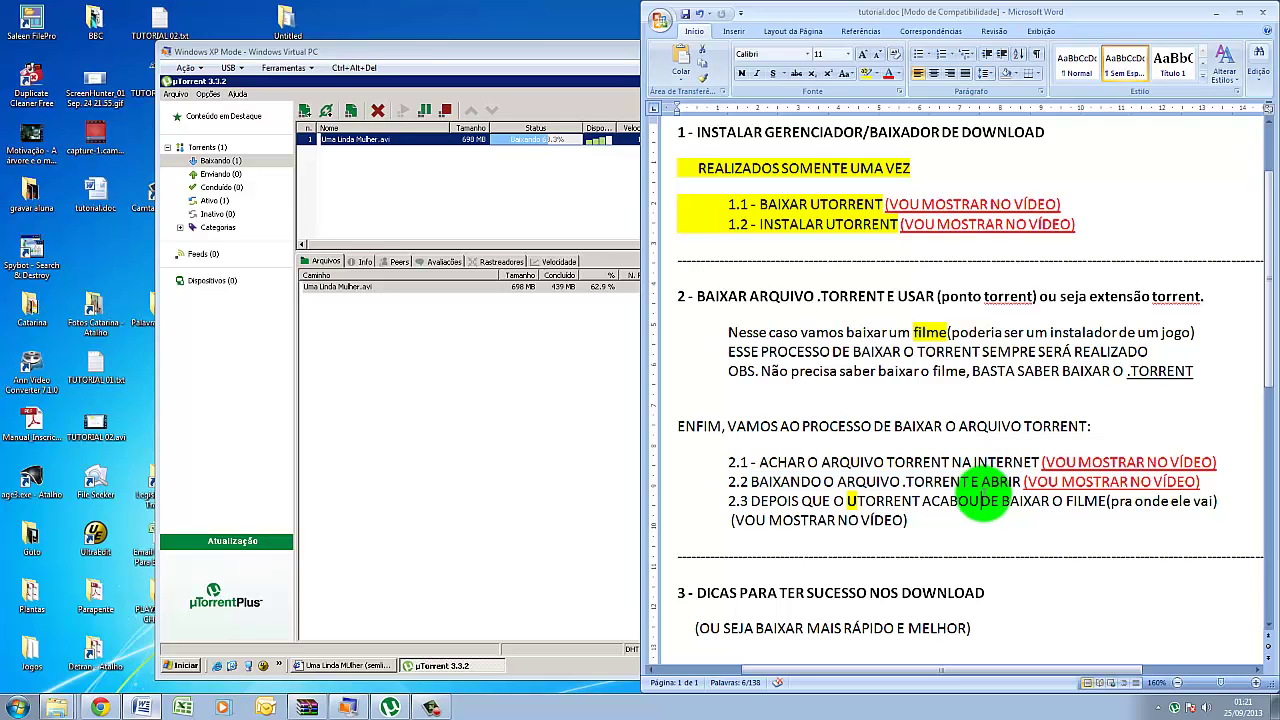
{"action": "left_click_drag", "start_coordinate": [982, 481], "coordinate": [1020, 474]}
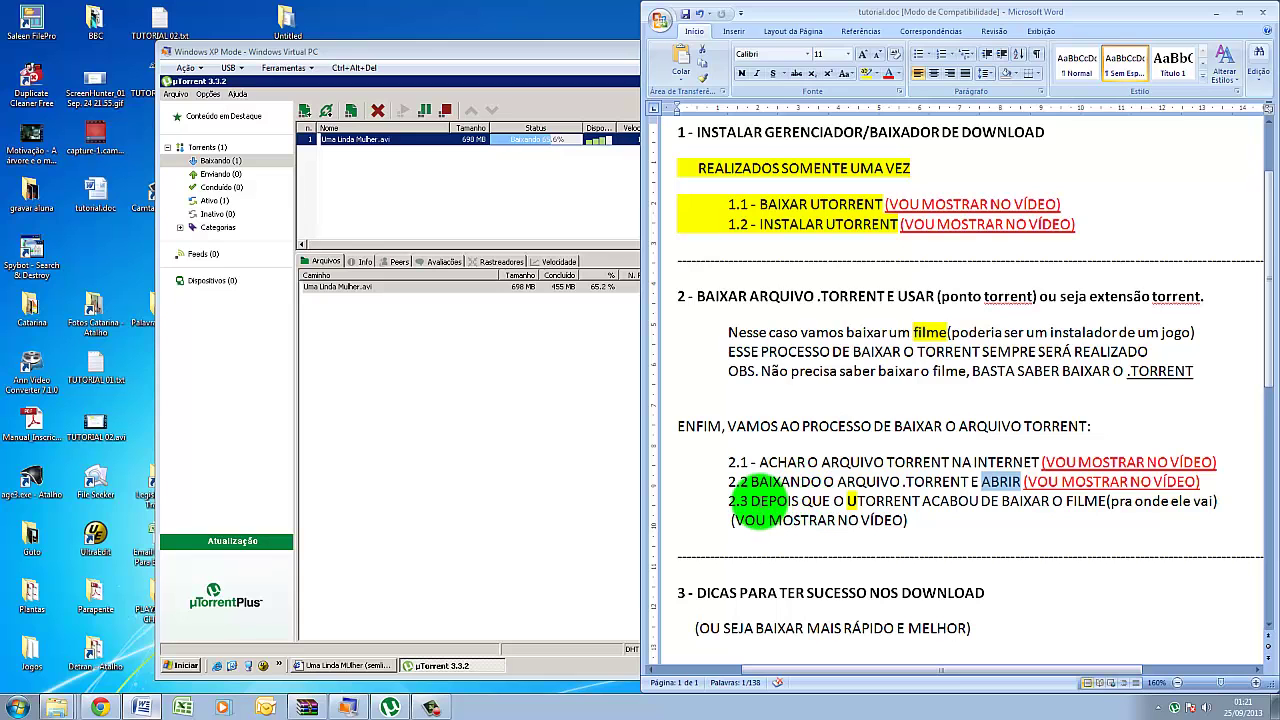
{"action": "left_click_drag", "start_coordinate": [751, 501], "coordinate": [920, 501]}
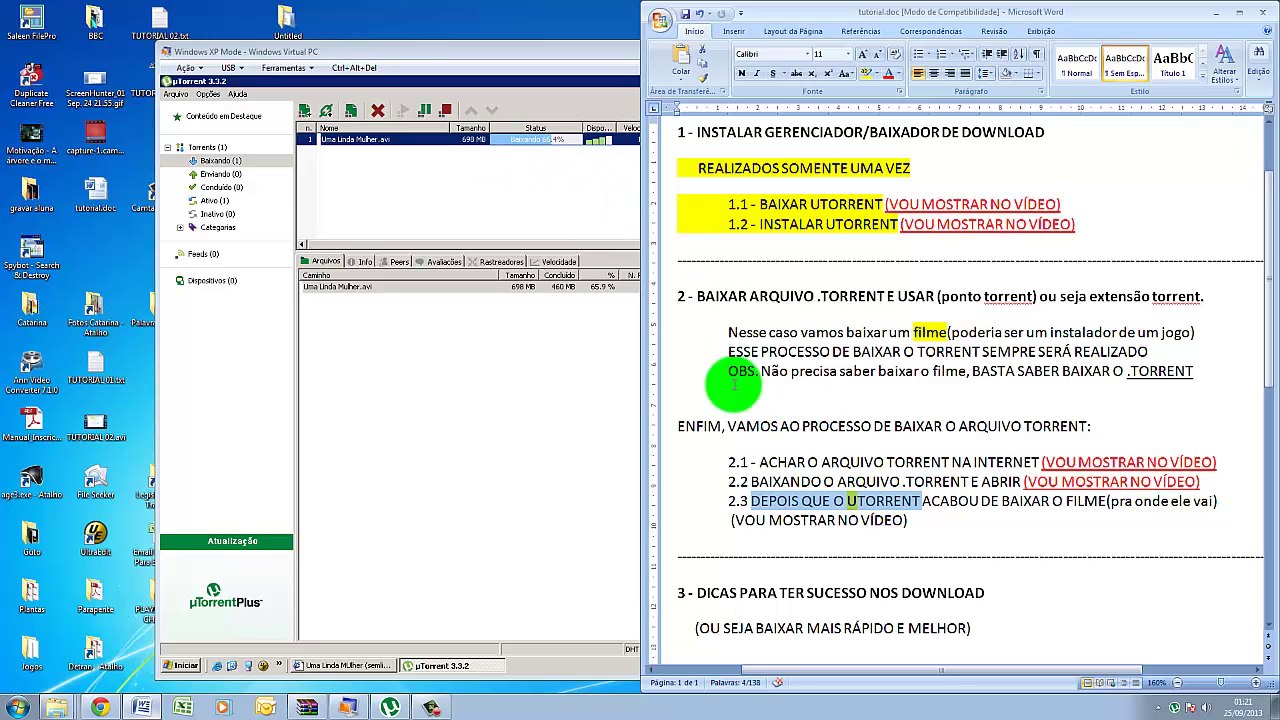
{"action": "left_click_drag", "start_coordinate": [752, 501], "coordinate": [1066, 506]}
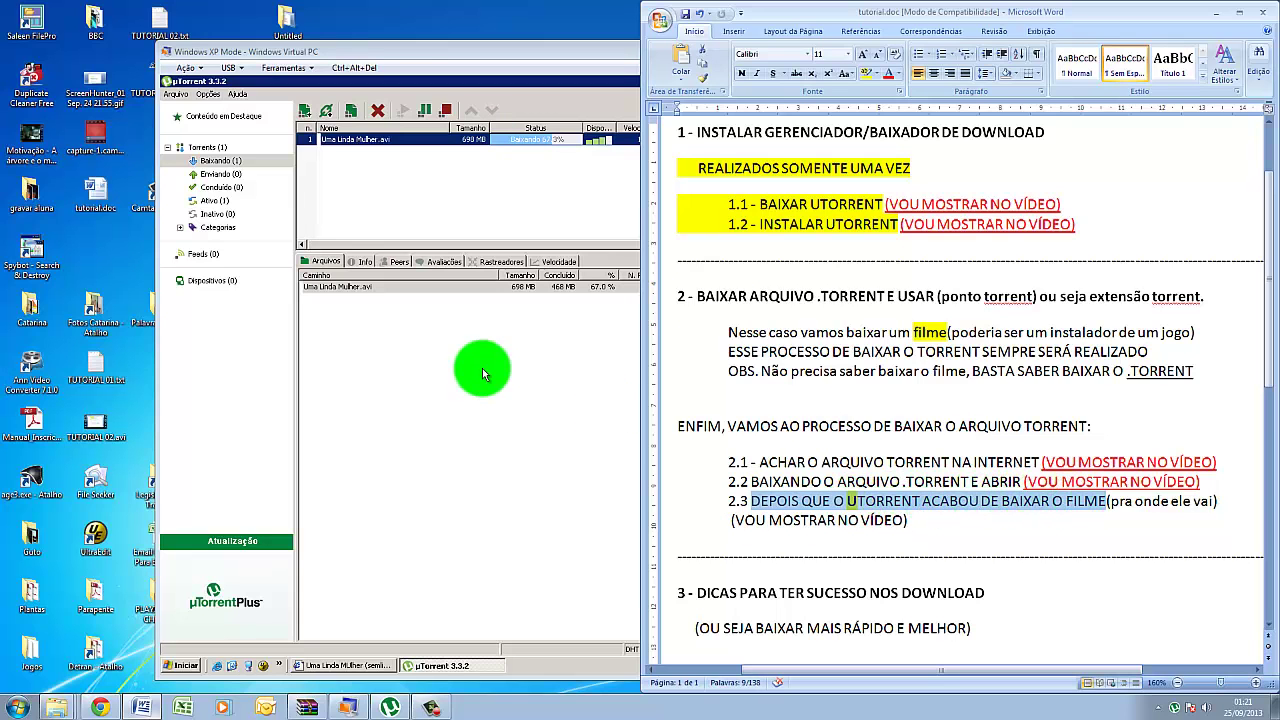
Step: Switch to the virtual machine and show the torrent's files, then its general information with the save path
{"action": "left_click", "coordinate": [537, 85]}
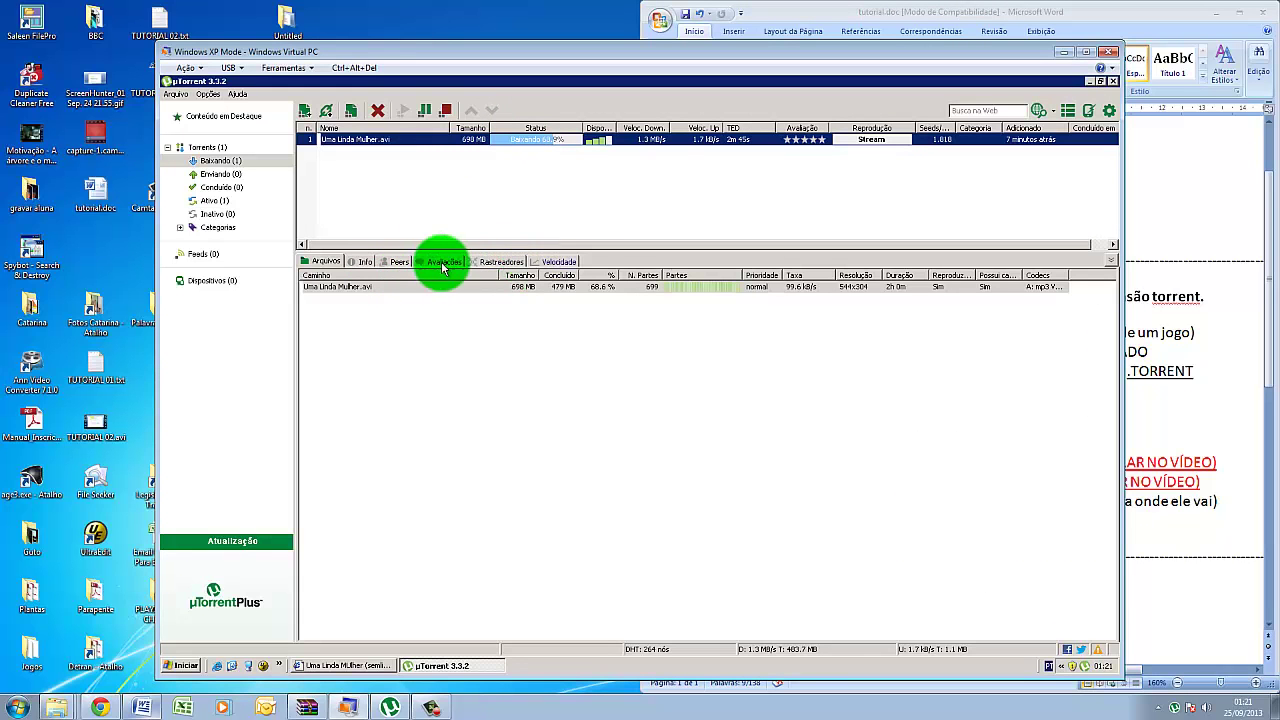
{"action": "left_click", "coordinate": [323, 262]}
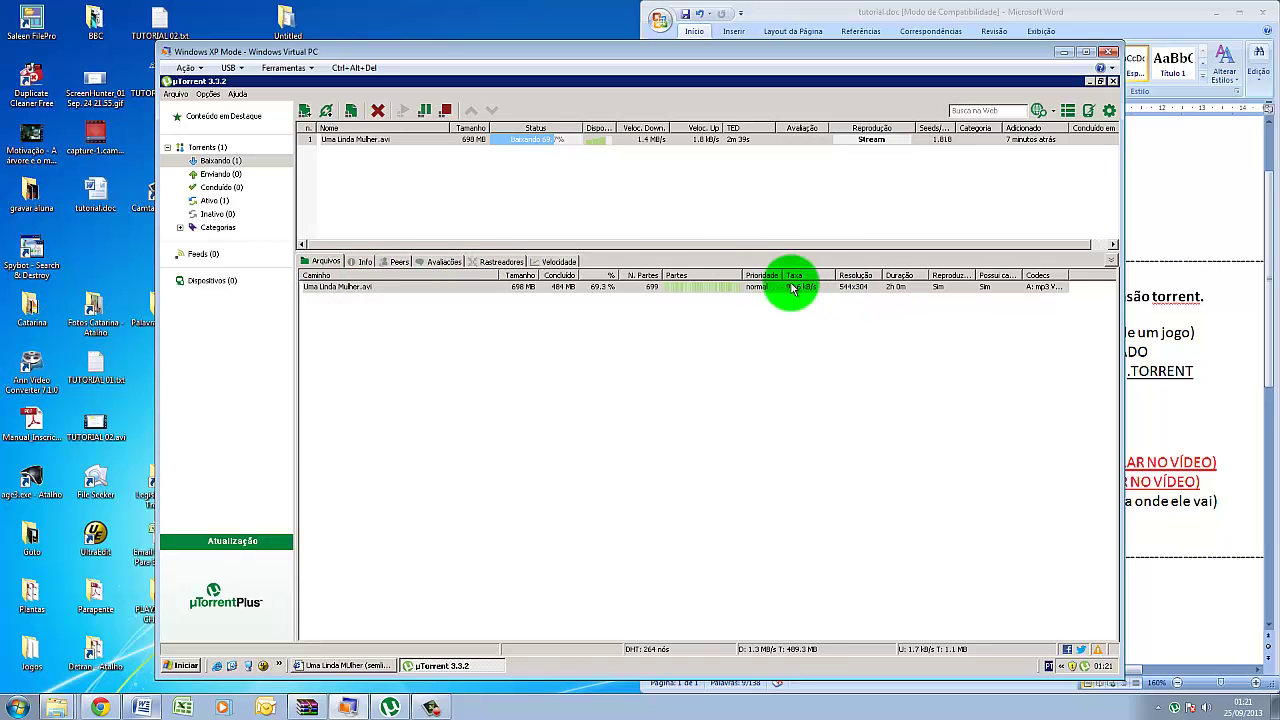
{"action": "left_click", "coordinate": [364, 261]}
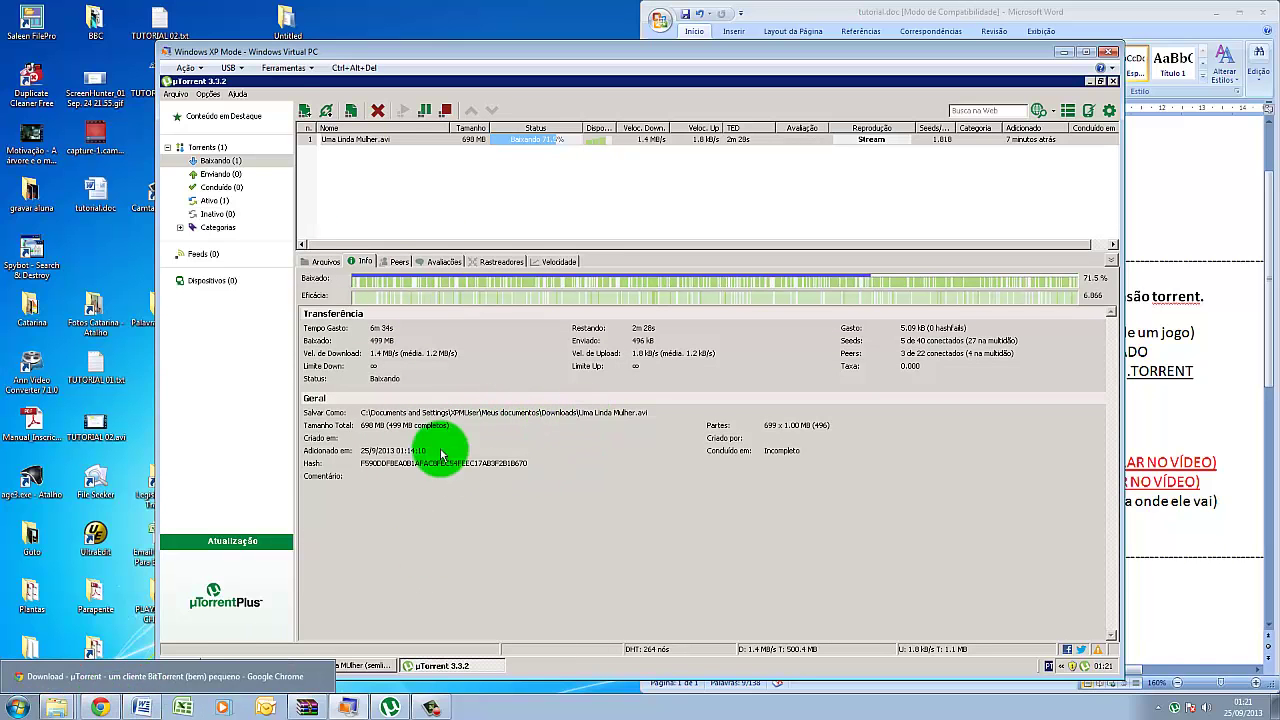
Step: Minimize µTorrent and open the Downloads folder inside Meus documentos
{"action": "left_click", "coordinate": [1090, 83]}
{"action": "left_click", "coordinate": [1090, 83]}
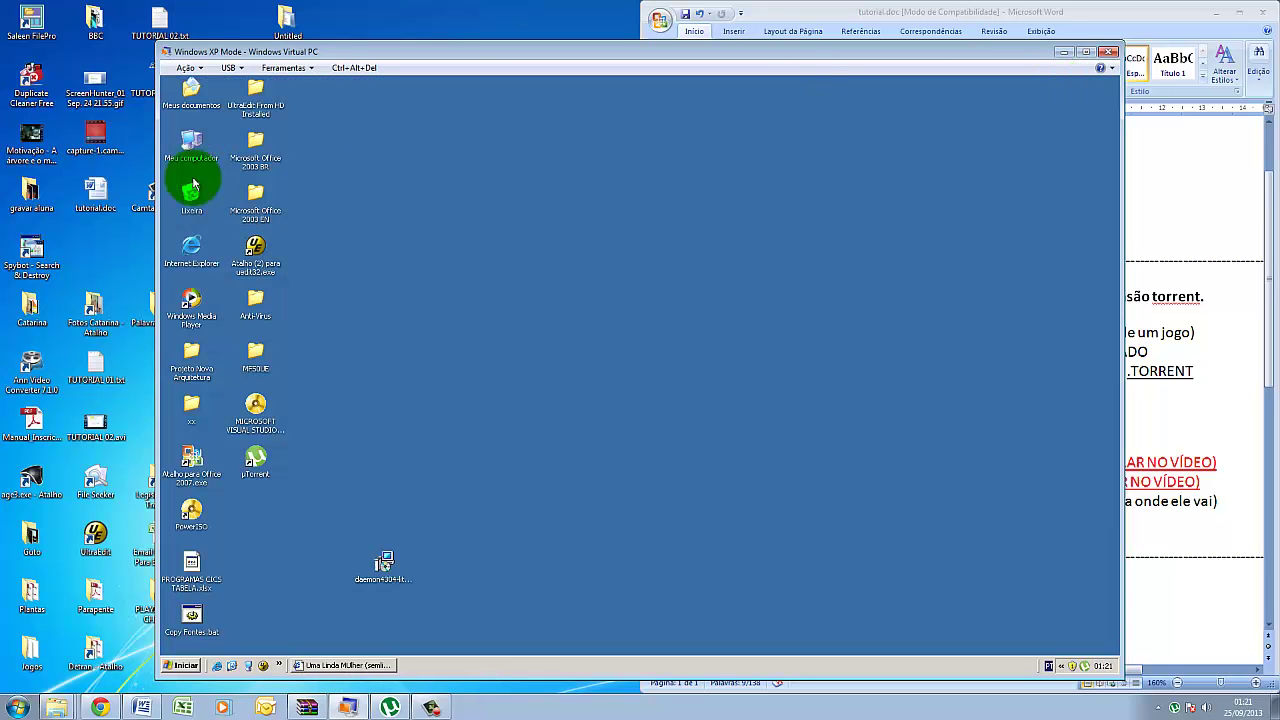
{"action": "double_click", "coordinate": [198, 103]}
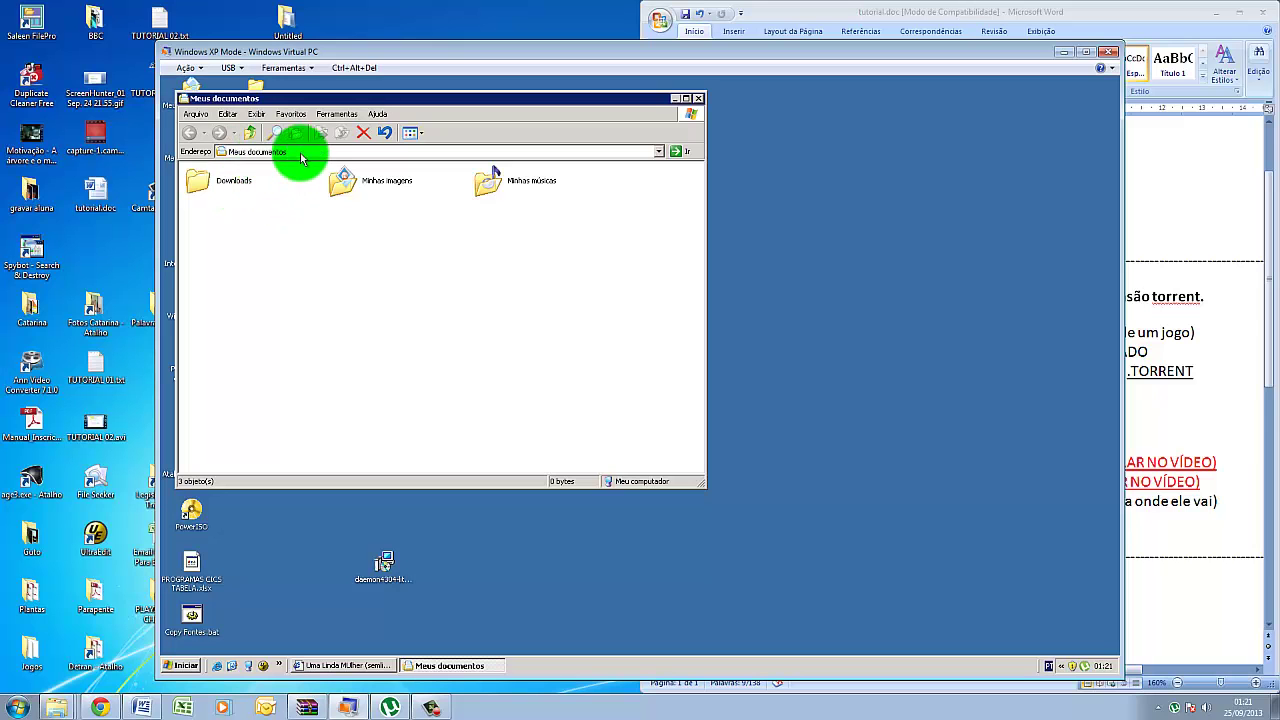
{"action": "double_click", "coordinate": [223, 188]}
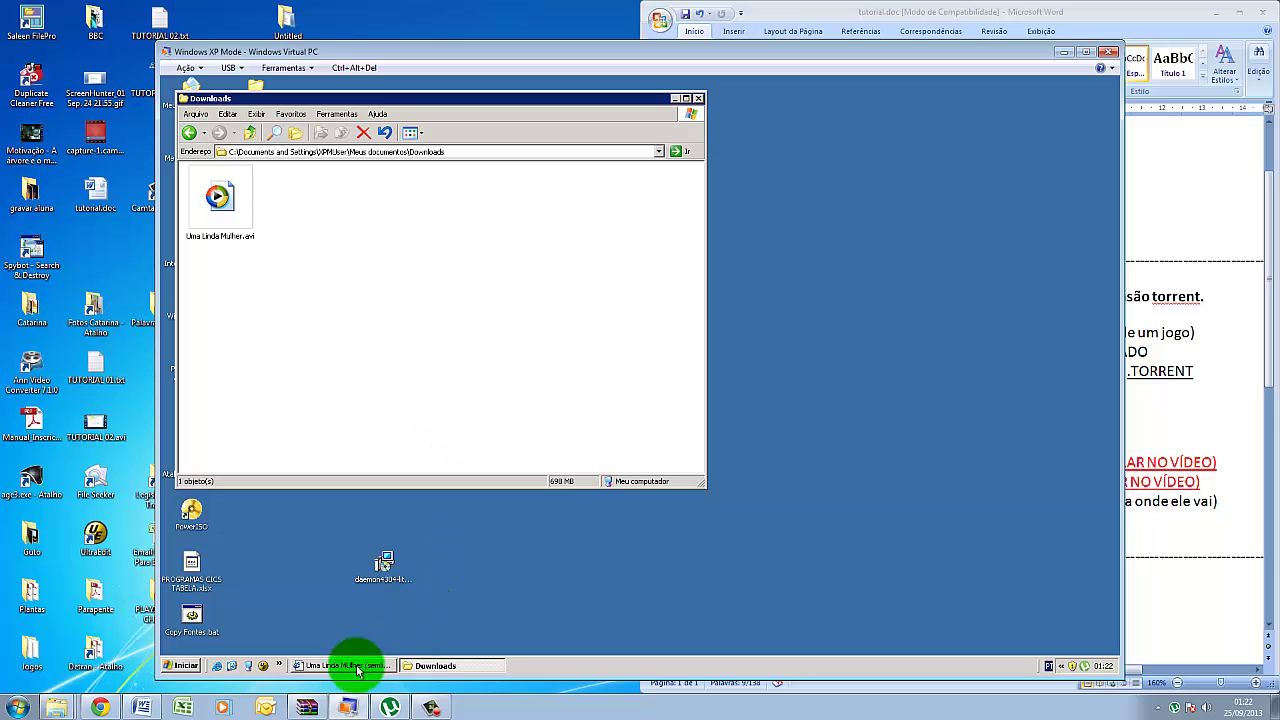
Step: Try to play Uma Linda Mulher.avi, completing the Windows Media Player 9 setup with default options, and close the player
{"action": "double_click", "coordinate": [216, 208]}
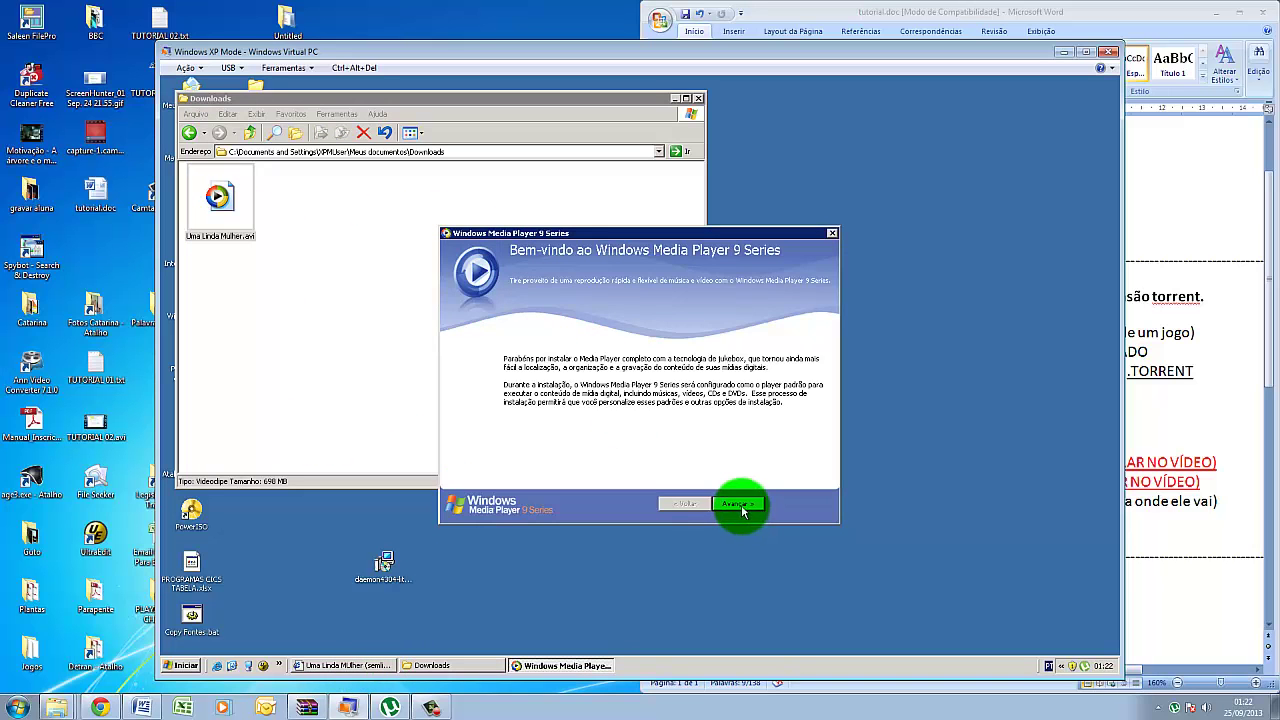
{"action": "left_click", "coordinate": [740, 506]}
{"action": "left_click", "coordinate": [740, 505]}
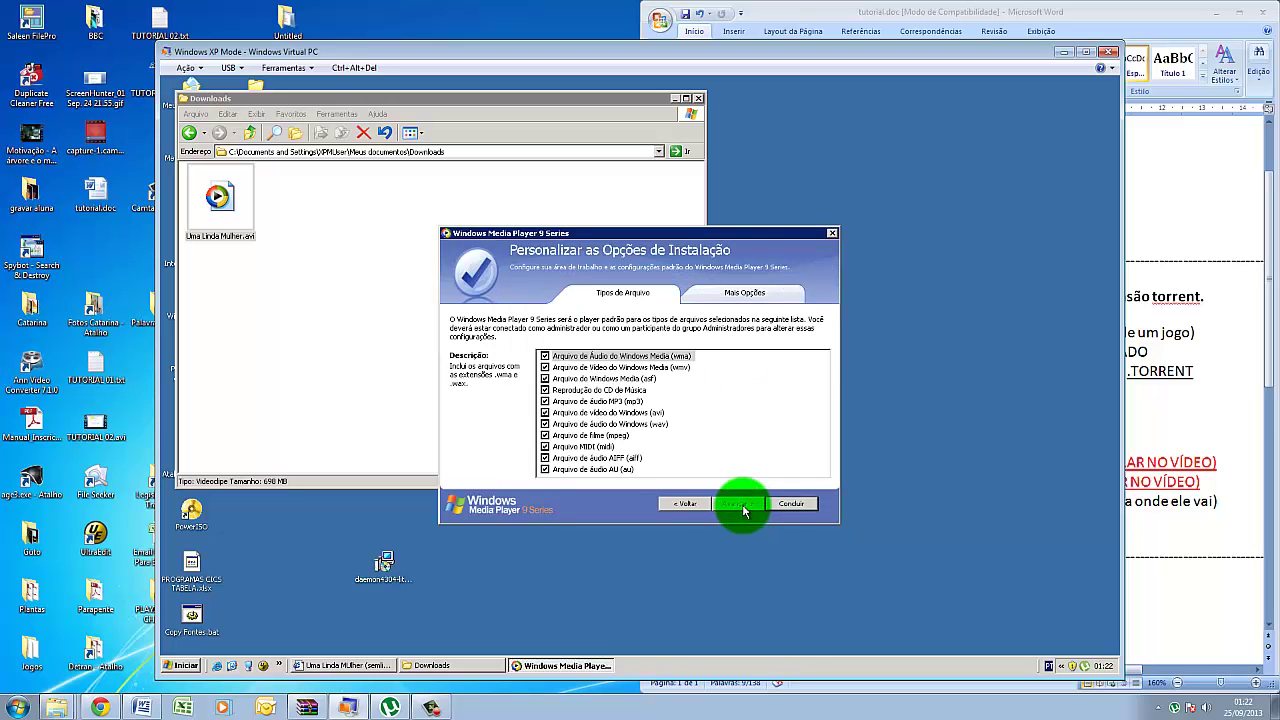
{"action": "left_click", "coordinate": [789, 504]}
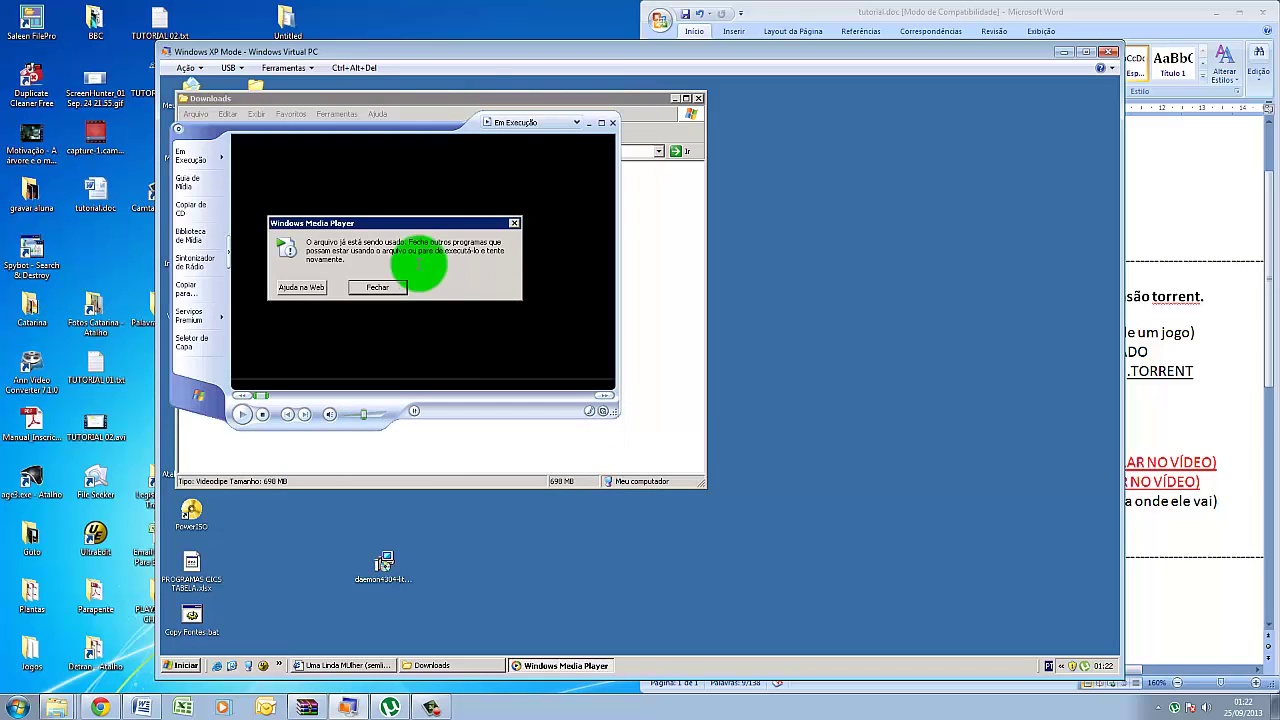
{"action": "left_click", "coordinate": [379, 288]}
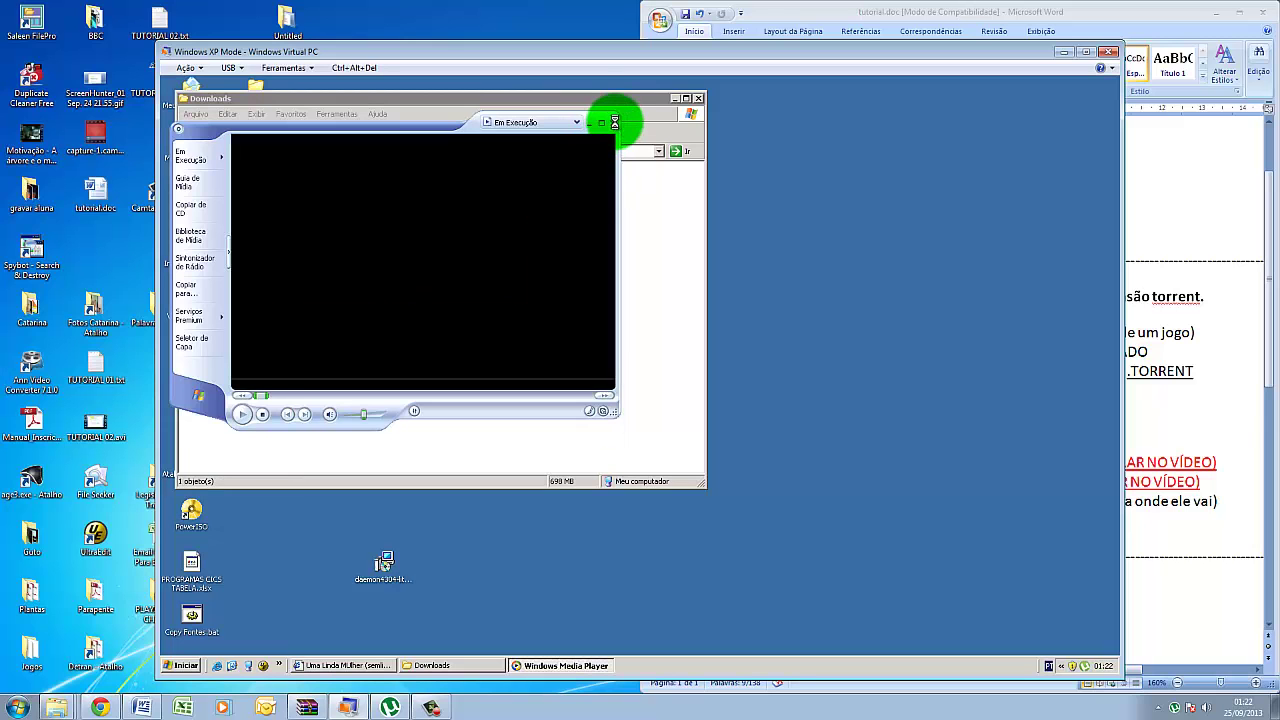
{"action": "left_click", "coordinate": [614, 122]}
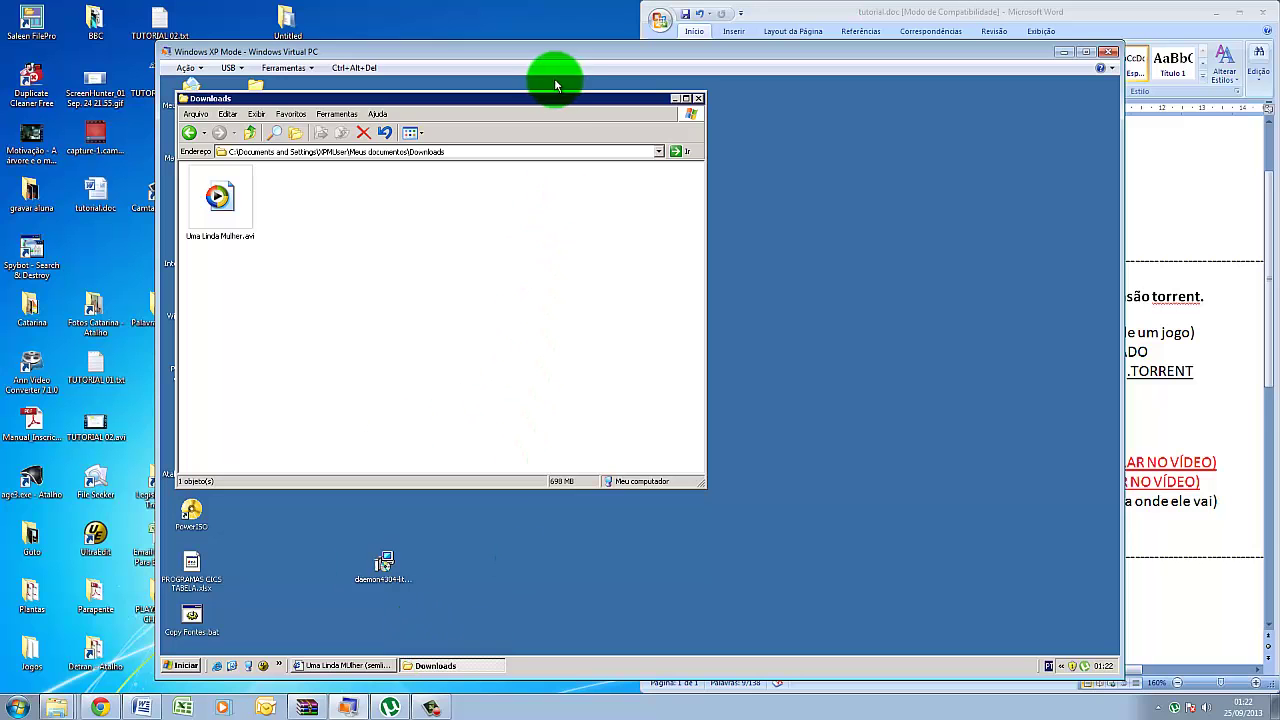
Step: Move the Downloads folder window clear of the desktop icons and check the virtual machine's background µTorrent transfer status
{"action": "left_click_drag", "start_coordinate": [550, 99], "coordinate": [749, 112]}
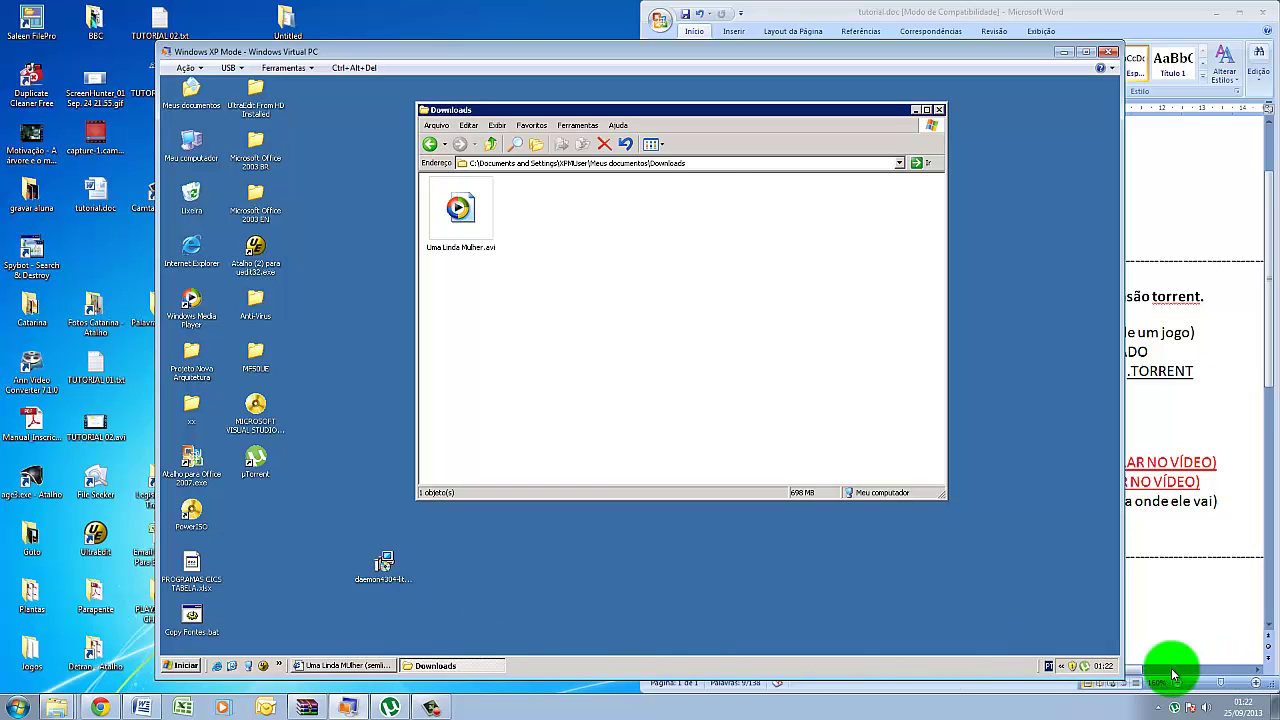
{"action": "mouse_move", "coordinate": [1088, 670]}
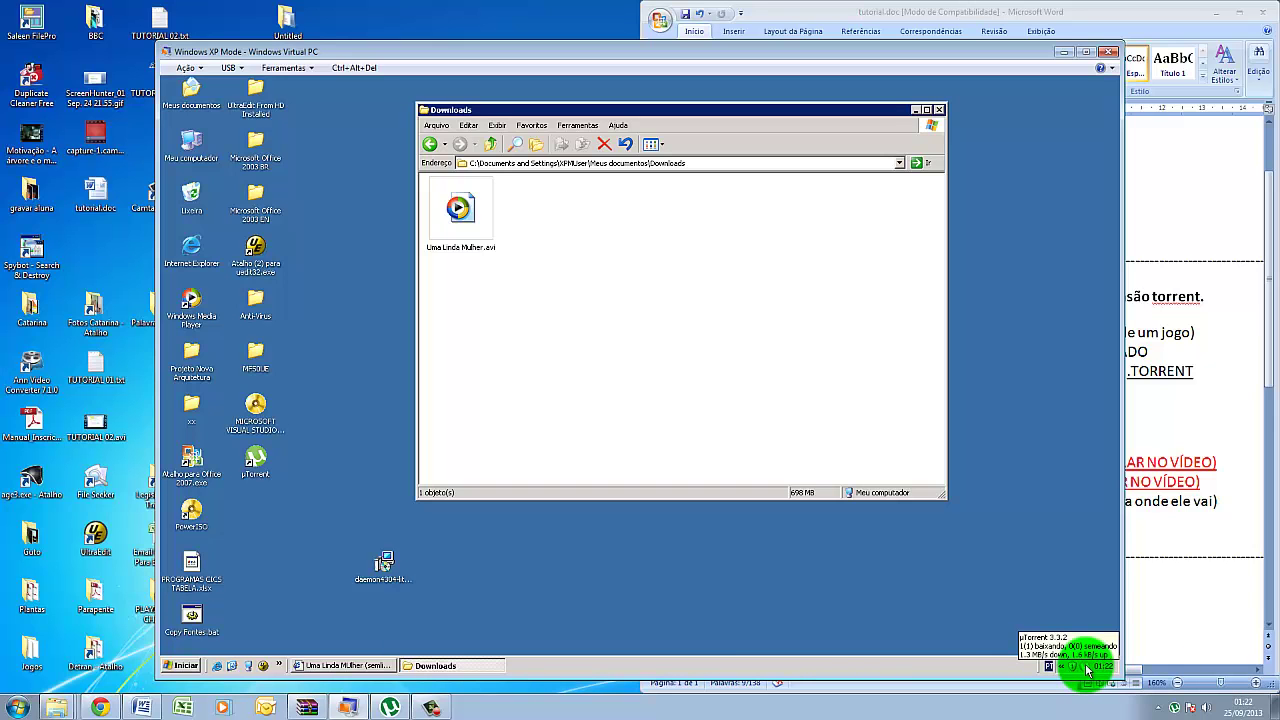
{"action": "left_click", "coordinate": [1088, 670]}
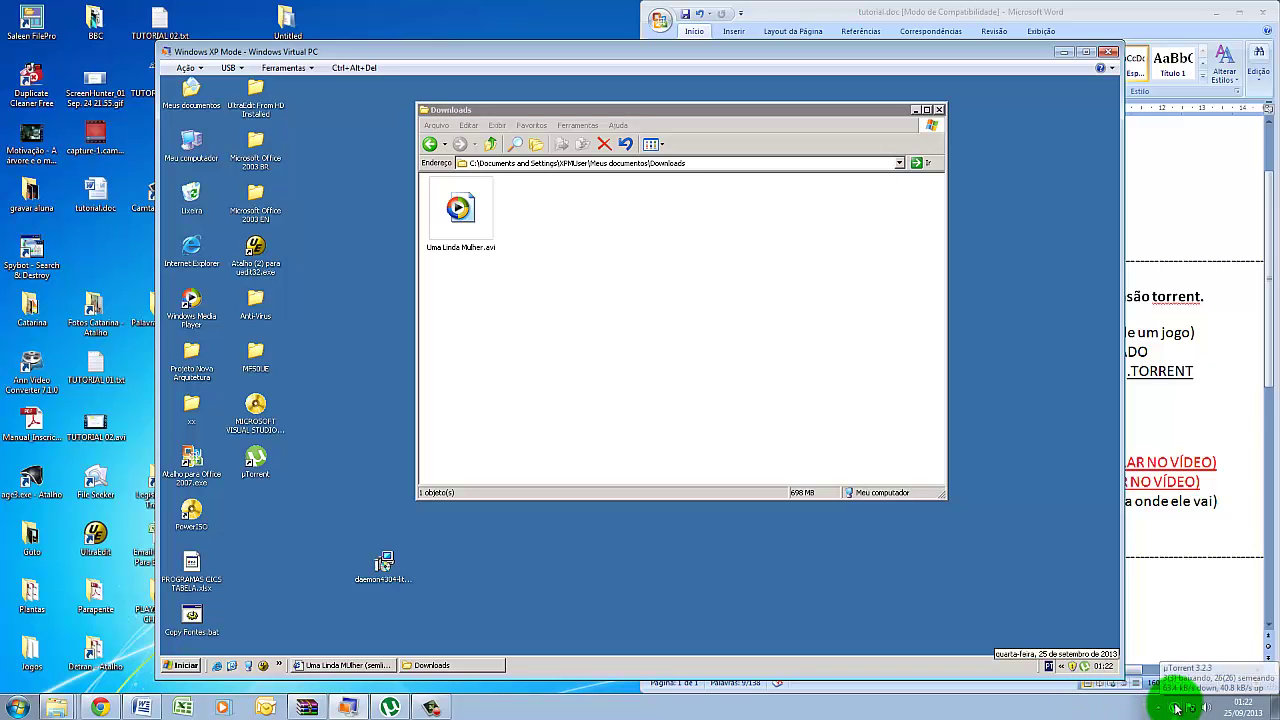
Step: Close the host computer's µTorrent window, then show and dismiss the options of its background process
{"action": "right_click", "coordinate": [395, 702]}
{"action": "left_click", "coordinate": [383, 681]}
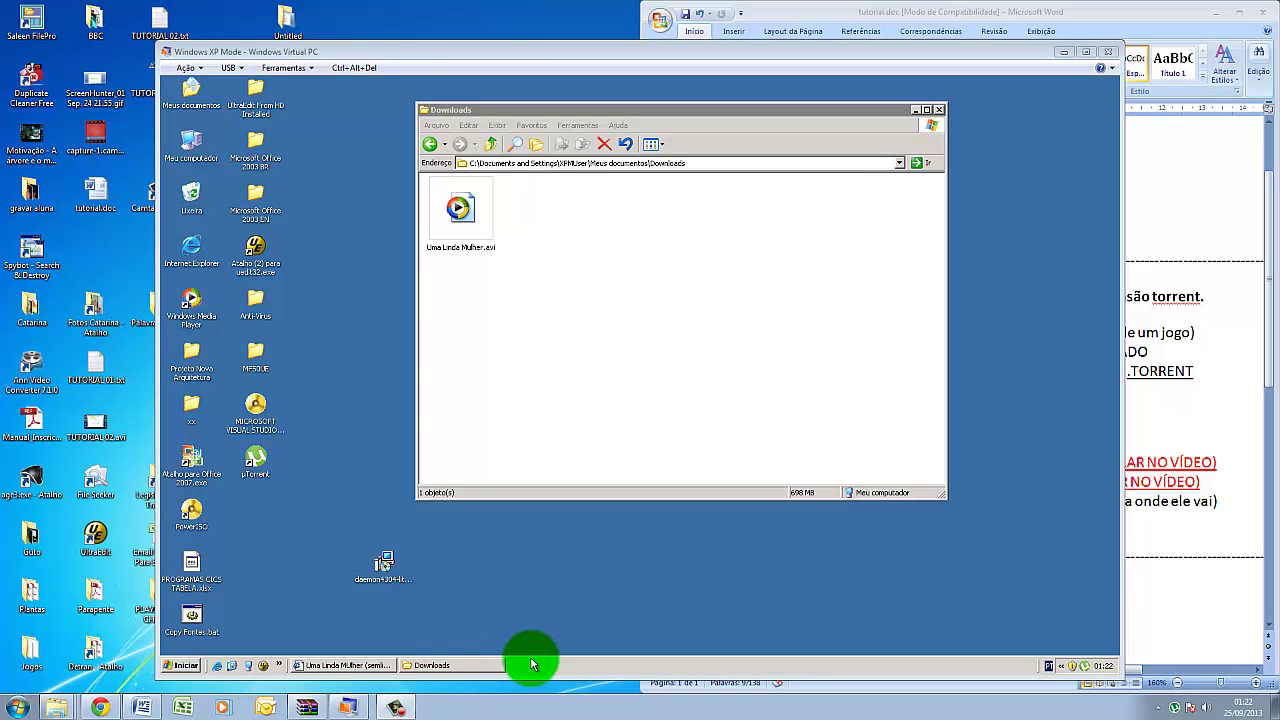
{"action": "right_click", "coordinate": [1177, 712]}
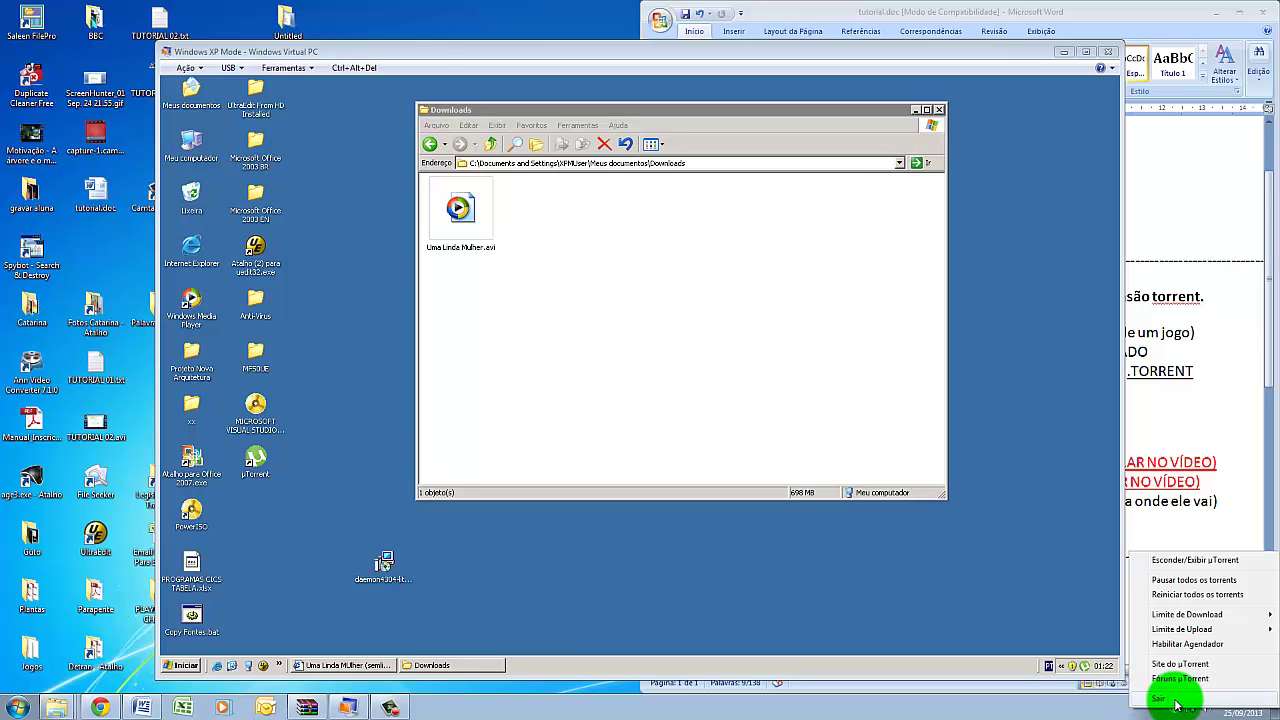
{"action": "left_click", "coordinate": [1068, 708]}
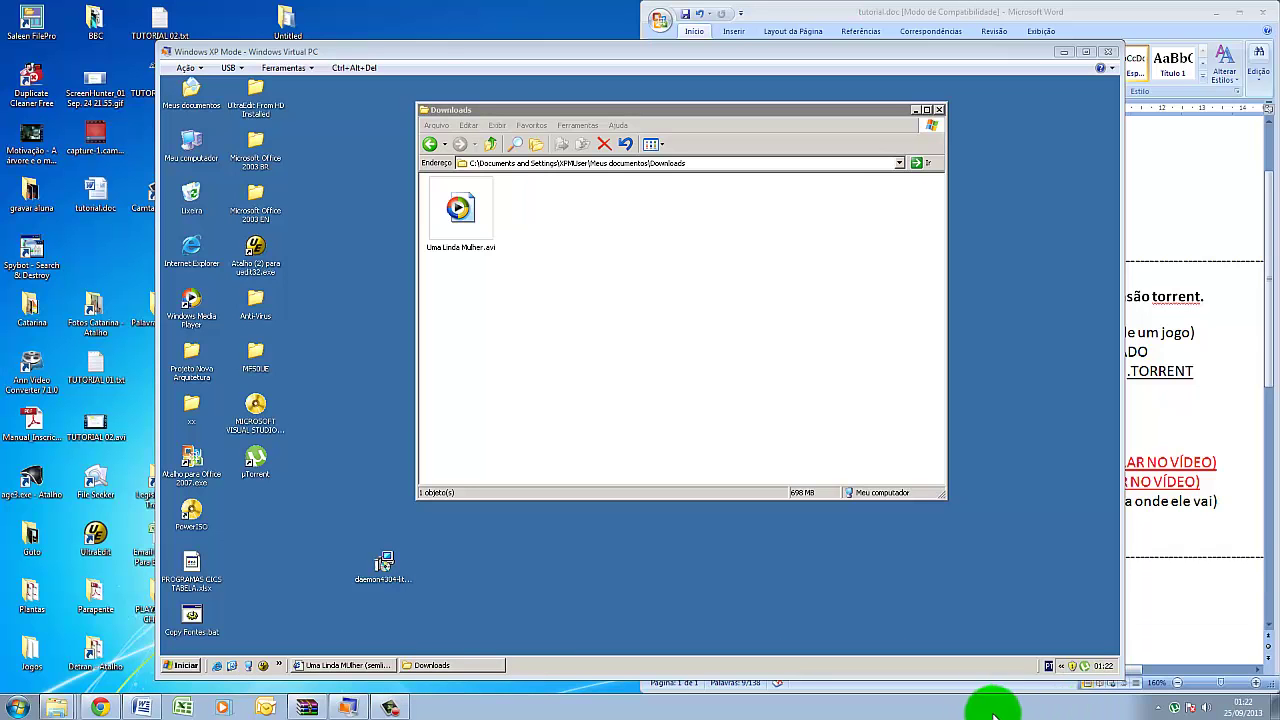
Step: Restore the virtual machine's µTorrent, view the film file in the Downloads folder, and return to the torrent information
{"action": "right_click", "coordinate": [1086, 671]}
{"action": "double_click", "coordinate": [1086, 671]}
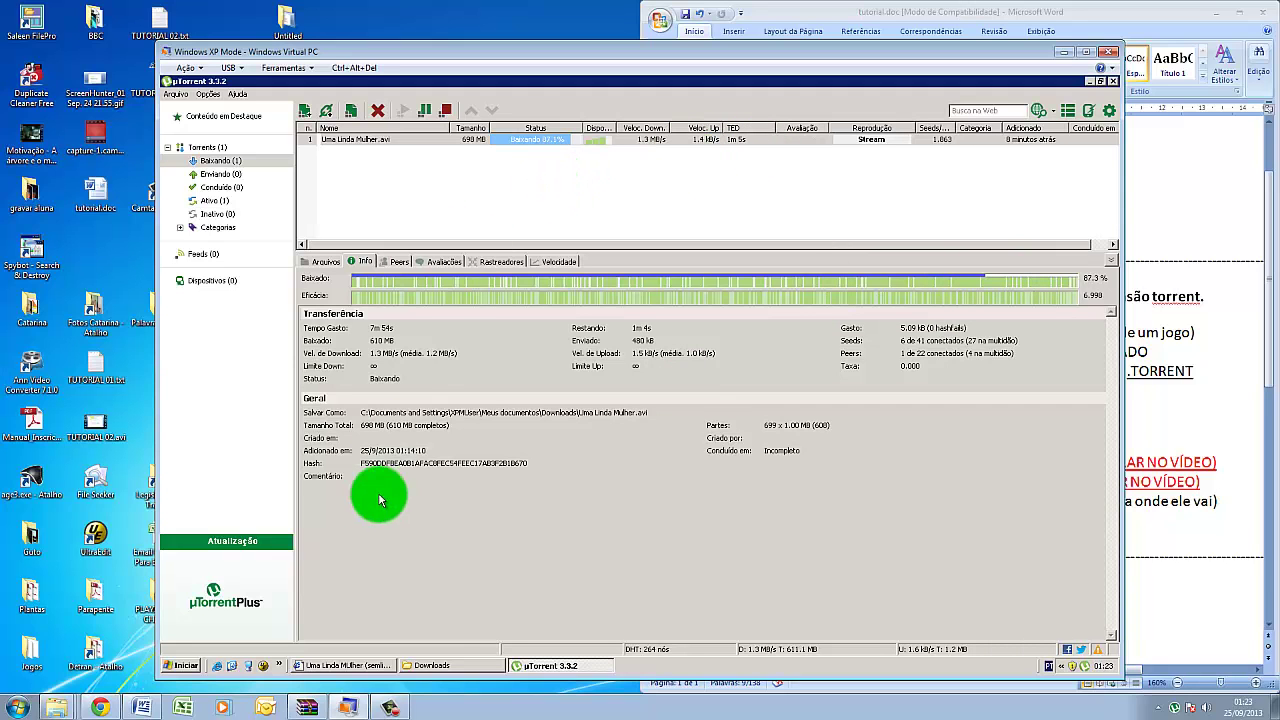
{"action": "left_click", "coordinate": [452, 665]}
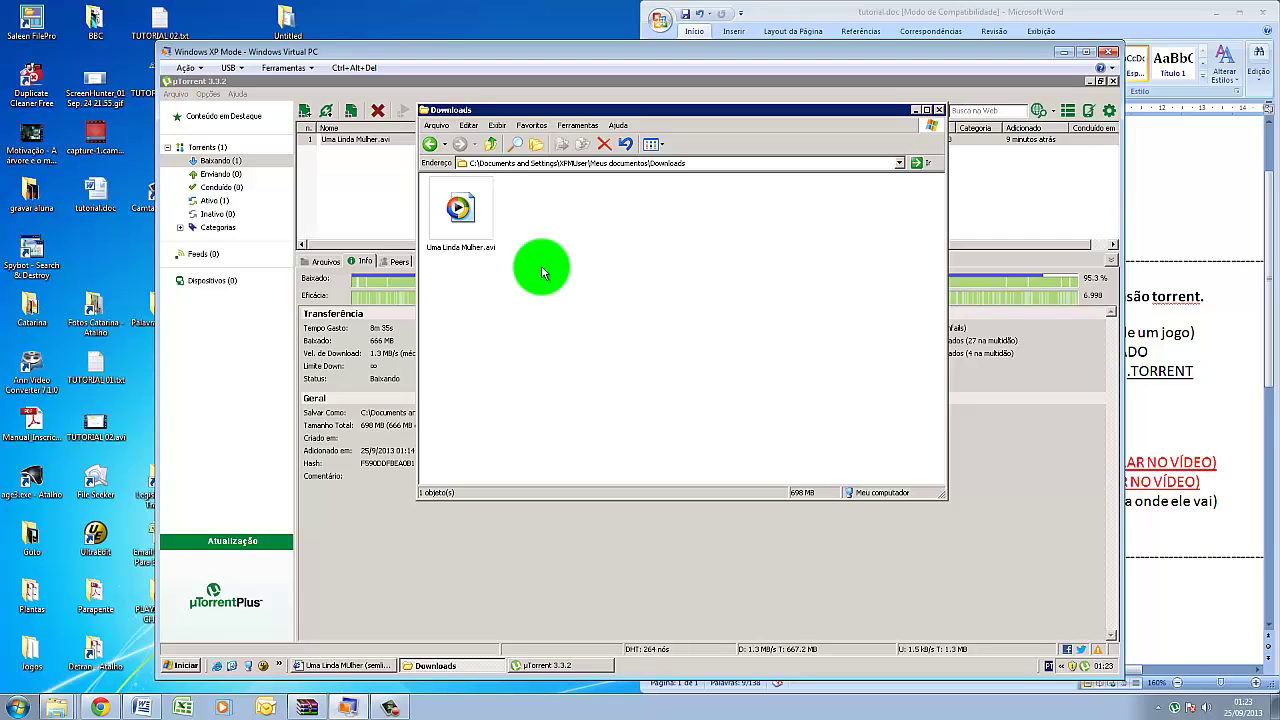
{"action": "left_click", "coordinate": [394, 356]}
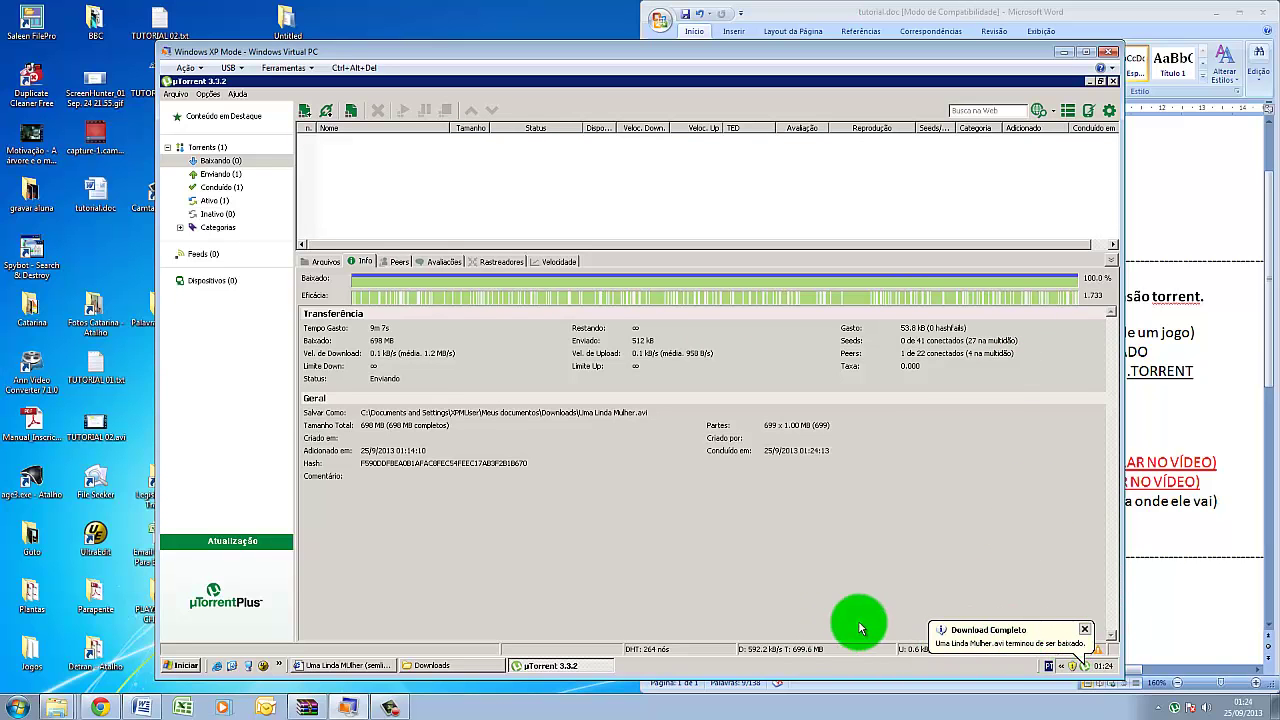
Step: Dismiss the download notification, list the completed torrents, and open the folder containing Uma Linda Mulher.avi
{"action": "left_click", "coordinate": [980, 642]}
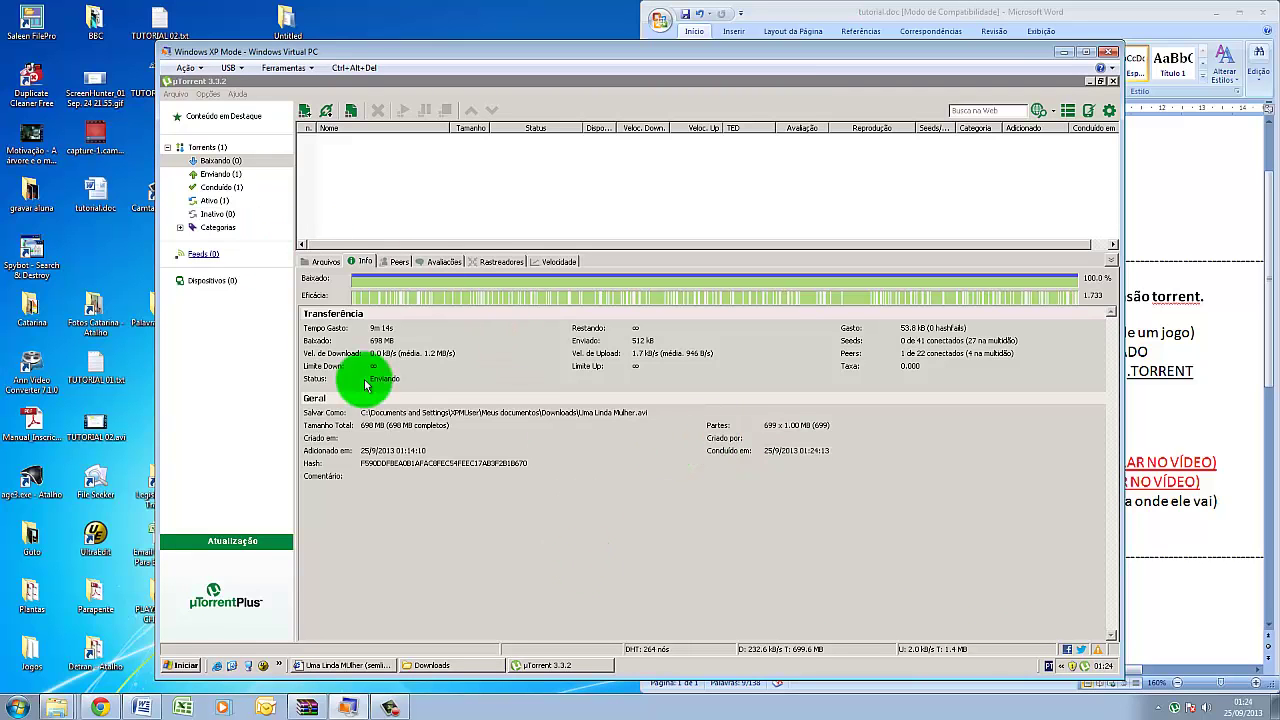
{"action": "left_click", "coordinate": [245, 190]}
{"action": "double_click", "coordinate": [386, 144]}
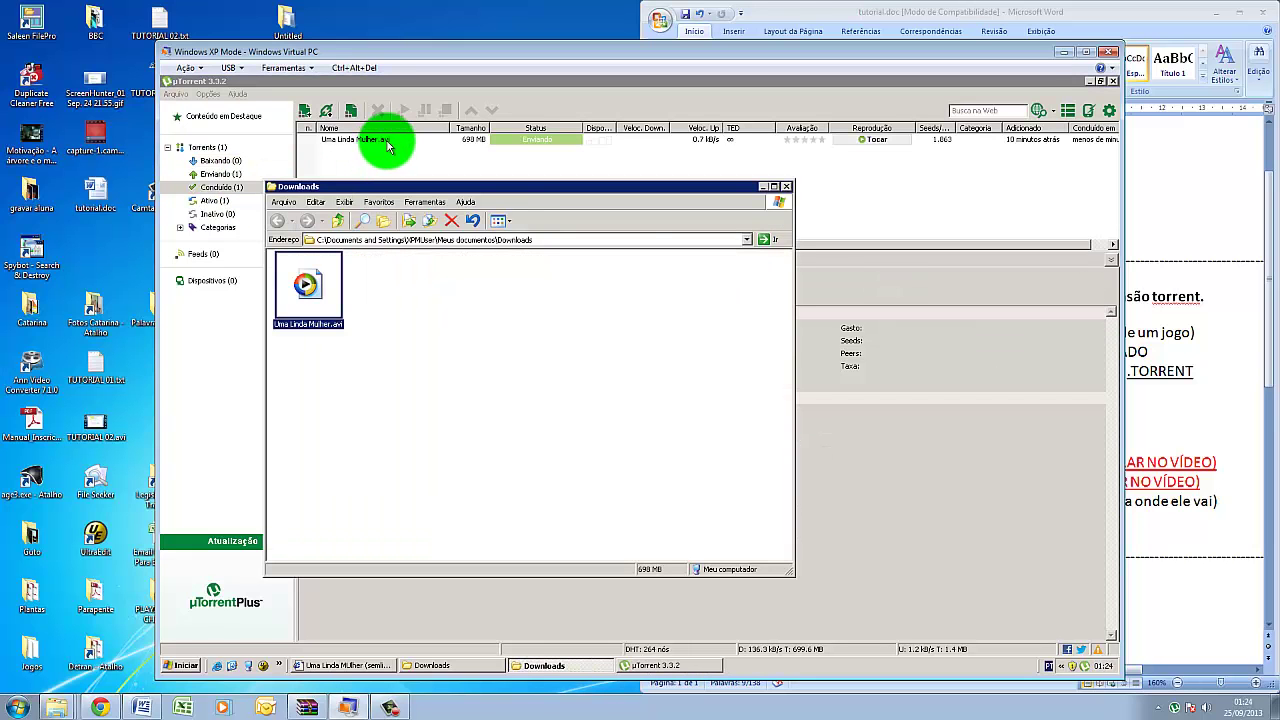
Step: Close the two open Downloads folder windows in the virtual machine
{"action": "key", "text": "alt+F4"}
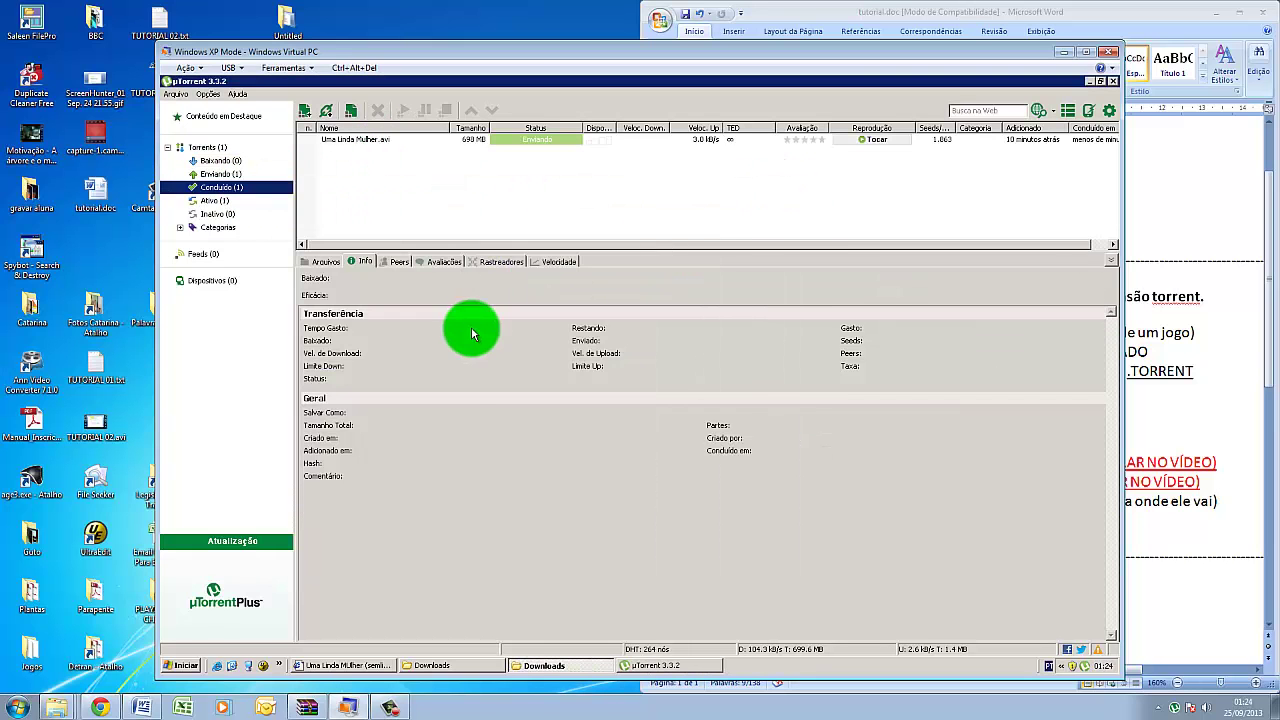
{"action": "left_click", "coordinate": [498, 648]}
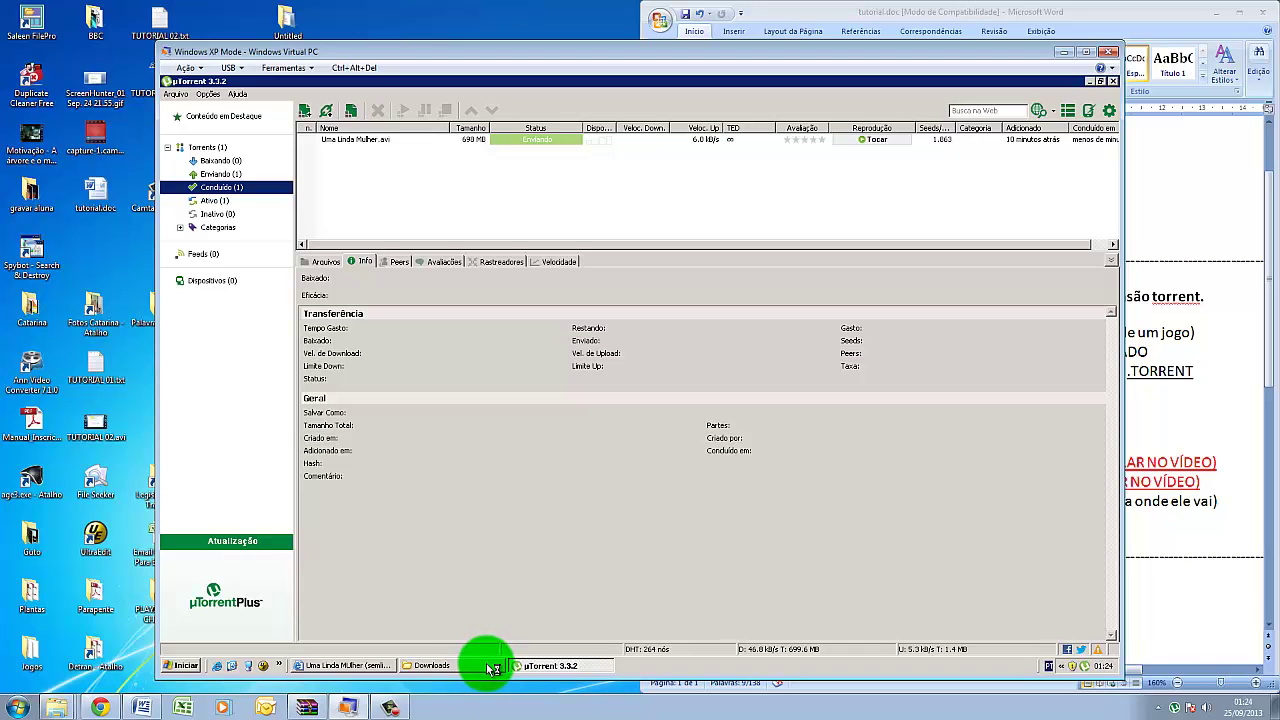
{"action": "right_click", "coordinate": [488, 665]}
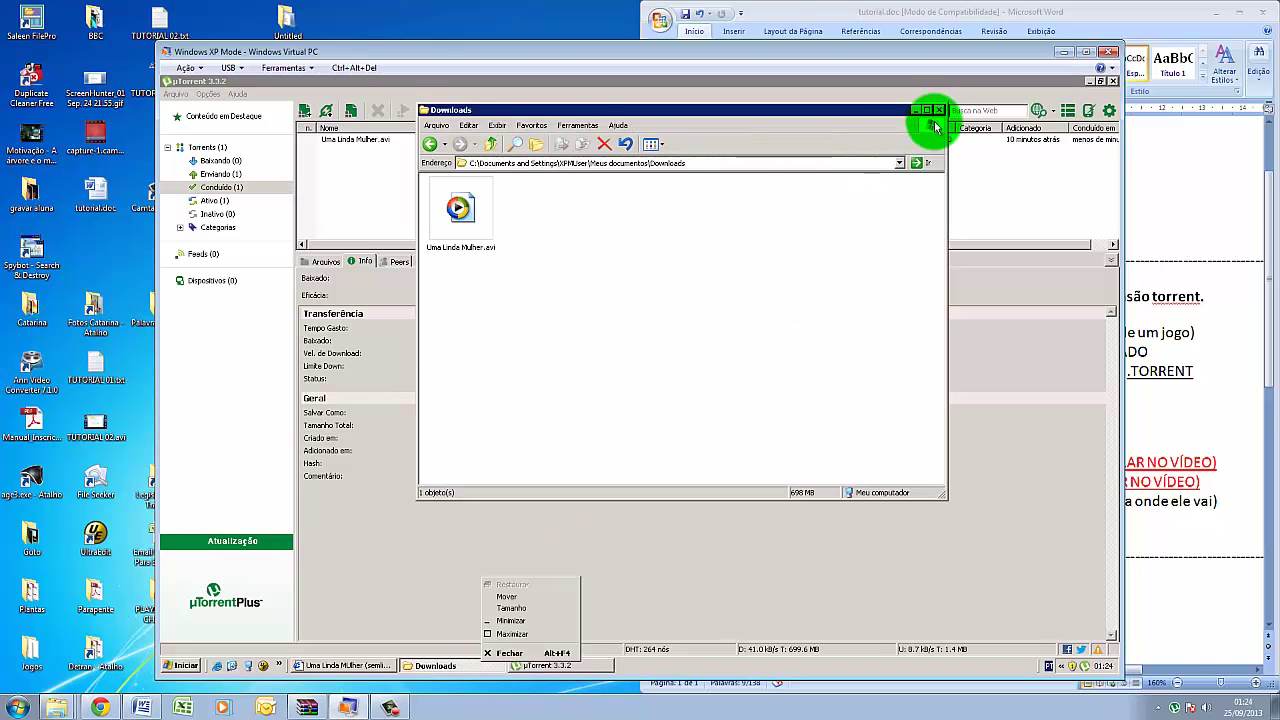
{"action": "left_click", "coordinate": [939, 112]}
Step: Play Uma Linda Mulher.avi from the completed torrent's folder, and close the player and the folder window
{"action": "left_click", "coordinate": [364, 143]}
{"action": "double_click", "coordinate": [364, 143]}
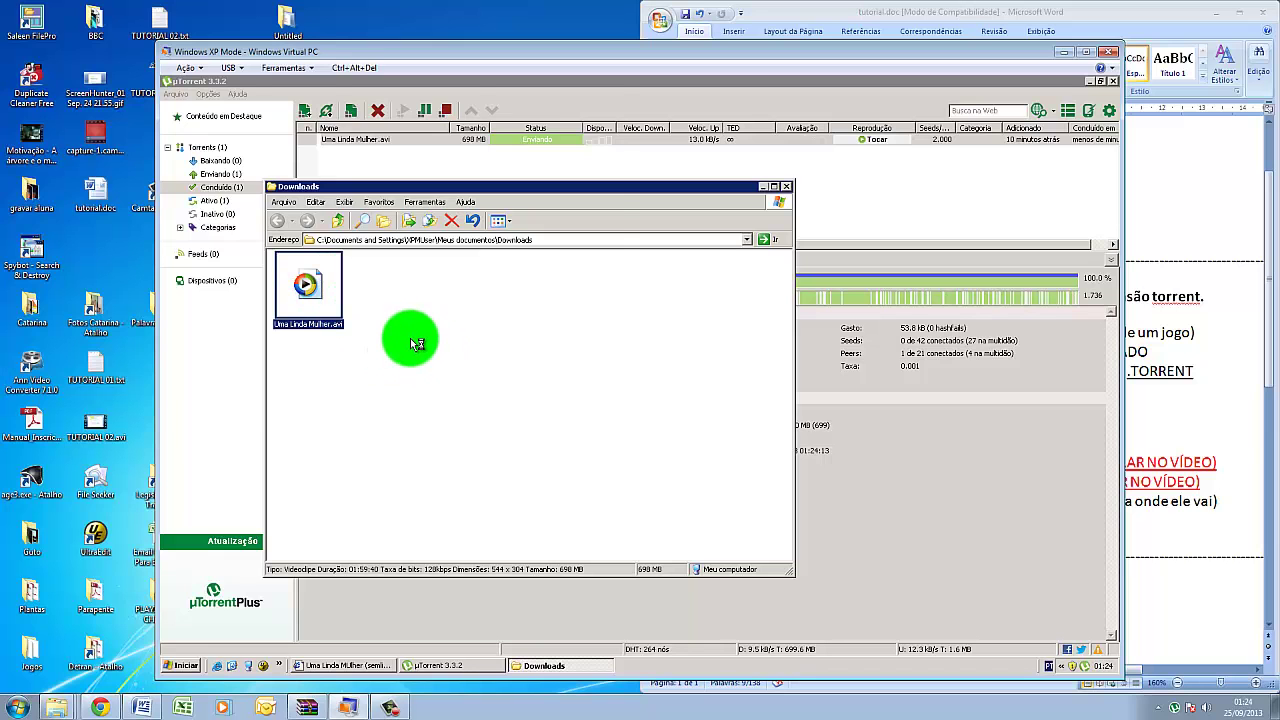
{"action": "key", "text": "Return"}
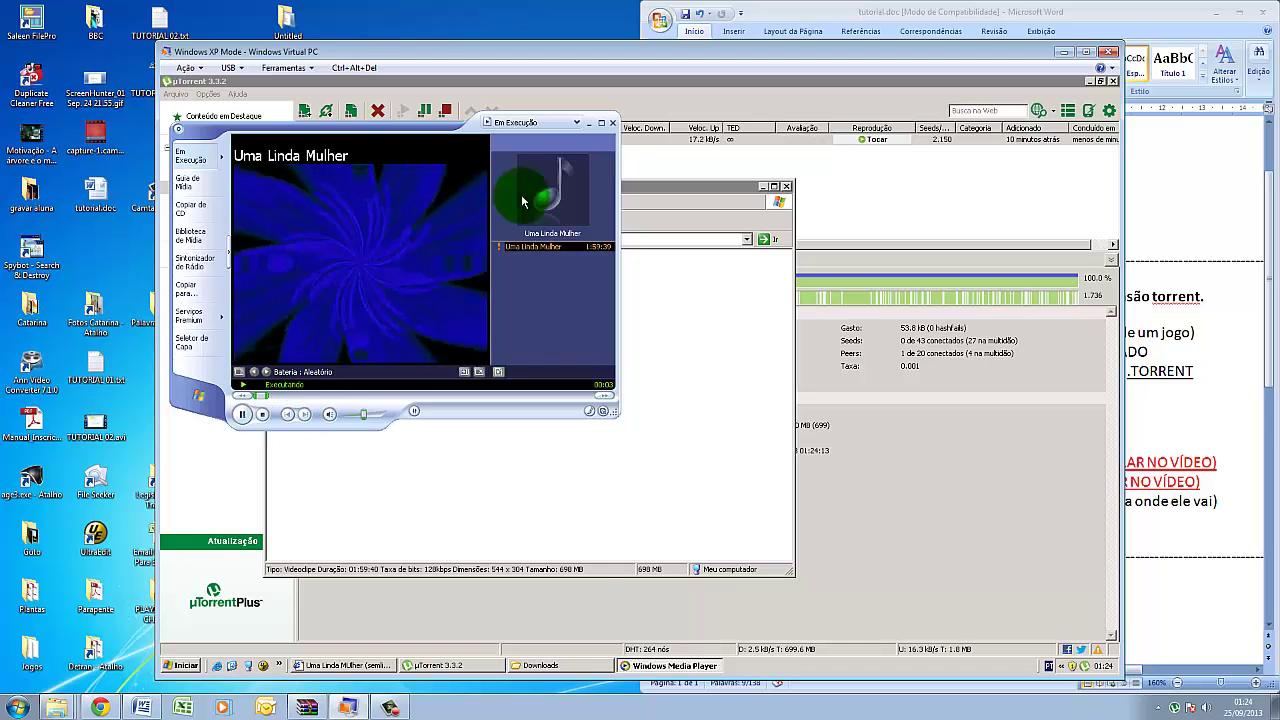
{"action": "left_click", "coordinate": [610, 122]}
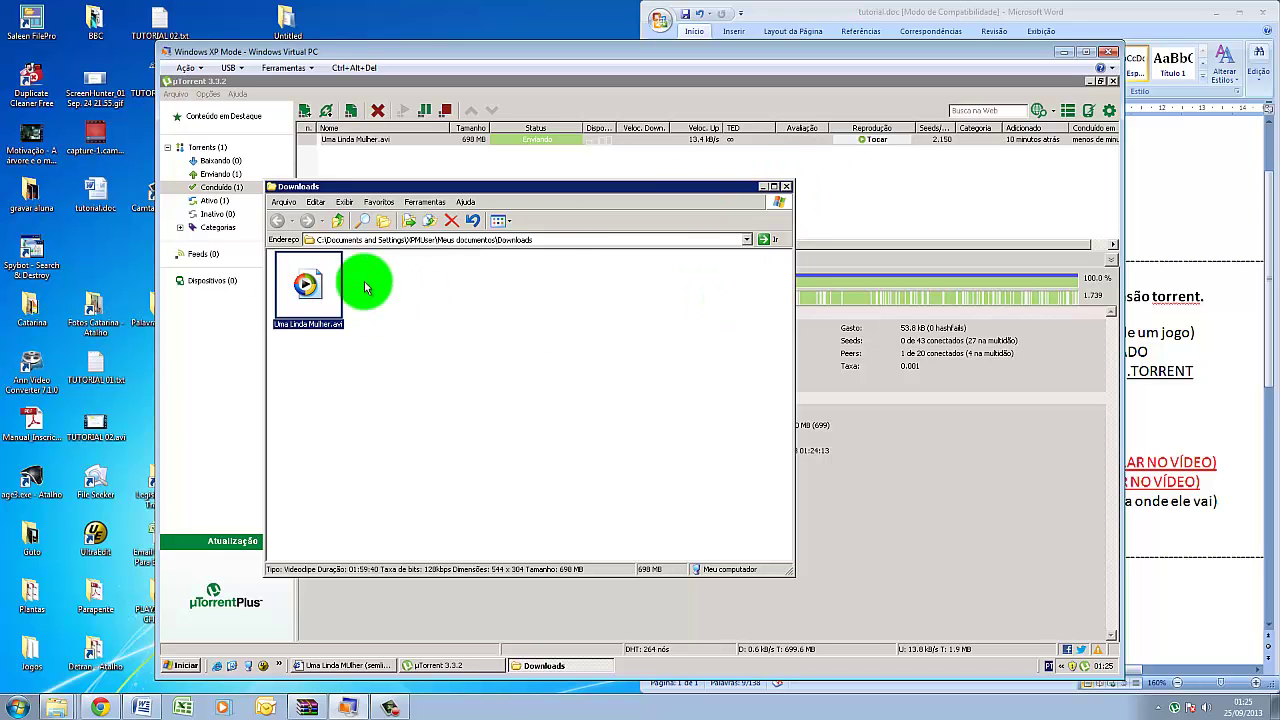
{"action": "left_click", "coordinate": [787, 187]}
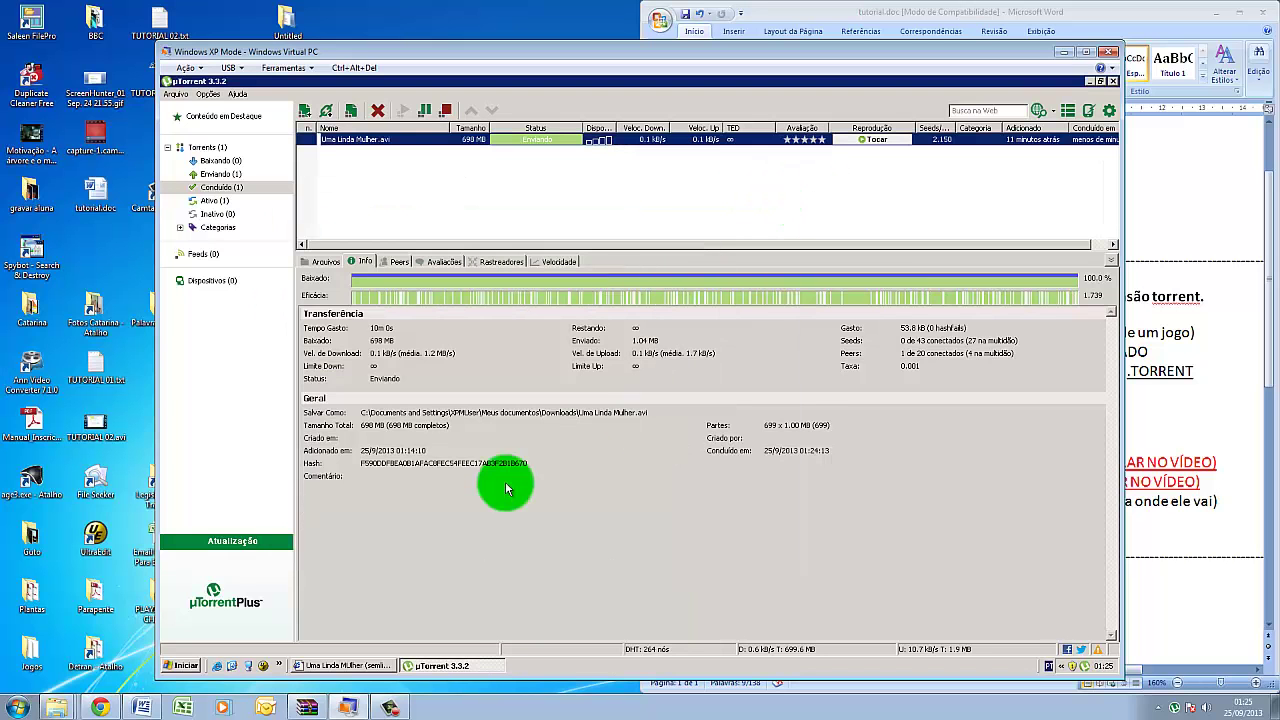
Step: Switch to the Word outline and select the section 3 heading, DICAS PARA TER SUCESSO NOS DOWNLOAD
{"action": "left_click", "coordinate": [143, 708]}
{"action": "scroll", "coordinate": [830, 540], "scroll_direction": "down", "scroll_amount": 3}
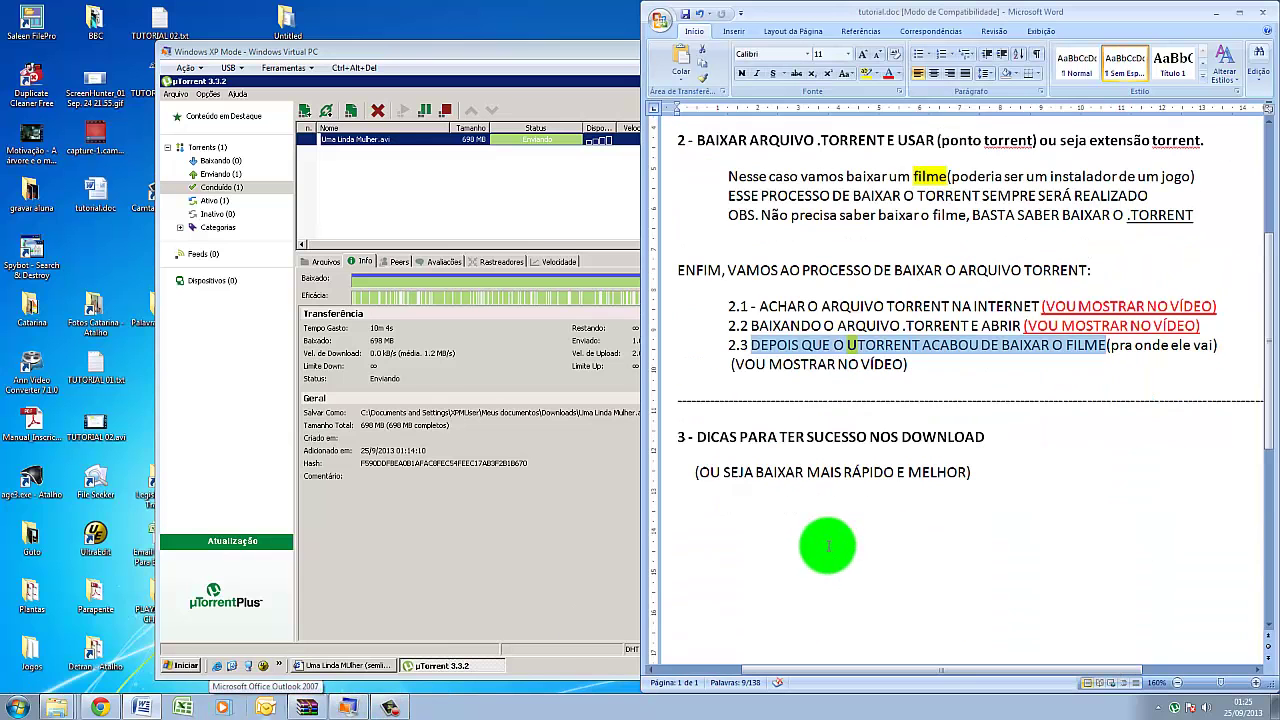
{"action": "left_click_drag", "start_coordinate": [697, 437], "coordinate": [959, 436]}
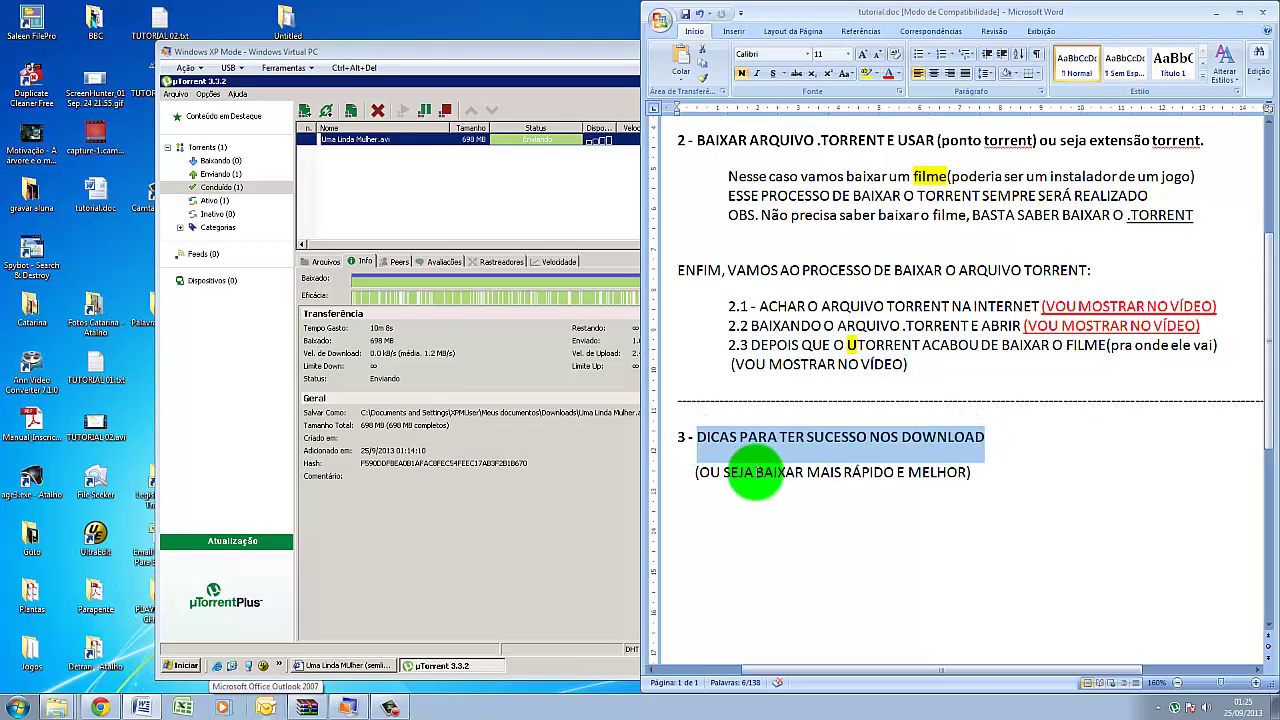
{"action": "left_click", "coordinate": [745, 478]}
Step: Switch to the film's torrent page in the virtual machine's browser and select its Seeders line
{"action": "left_click", "coordinate": [517, 549]}
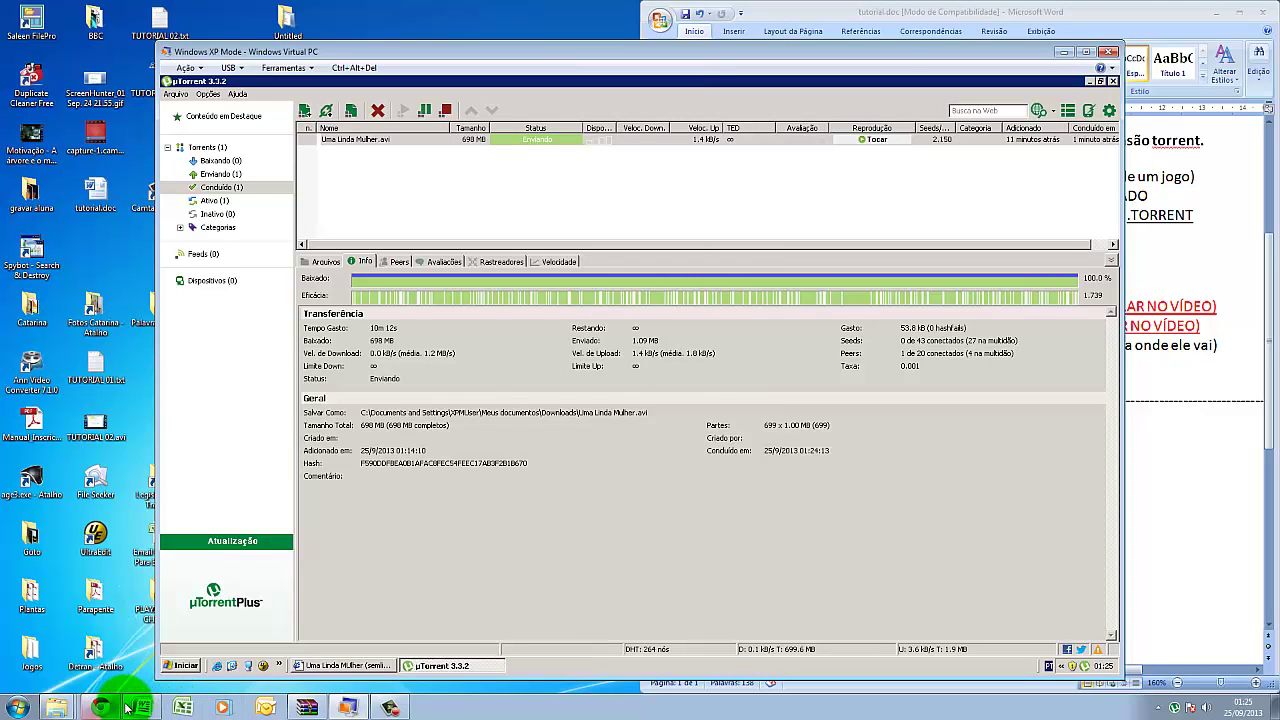
{"action": "left_click", "coordinate": [352, 665]}
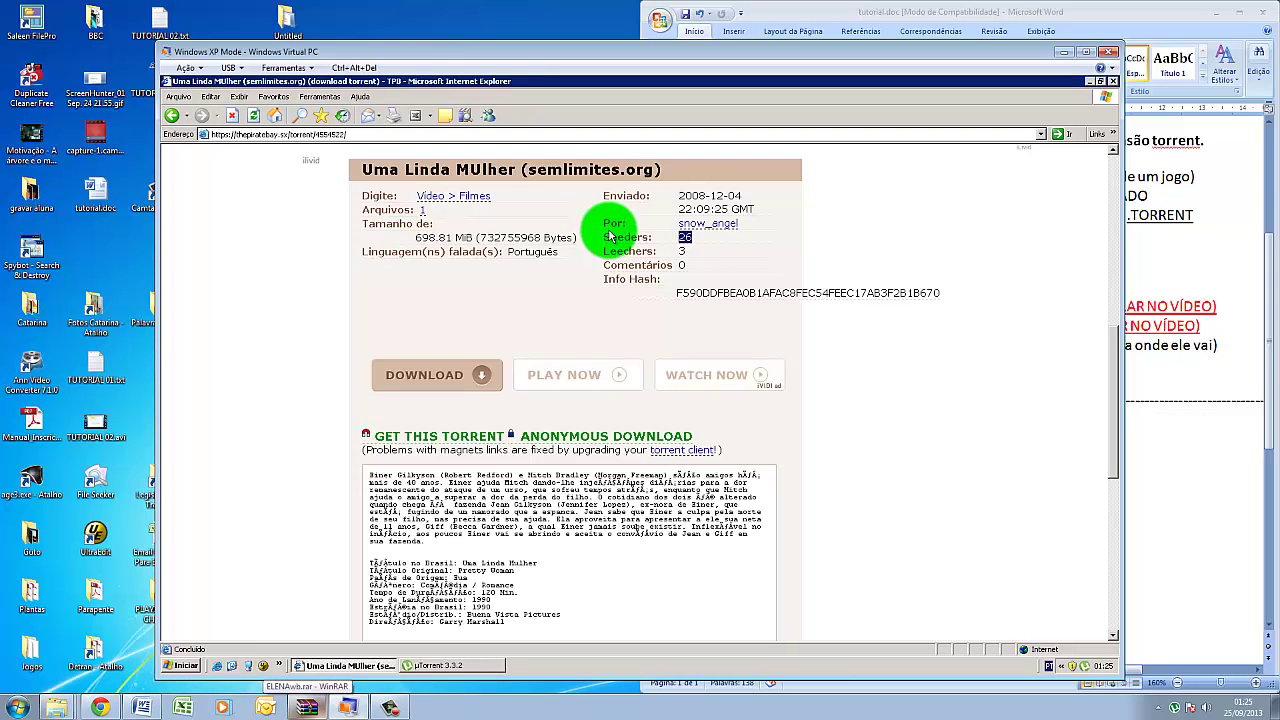
{"action": "left_click", "coordinate": [609, 309]}
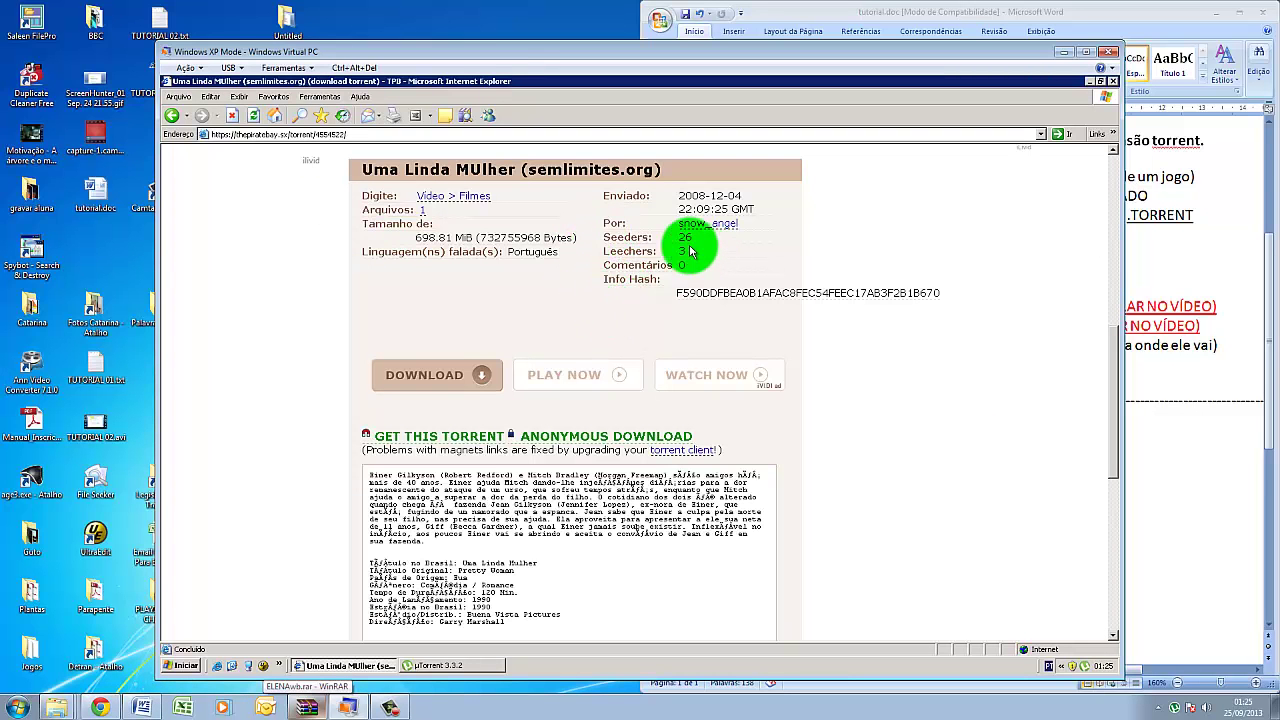
{"action": "left_click_drag", "start_coordinate": [606, 237], "coordinate": [690, 240]}
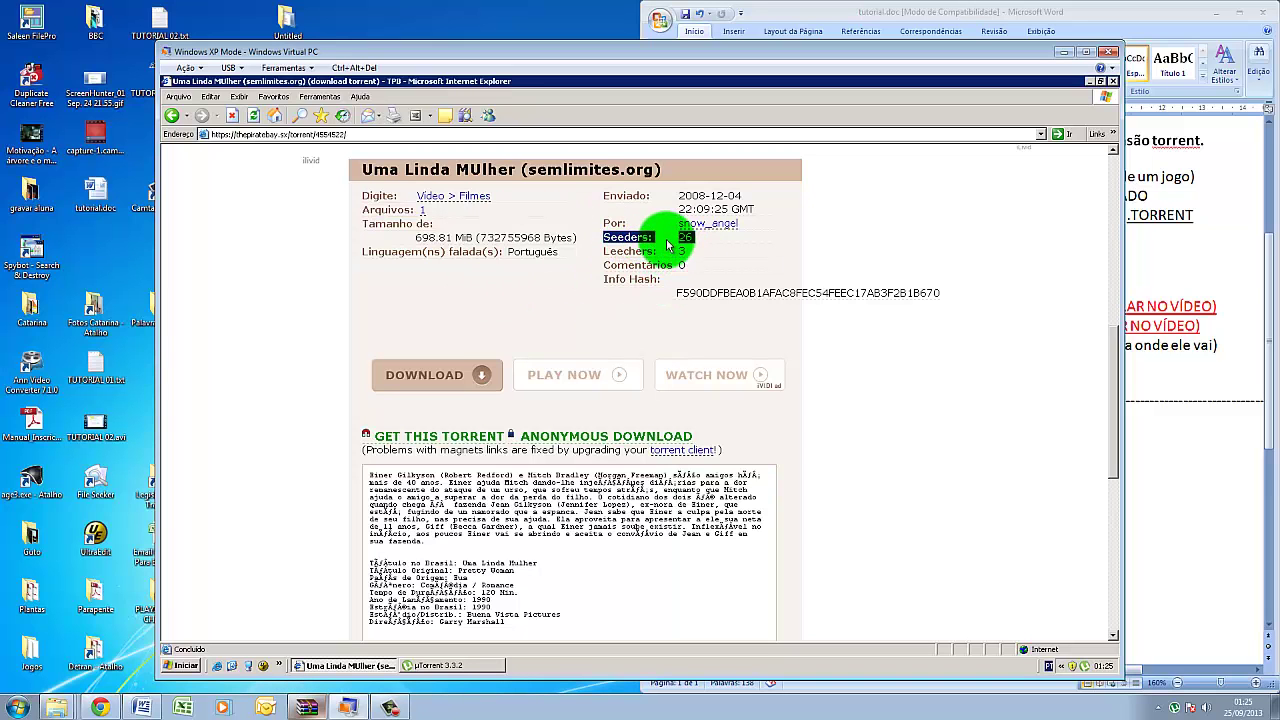
Step: Return to µTorrent, show the removal options for the Uma Linda Mulher.avi torrent, and dismiss them
{"action": "left_click", "coordinate": [440, 666]}
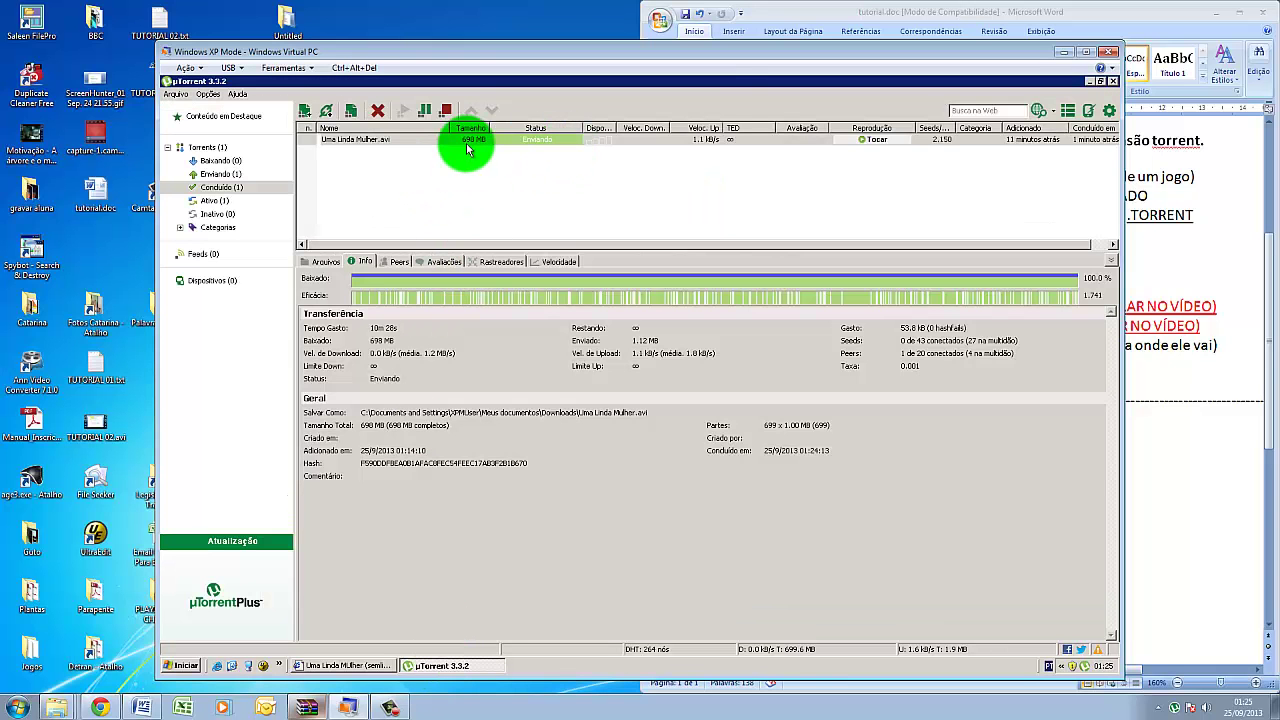
{"action": "left_click", "coordinate": [425, 141]}
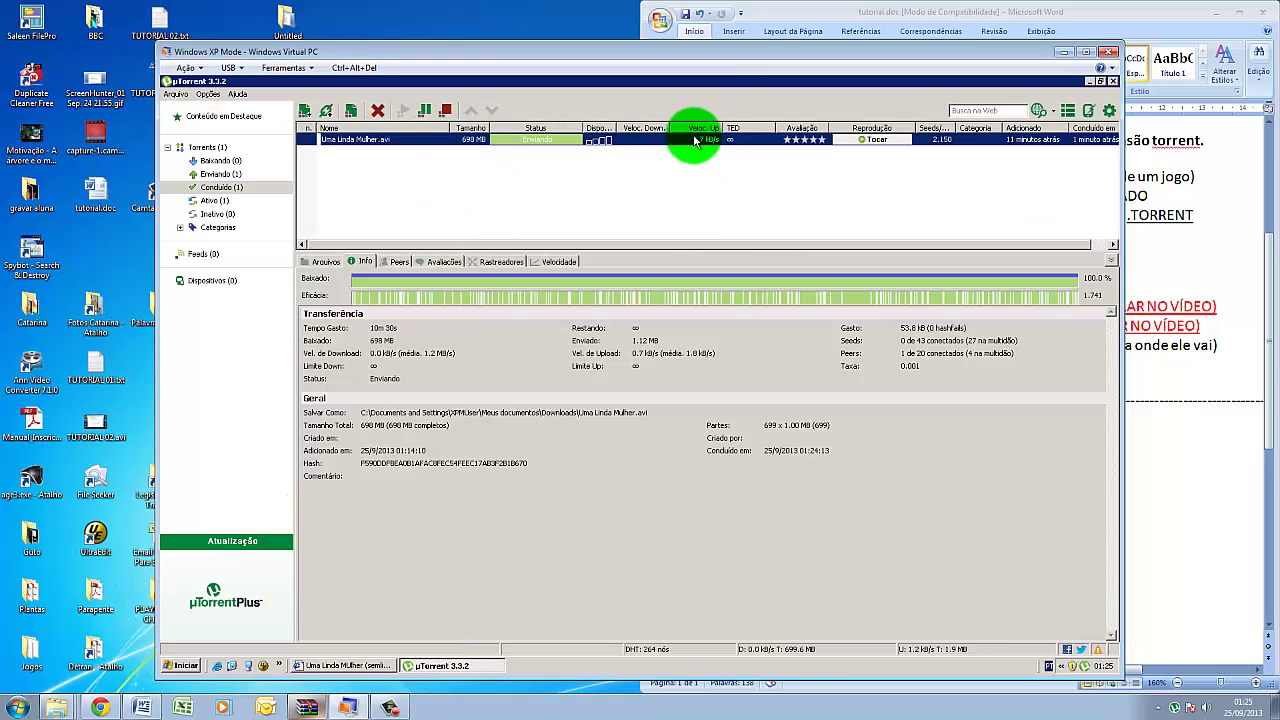
{"action": "right_click", "coordinate": [417, 143]}
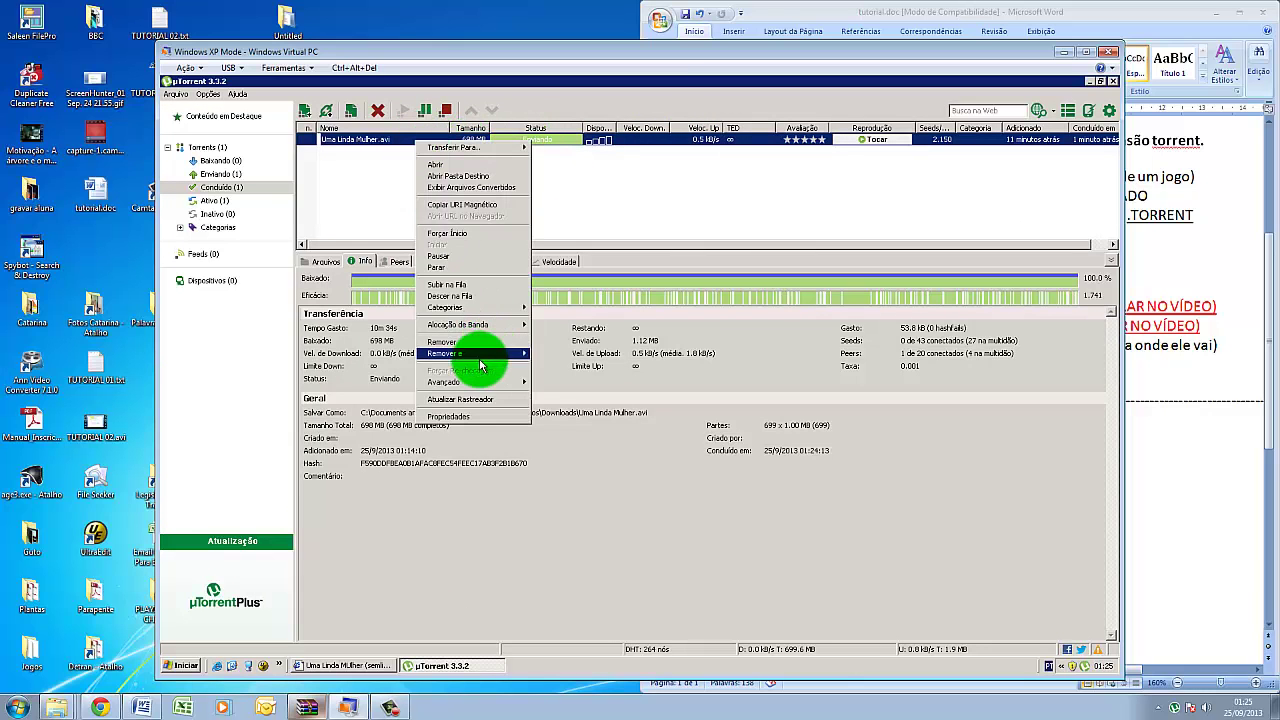
{"action": "mouse_move", "coordinate": [467, 354]}
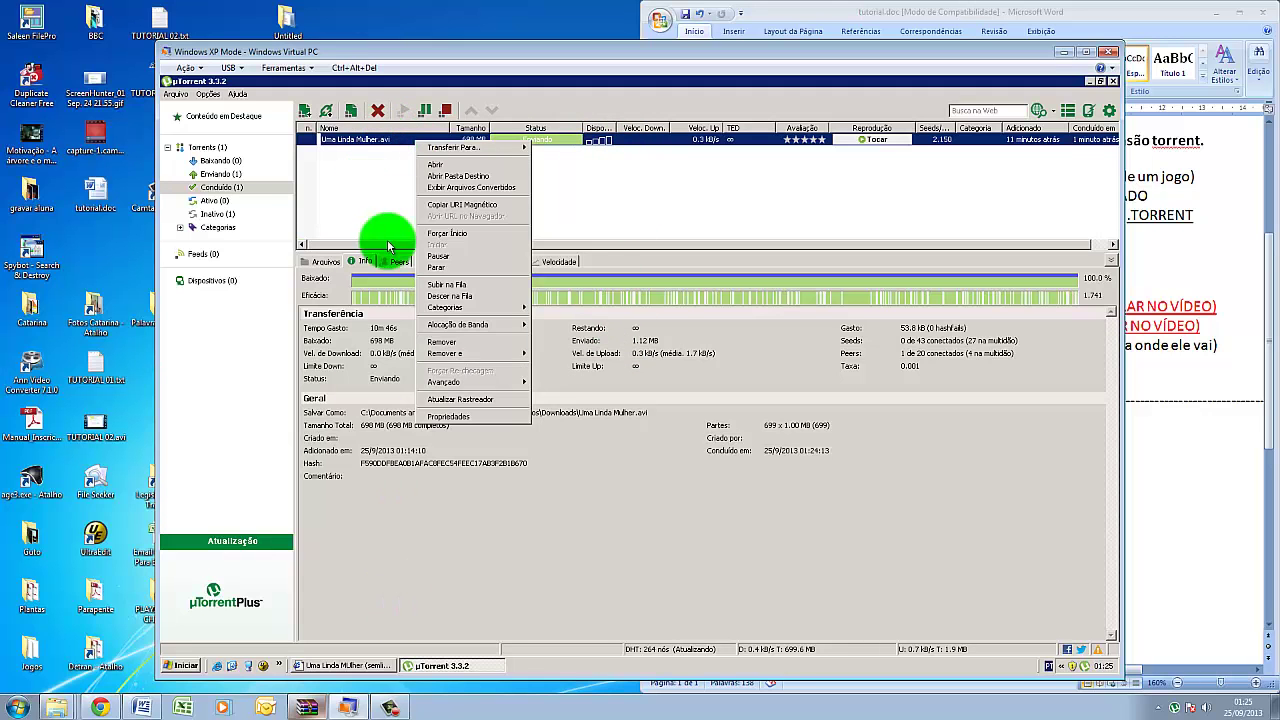
{"action": "left_click", "coordinate": [378, 188]}
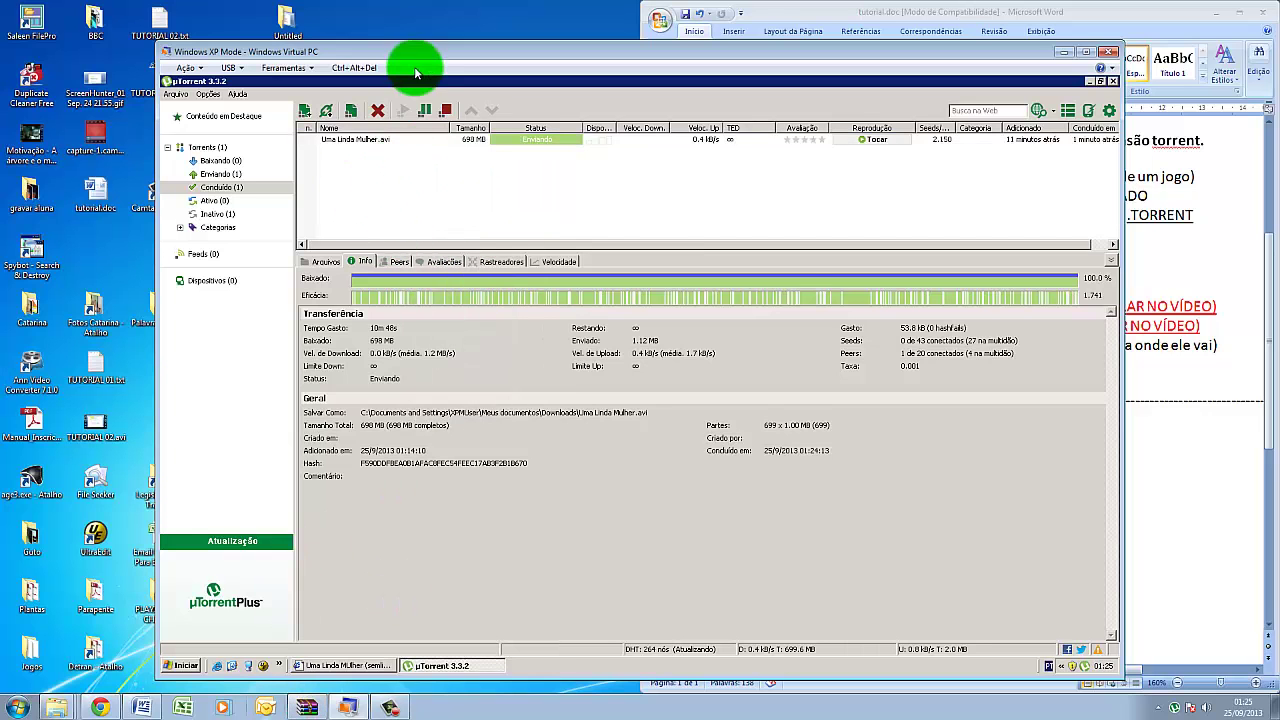
Step: Open the film's download folder, and remove the Uma Linda Mulher.avi torrent from µTorrent together with its downloaded data
{"action": "double_click", "coordinate": [400, 140]}
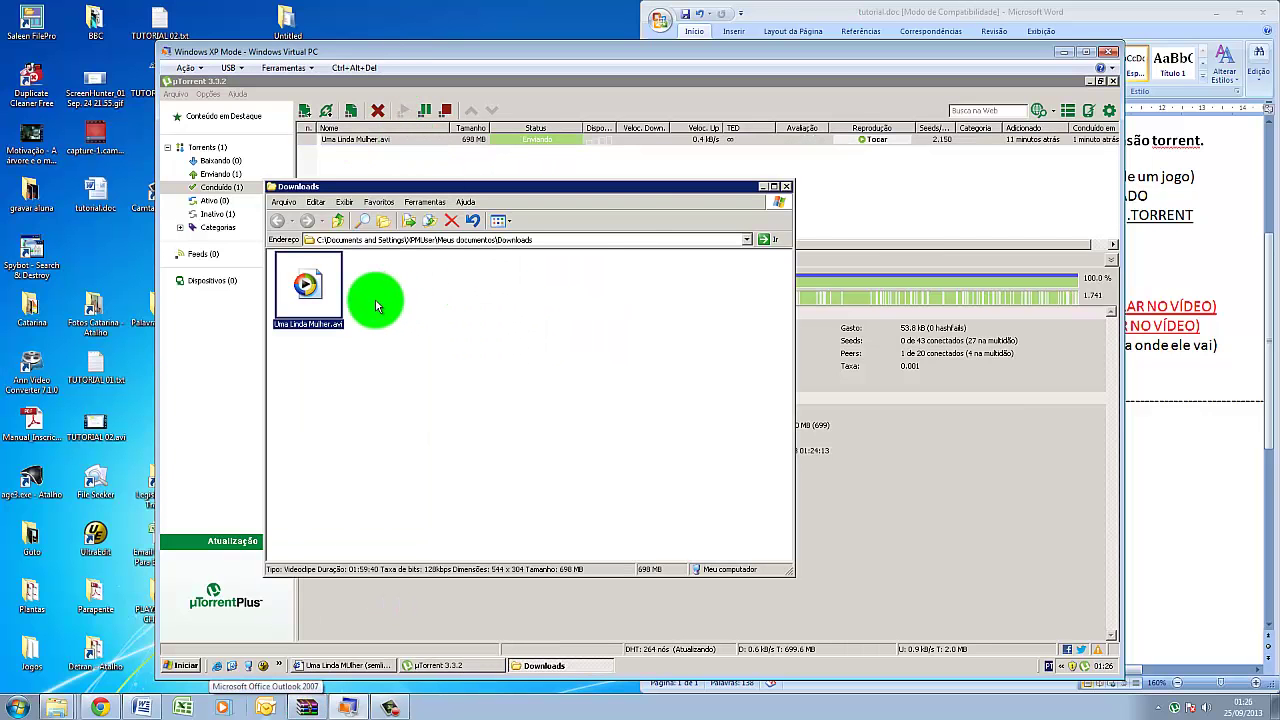
{"action": "left_click", "coordinate": [432, 145]}
{"action": "right_click", "coordinate": [432, 145]}
{"action": "mouse_move", "coordinate": [512, 362]}
{"action": "left_click", "coordinate": [621, 366]}
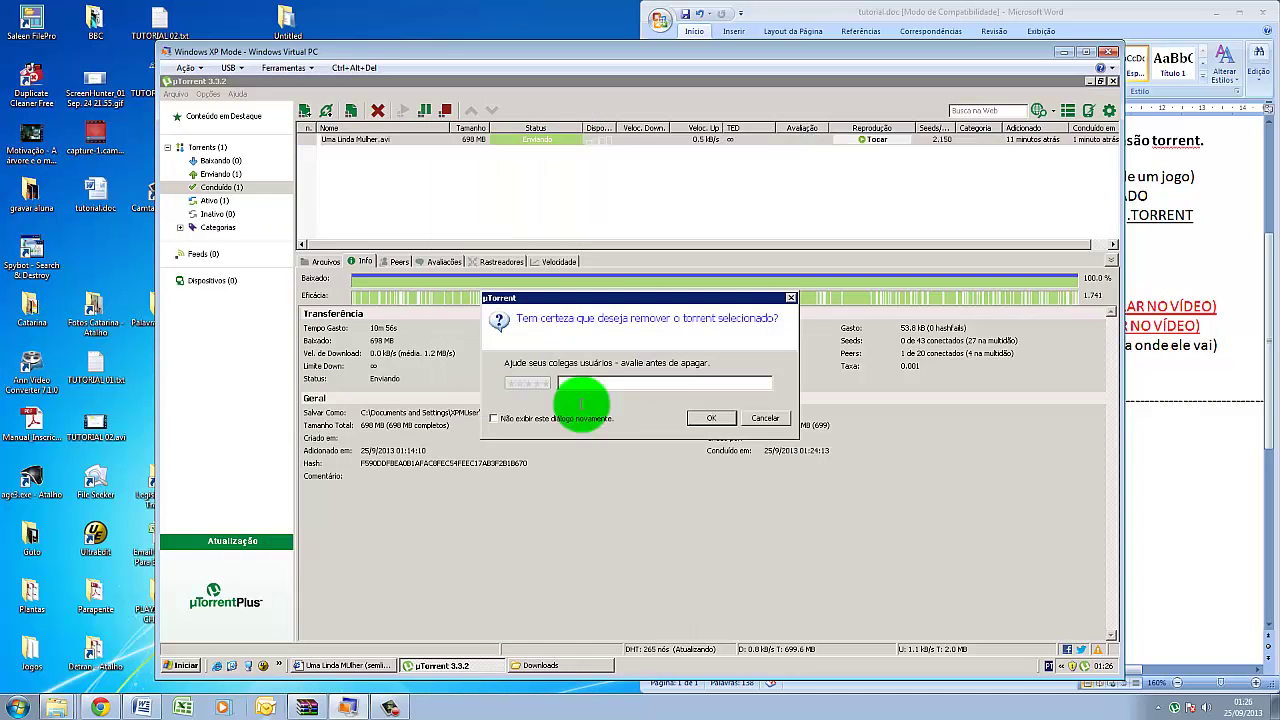
{"action": "left_click", "coordinate": [710, 419]}
Step: Check the Downloads folder for the film file, close the folder, and switch back to the Word outline
{"action": "left_click", "coordinate": [543, 665]}
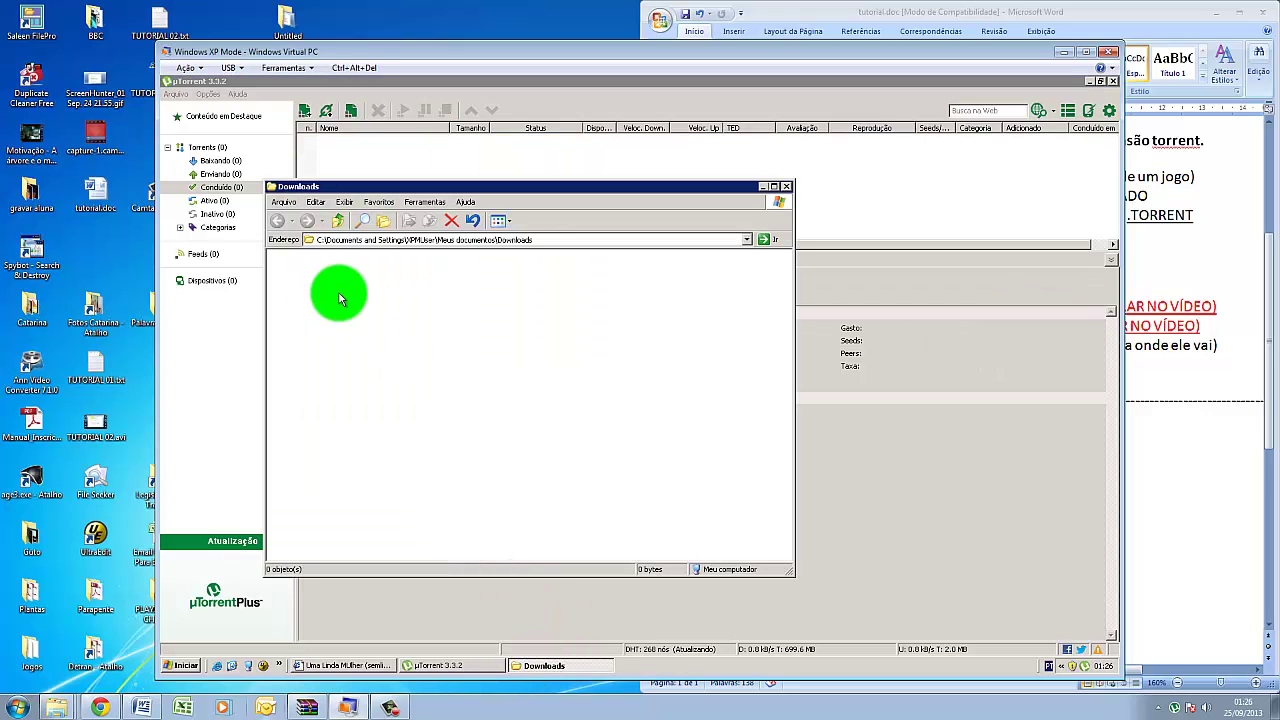
{"action": "left_click_drag", "start_coordinate": [372, 340], "coordinate": [272, 238]}
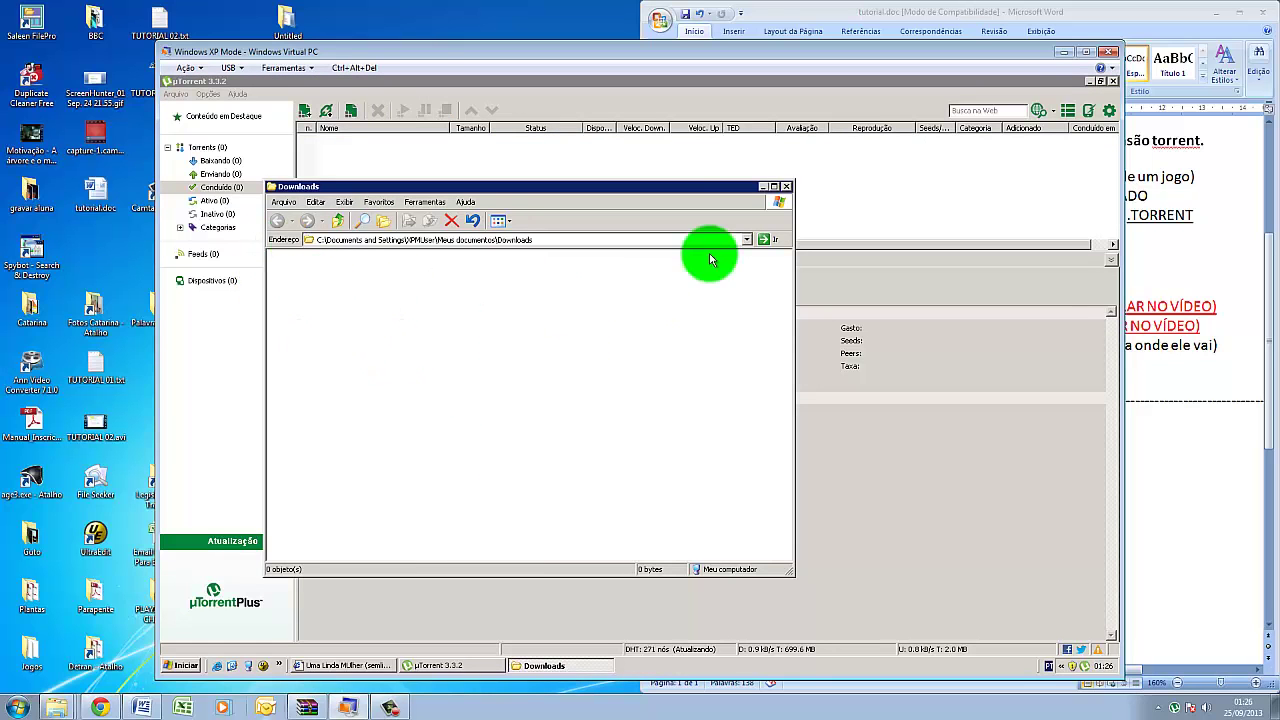
{"action": "left_click", "coordinate": [786, 188]}
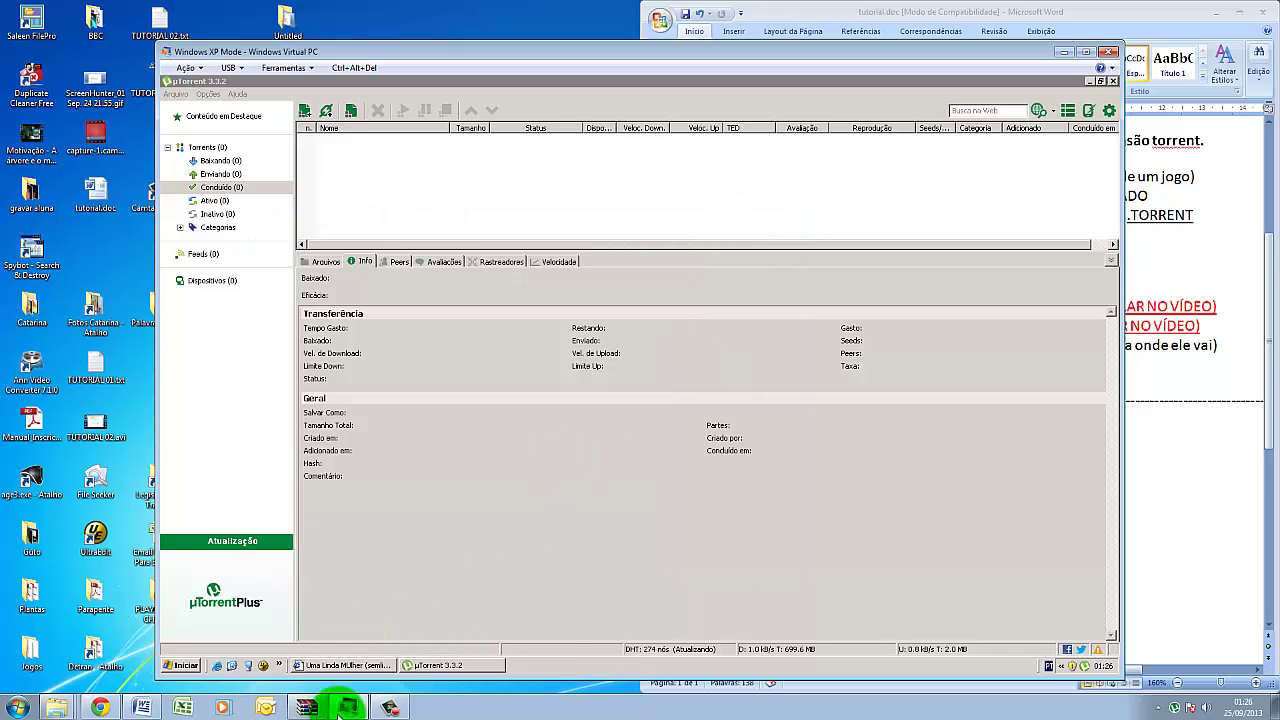
{"action": "left_click", "coordinate": [143, 707]}
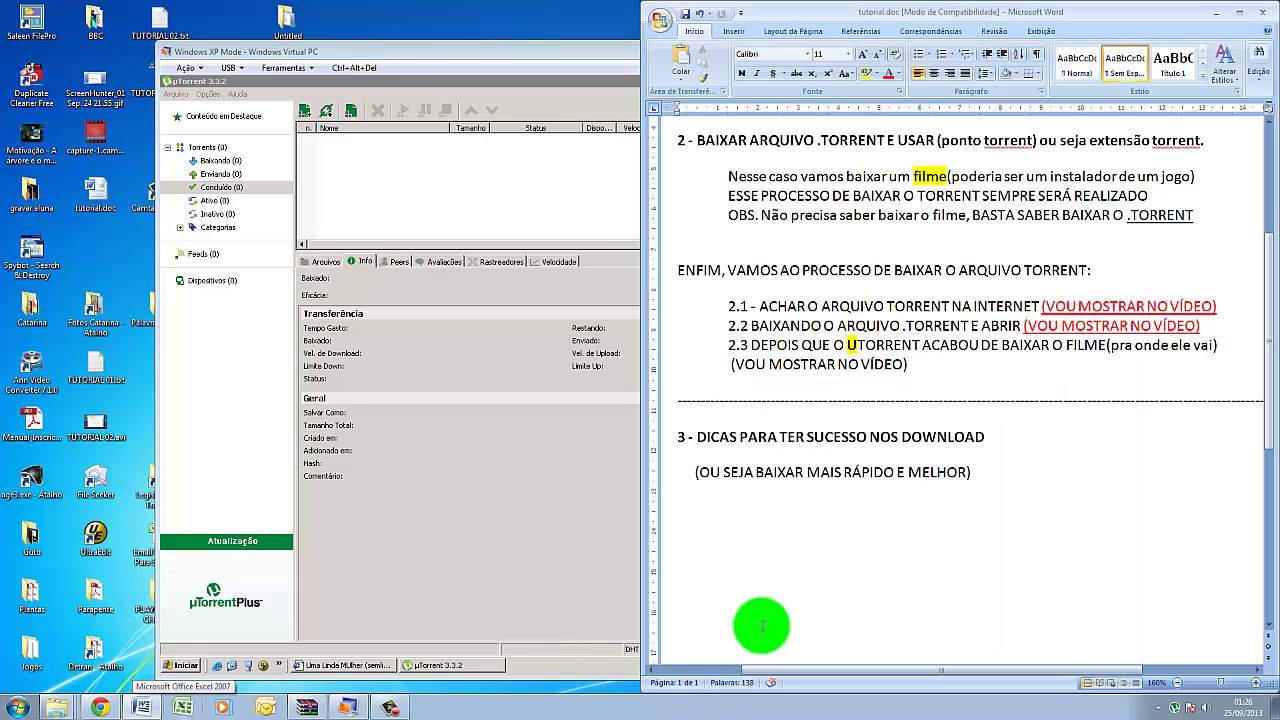